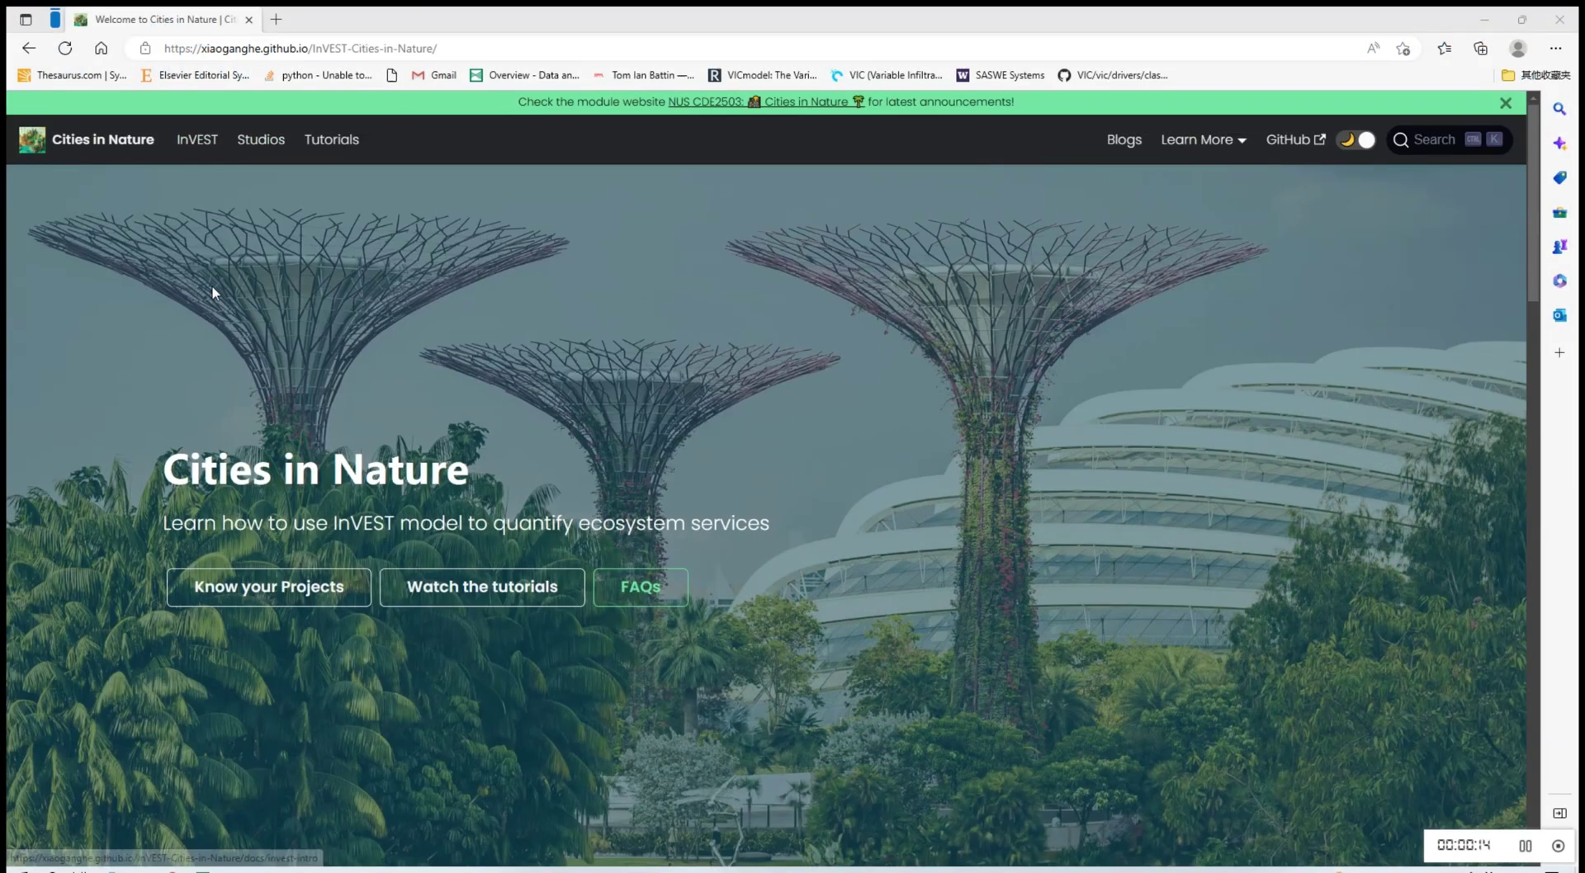
Go to the InVEST Carbon Sequestration Misc page and highlight its Glossary heading.
click(199, 150)
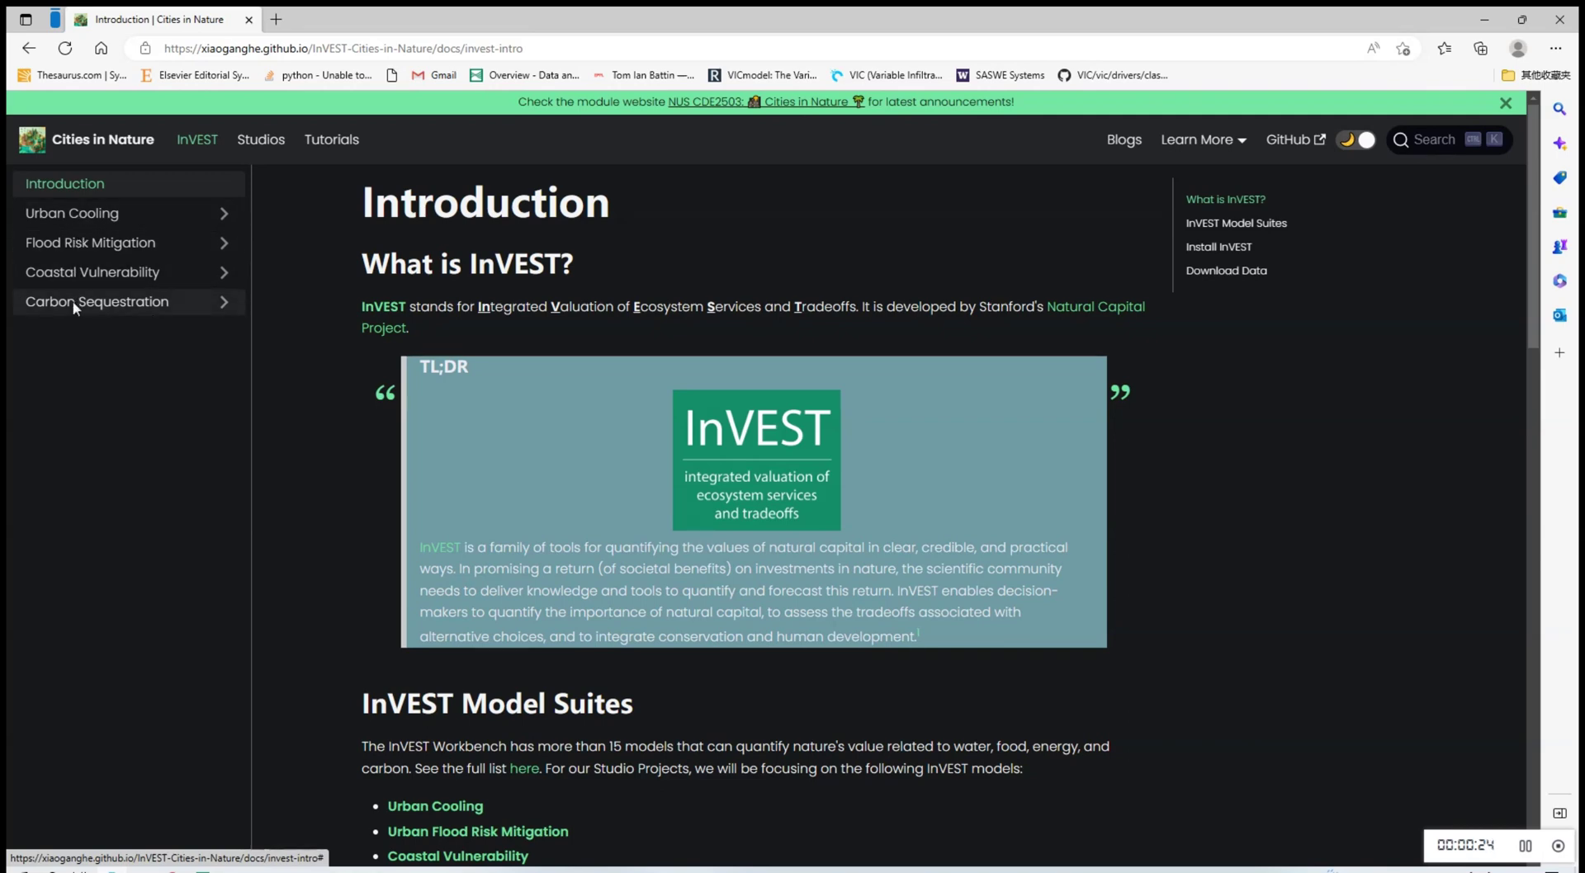
click(155, 306)
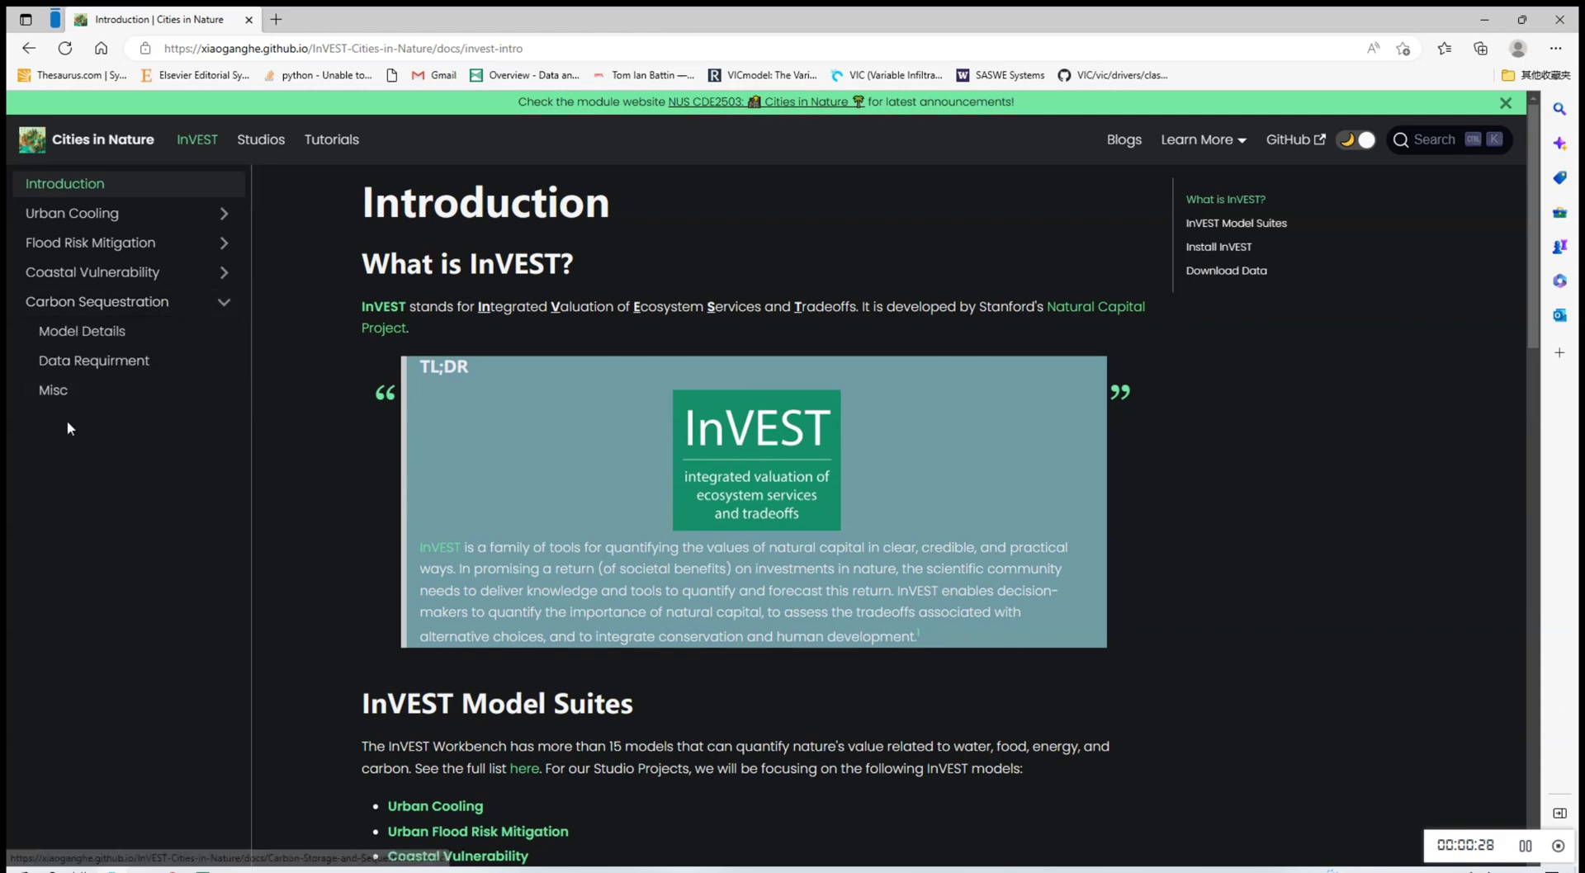
click(78, 402)
drag(360, 282, 521, 284)
click(547, 264)
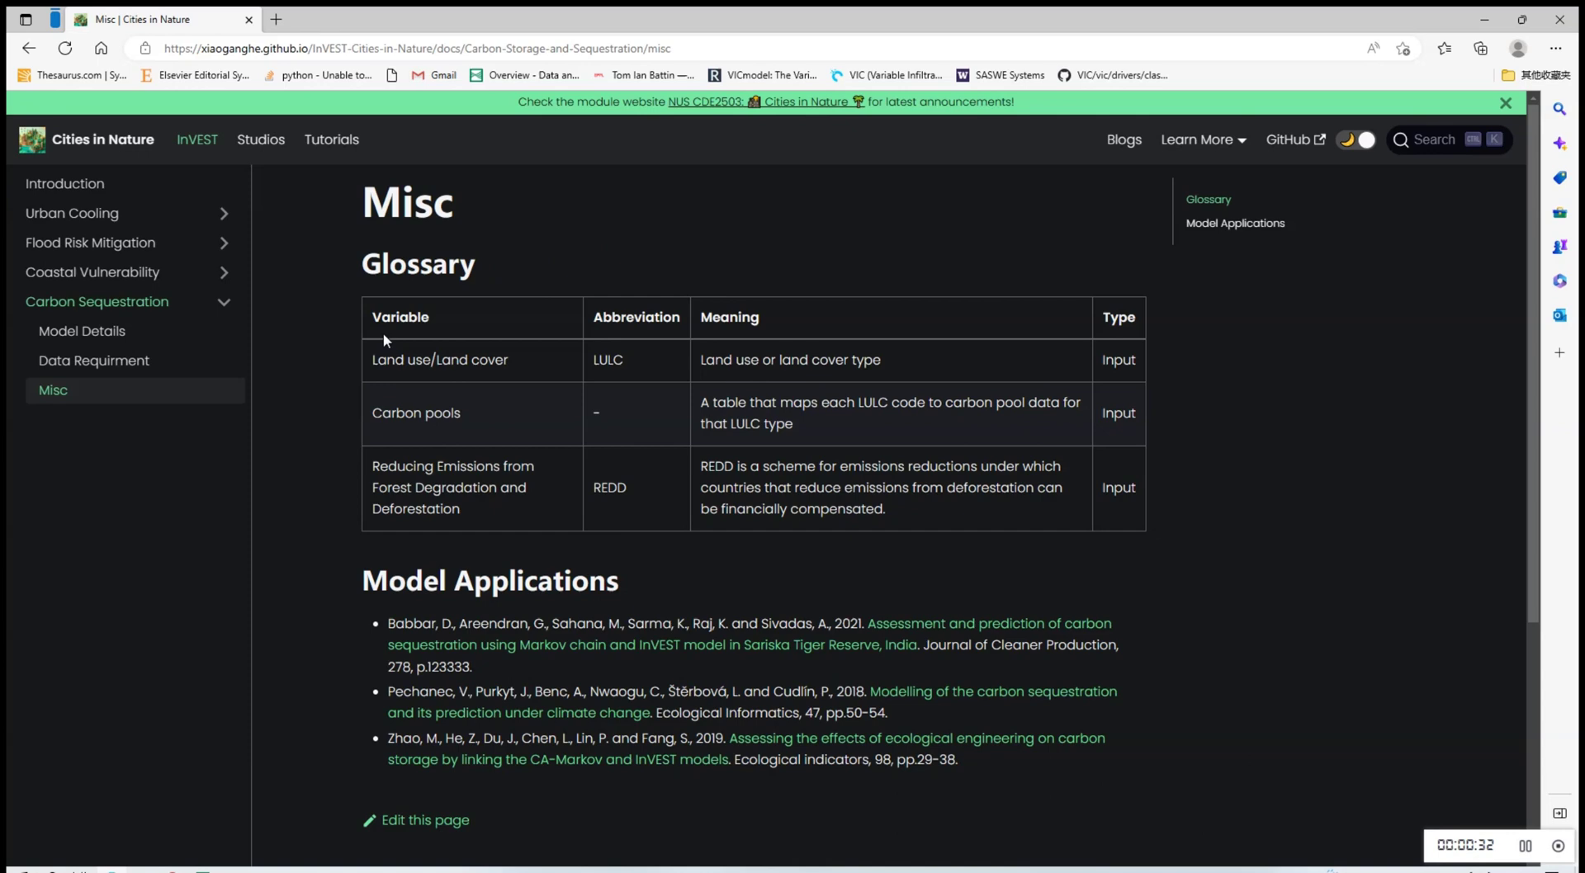
drag(395, 364, 631, 380)
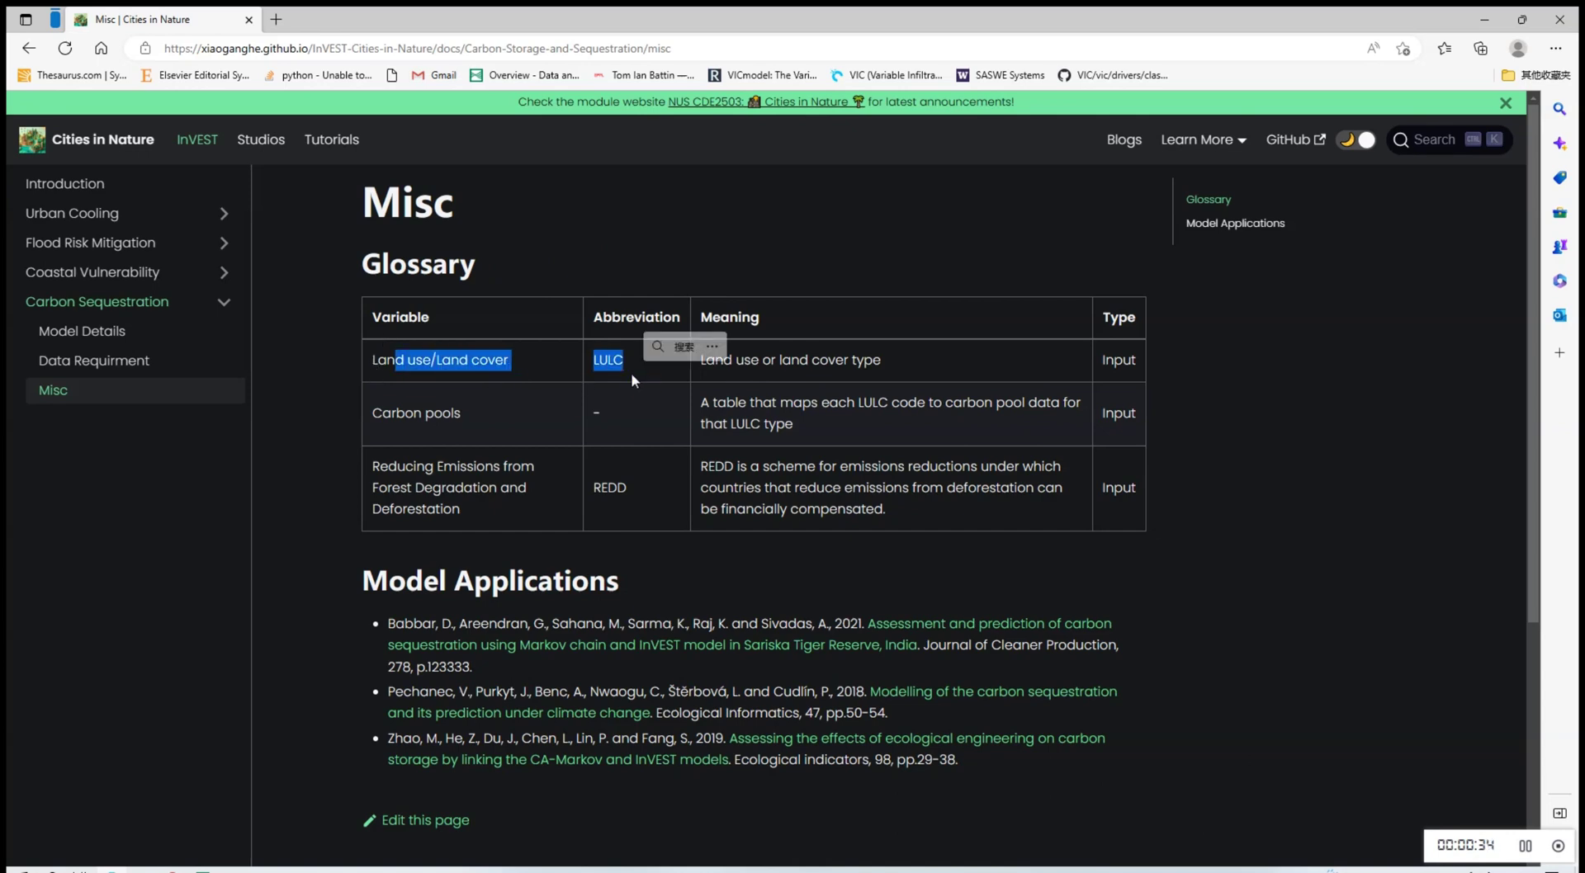
click(798, 382)
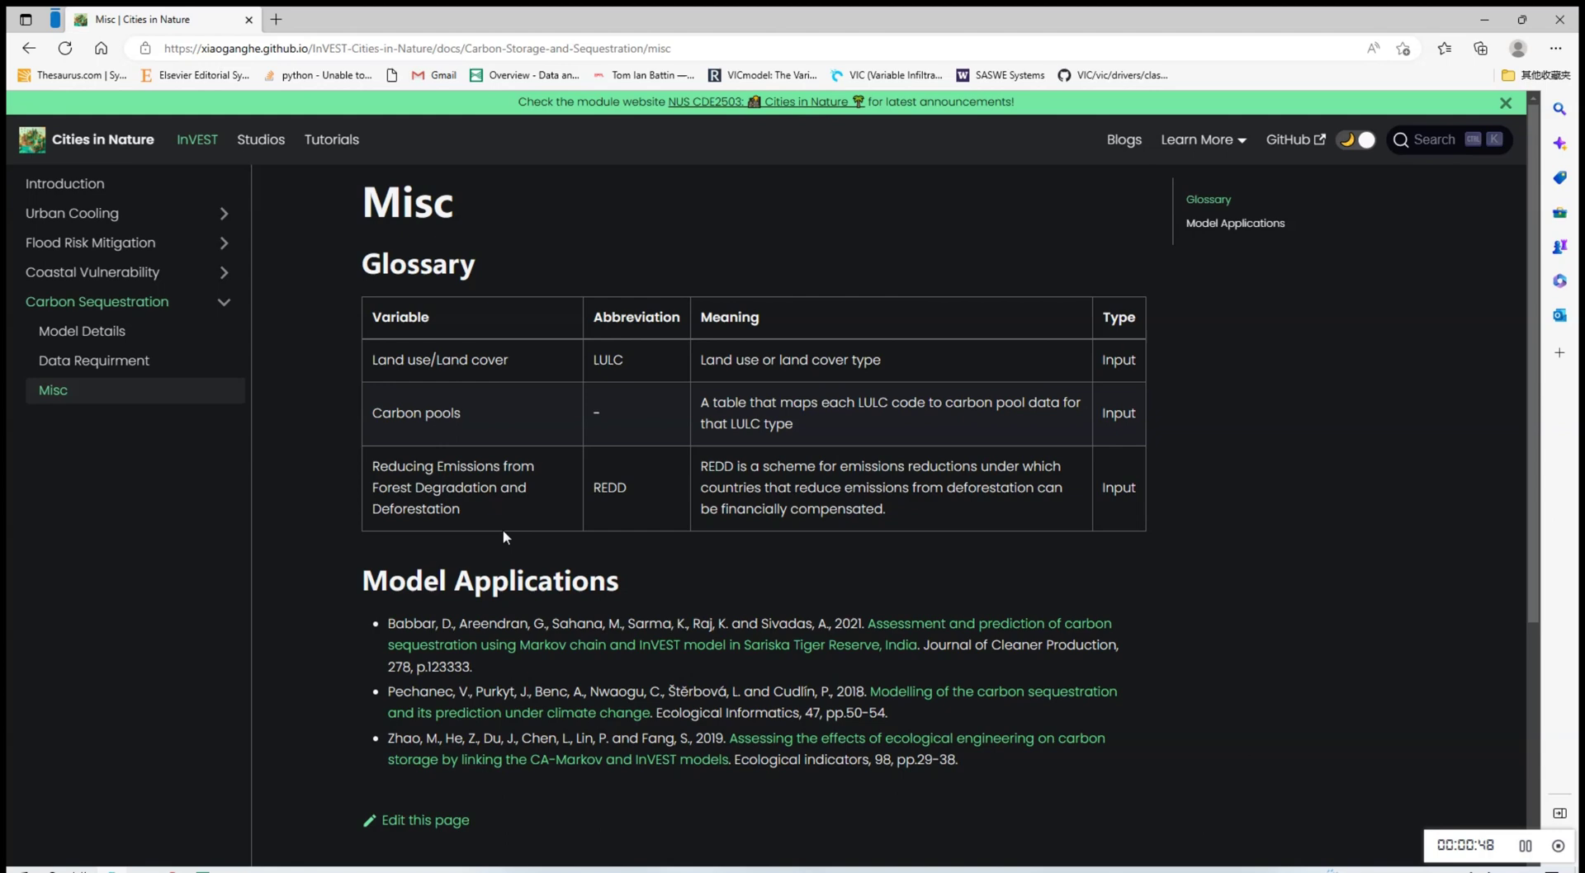
Open the Carbon Sequestration Data Requirment page and scroll down to its download SHORTCUT box.
click(136, 360)
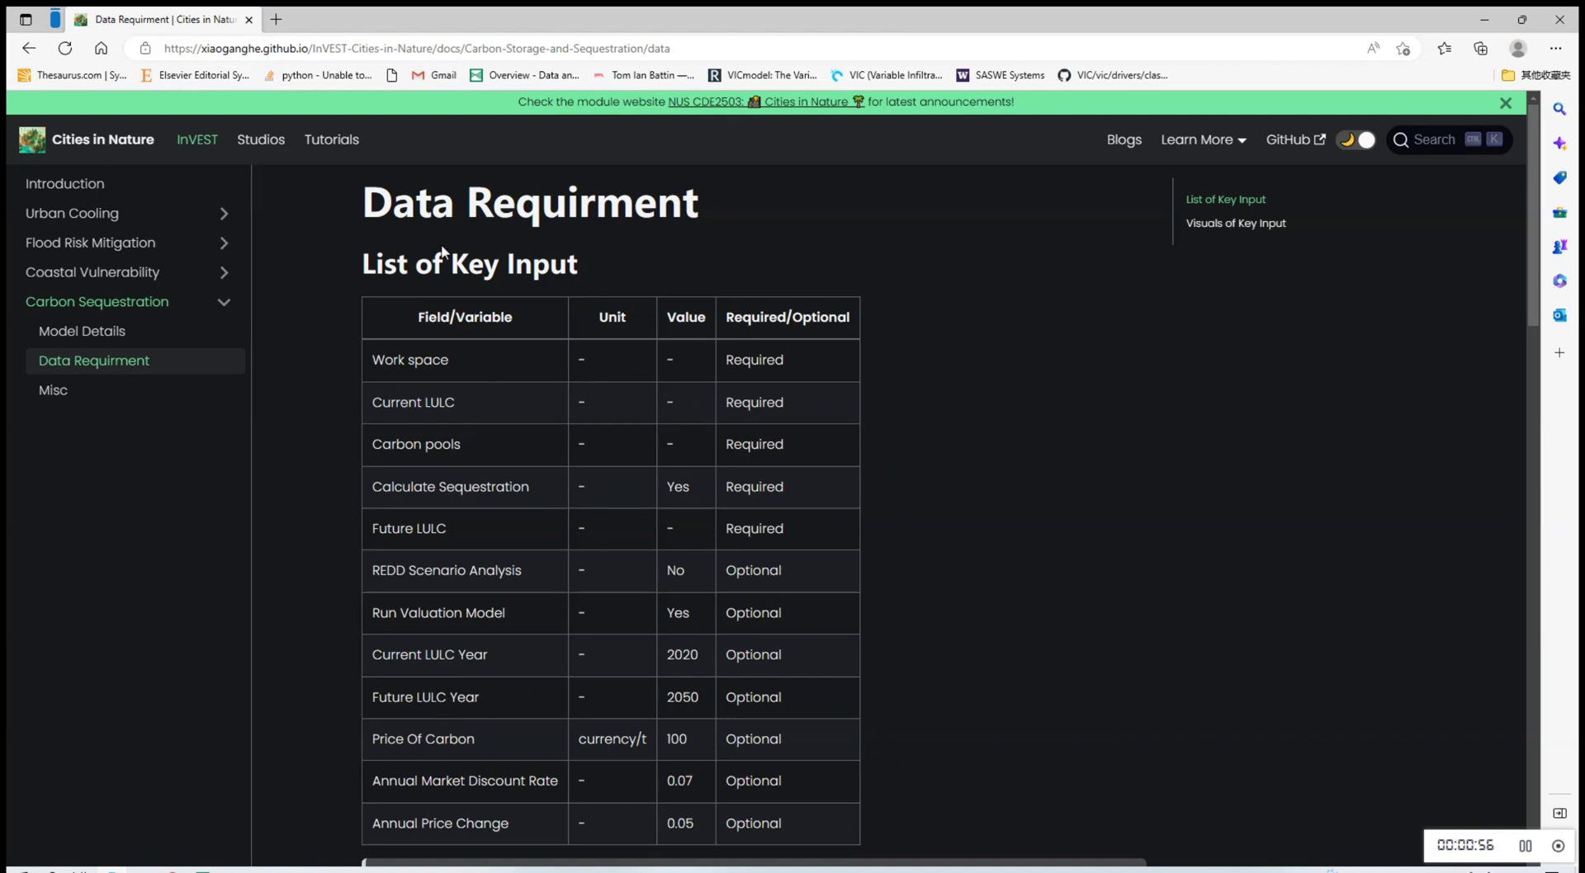
drag(361, 206, 703, 216)
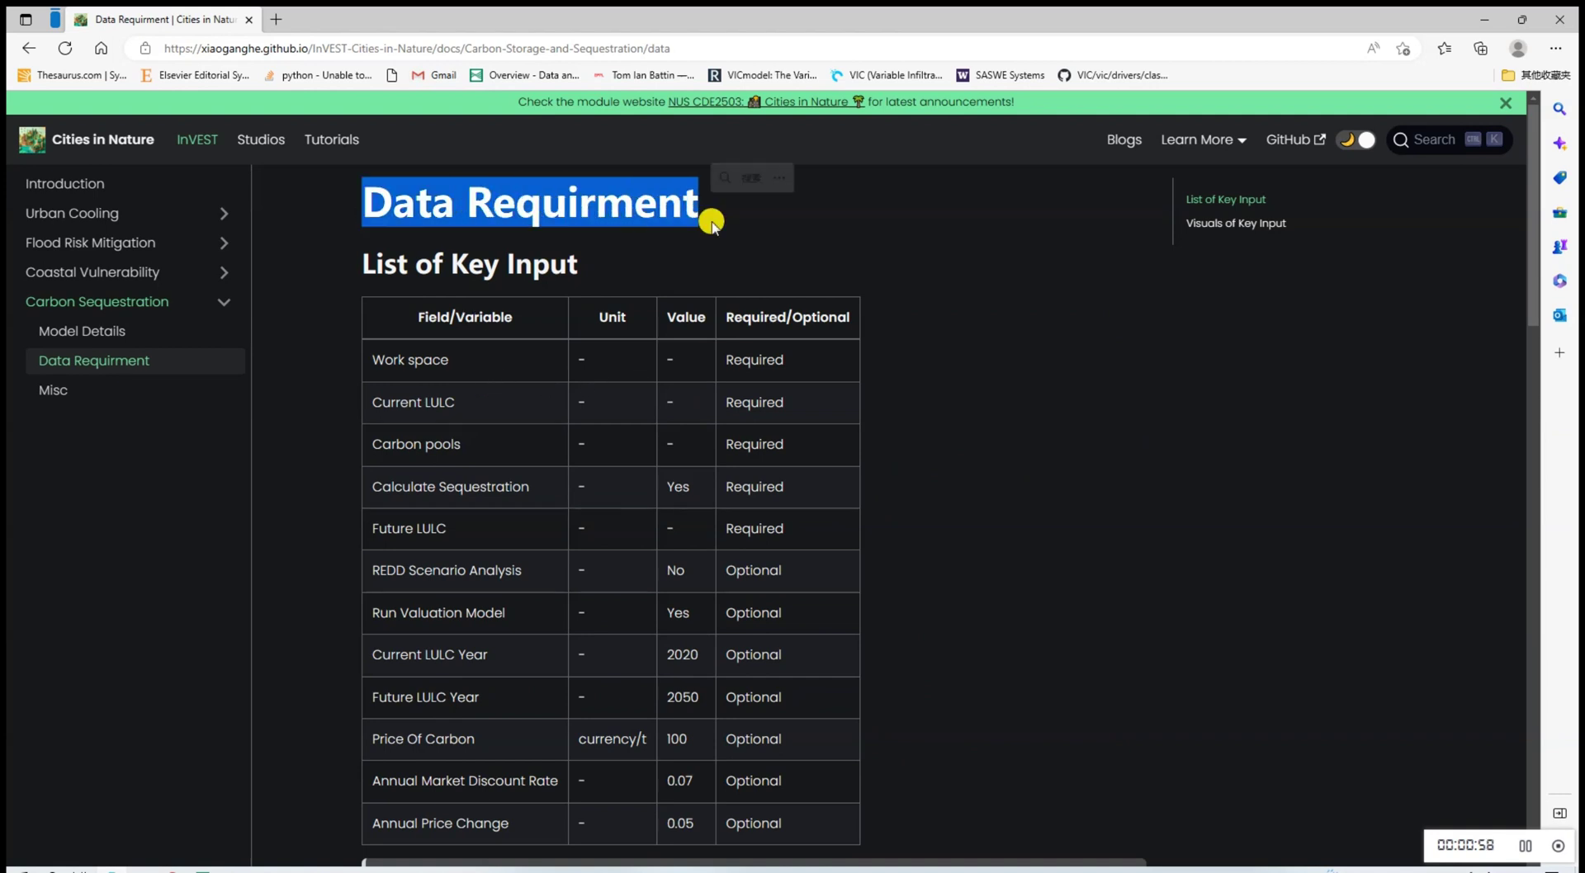
click(805, 258)
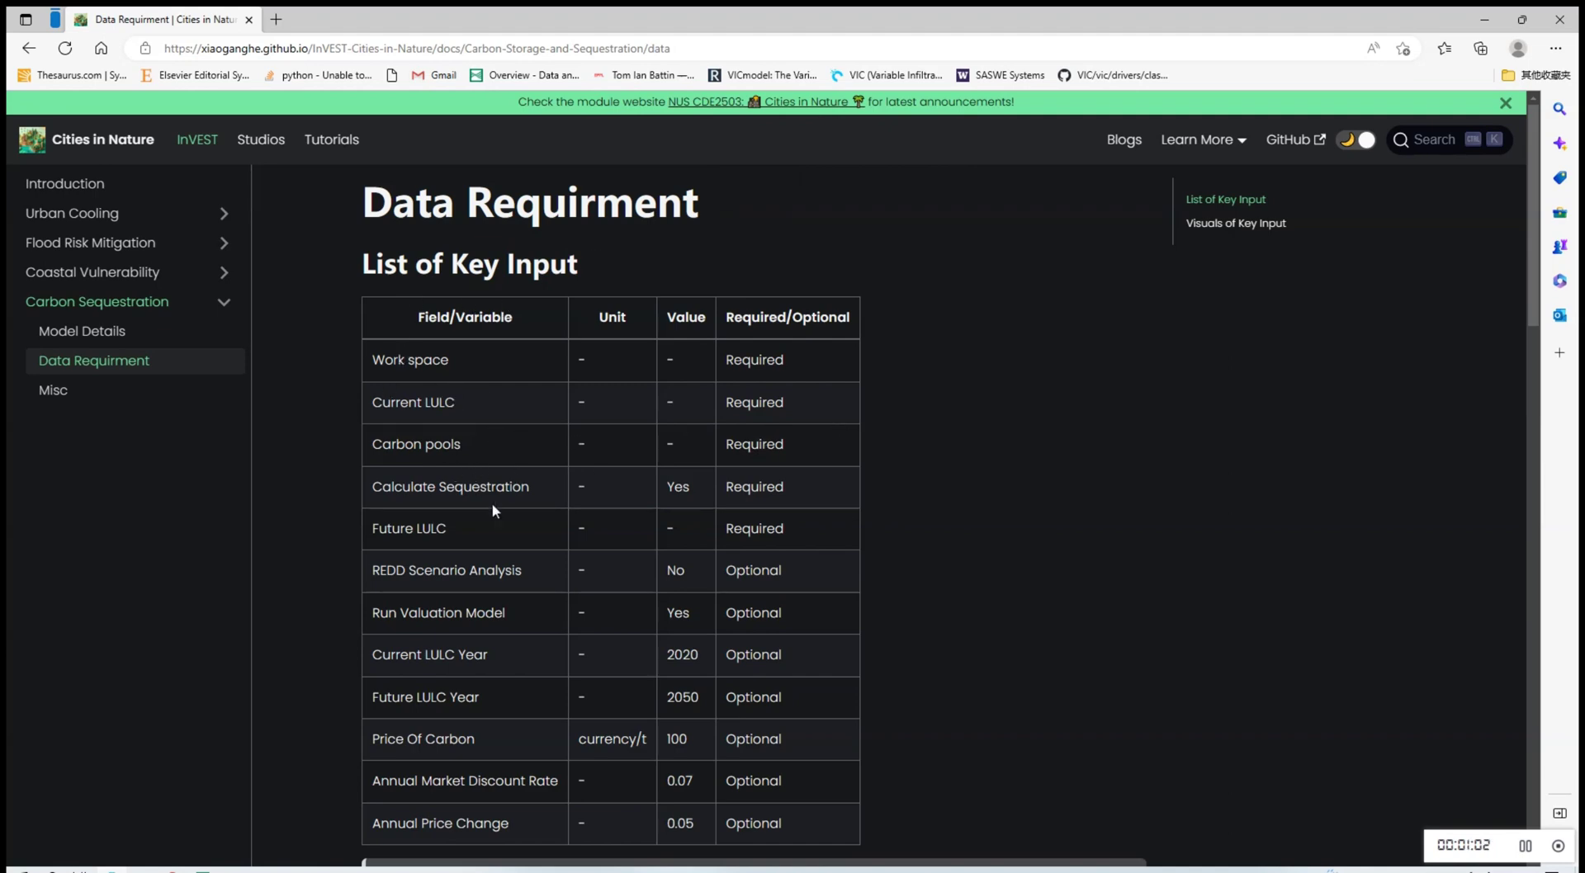
scroll(483, 505, down, 3)
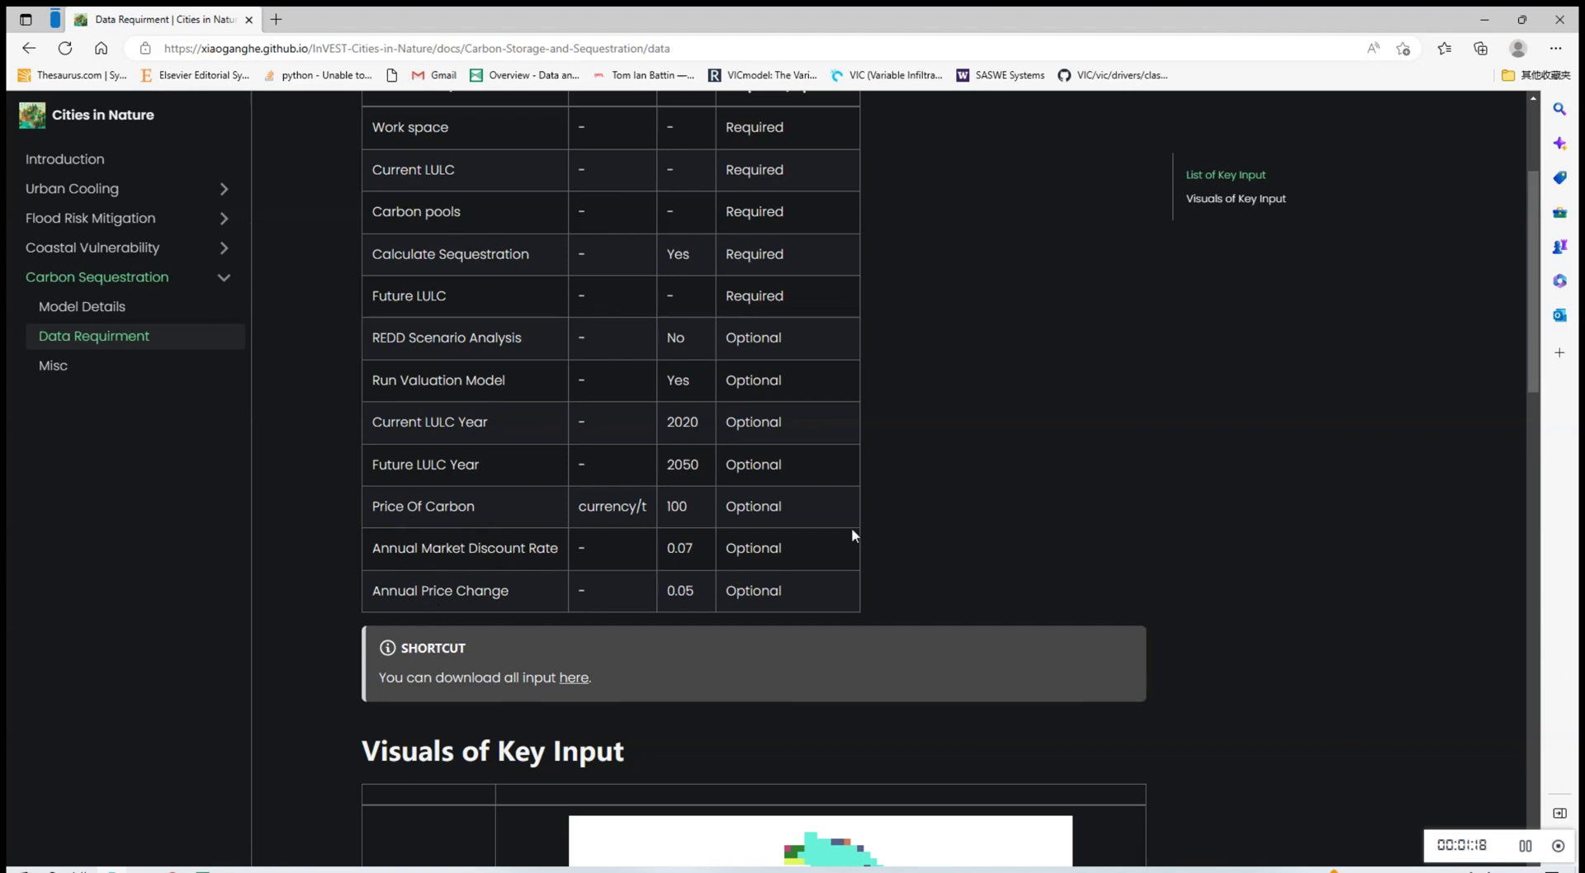
scroll(854, 535, up, 3)
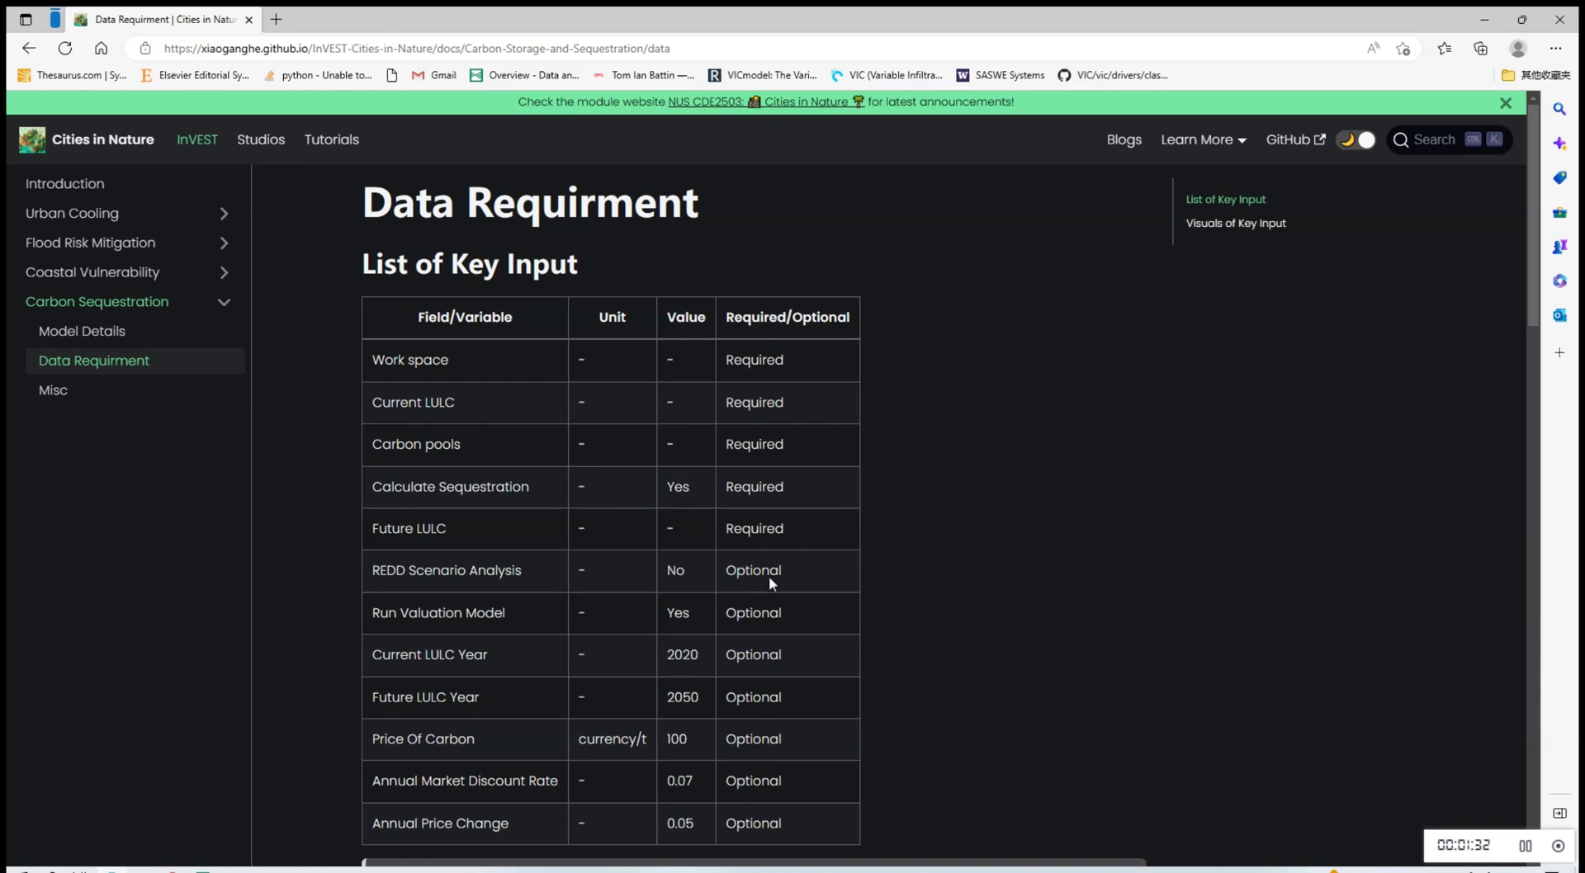
scroll(1037, 663, down, 3)
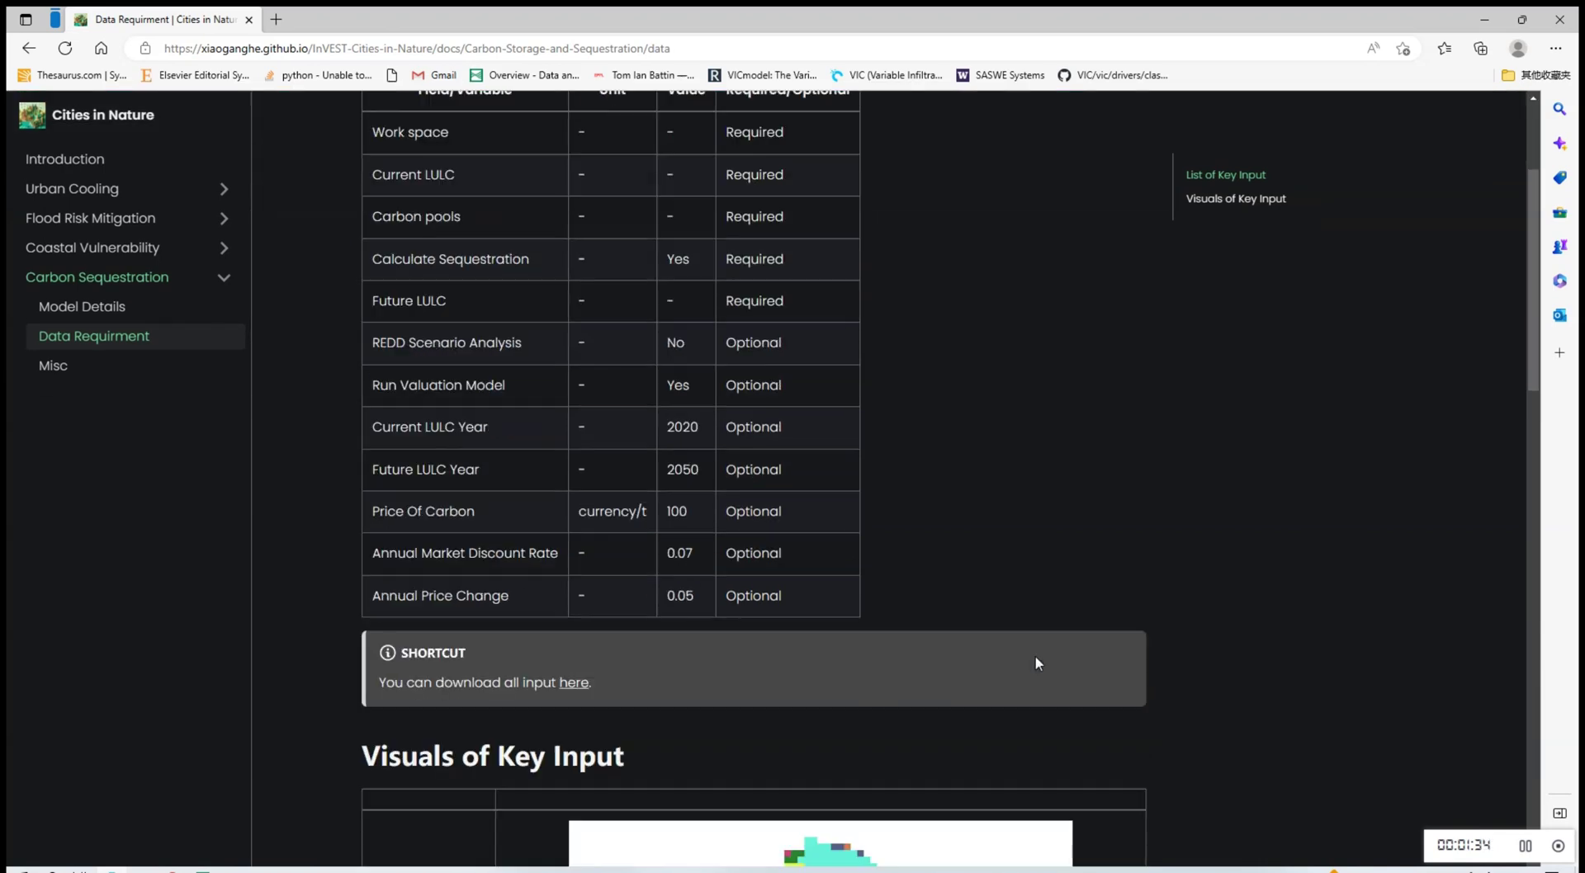
Follow the 'here' link to the S3 bucket and download Carbon_storage_and_sequestration_Central_Region.zip.
click(571, 678)
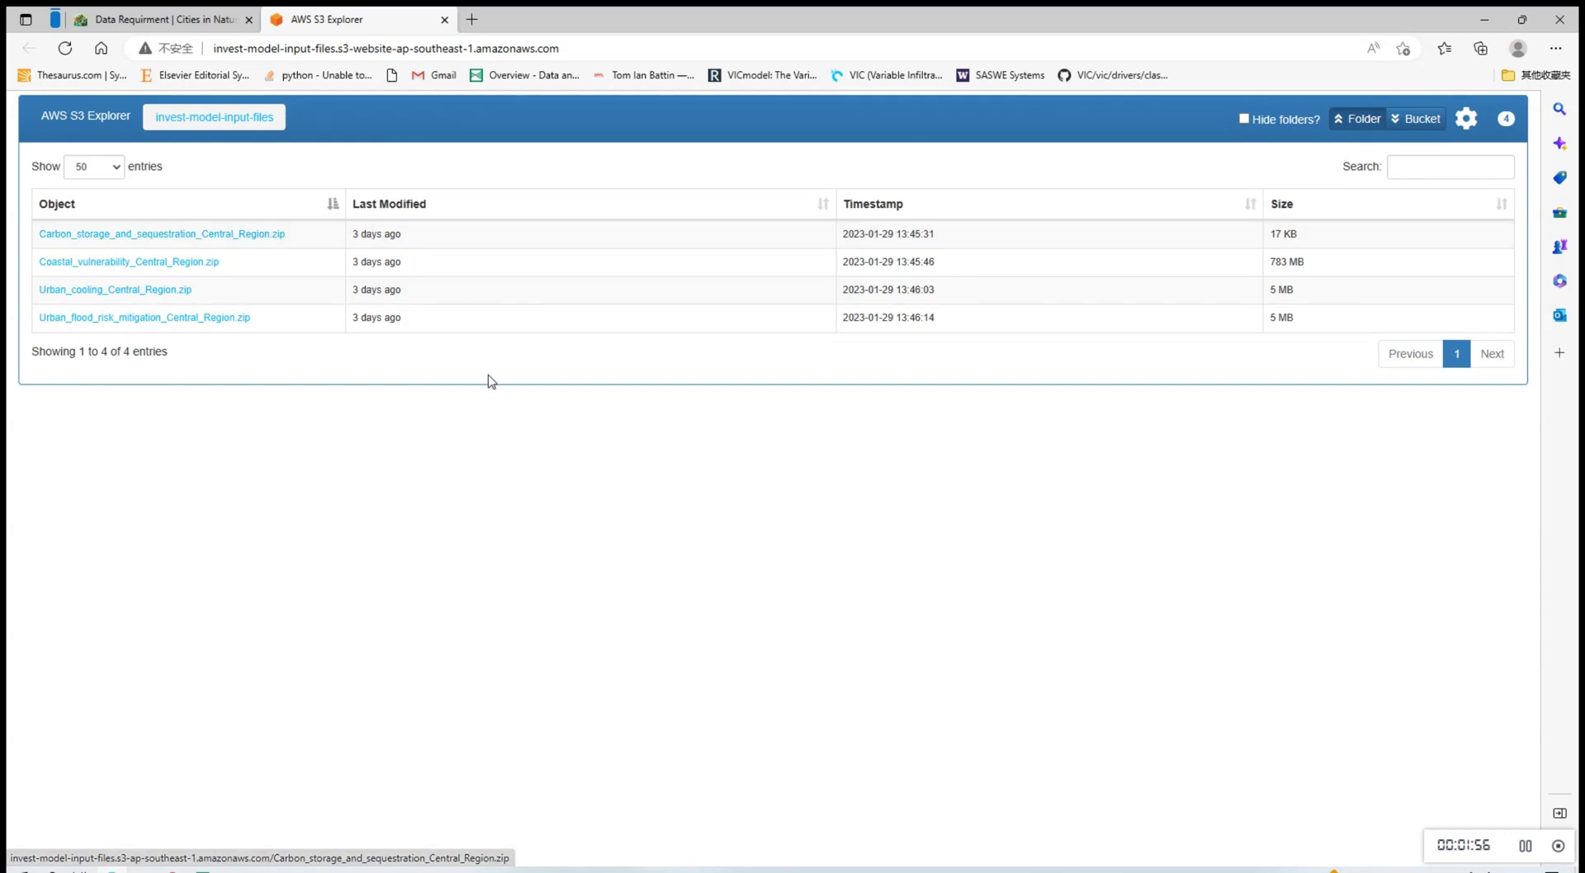
click(1527, 850)
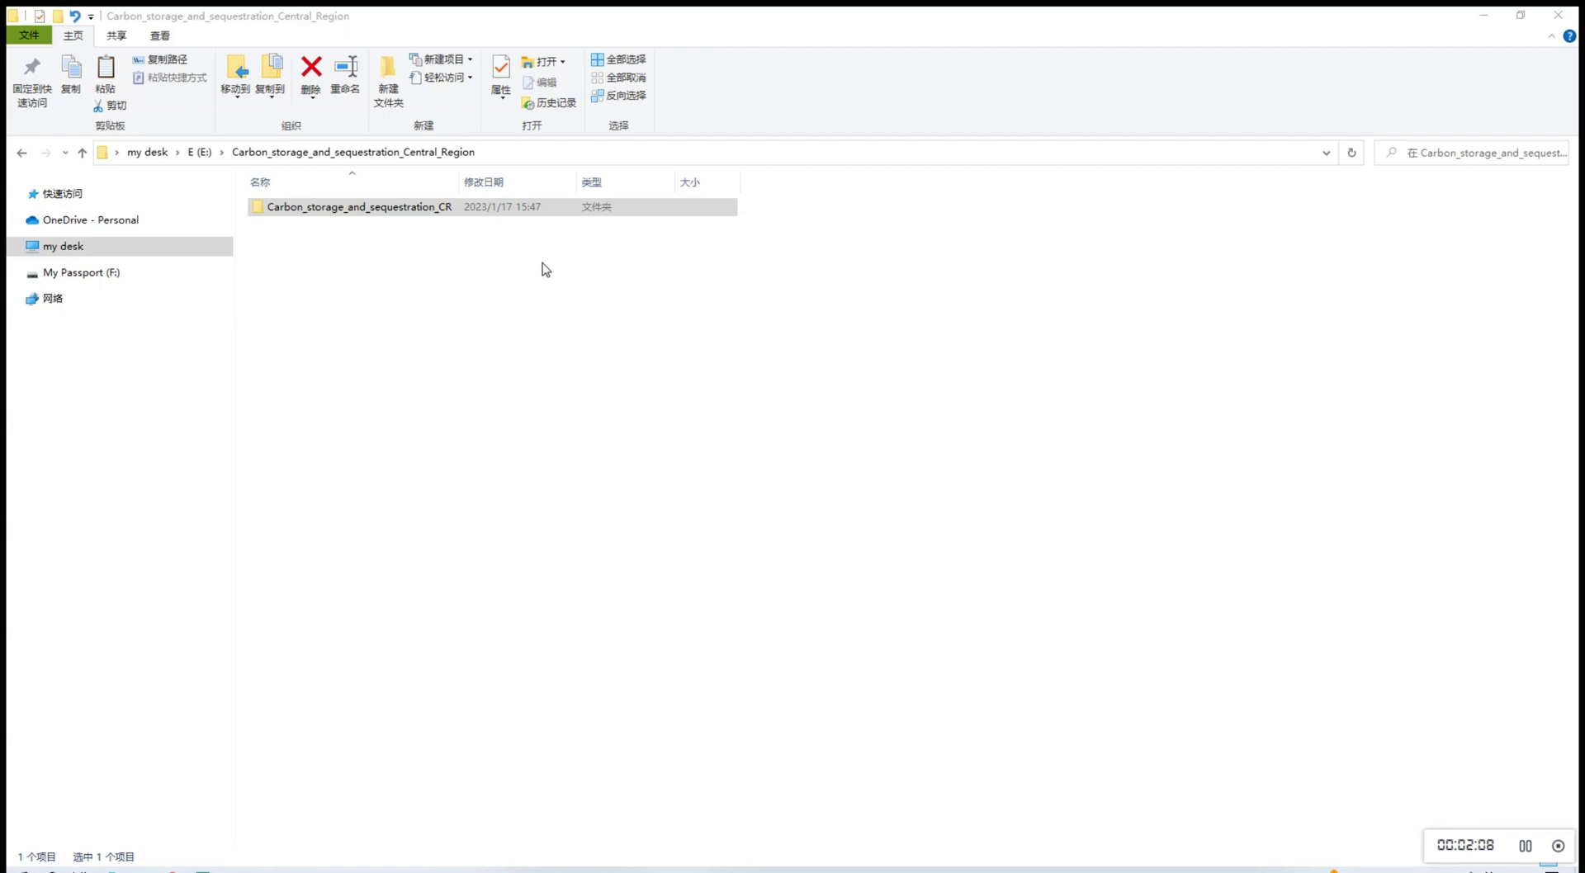
Open Carbon_storage_and_sequestration_CR and review Current_LULC, Future_LULC, Workspace and Carbon_Pools.csv.
click(444, 222)
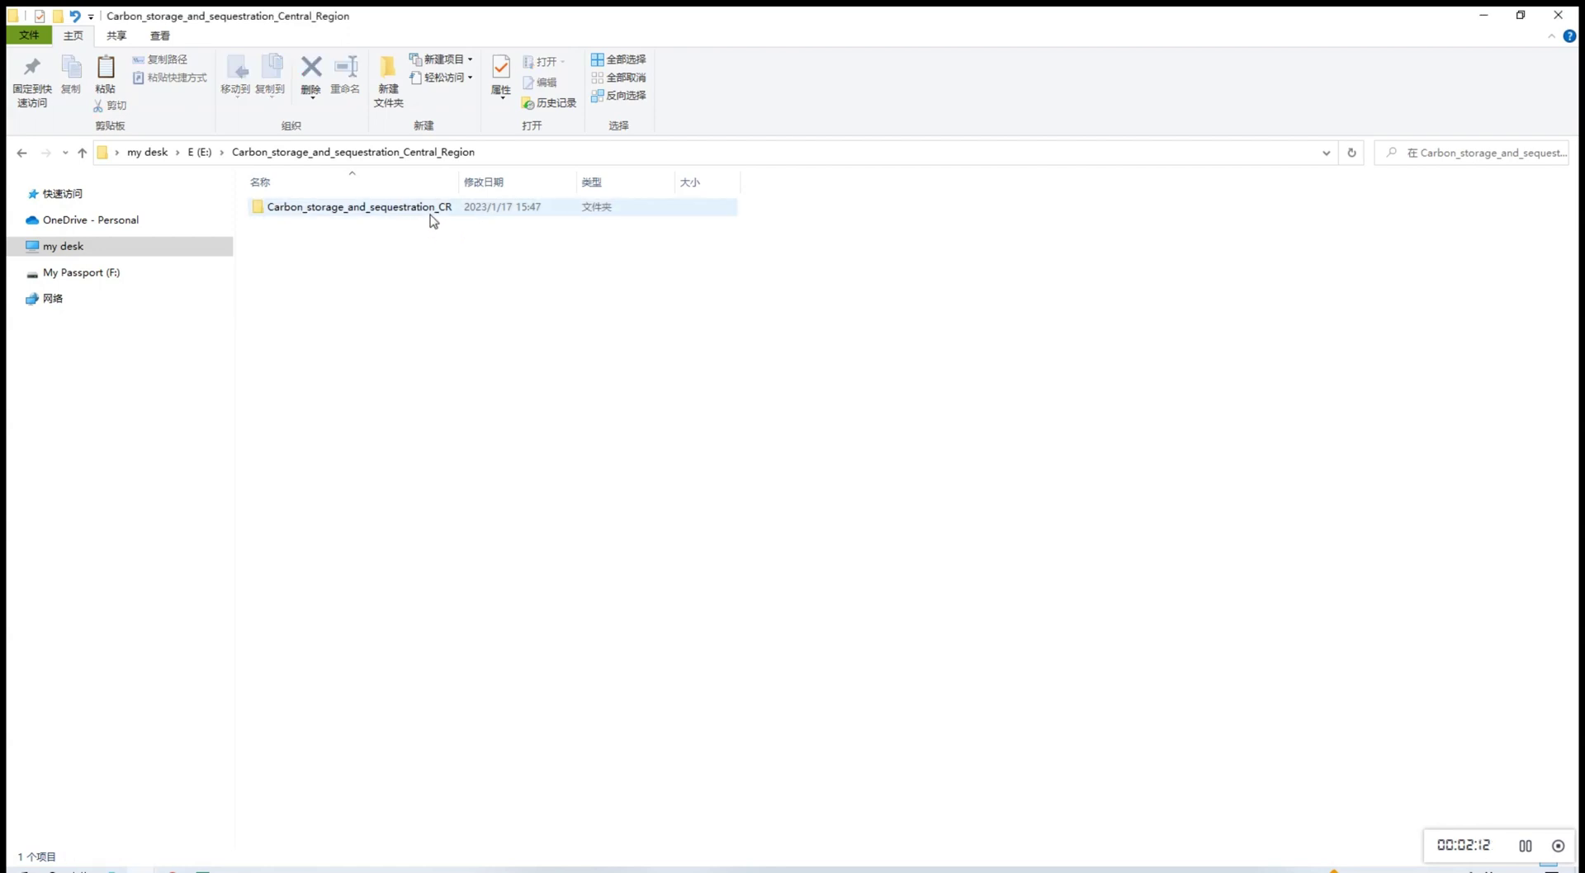
click(386, 216)
double_click(385, 216)
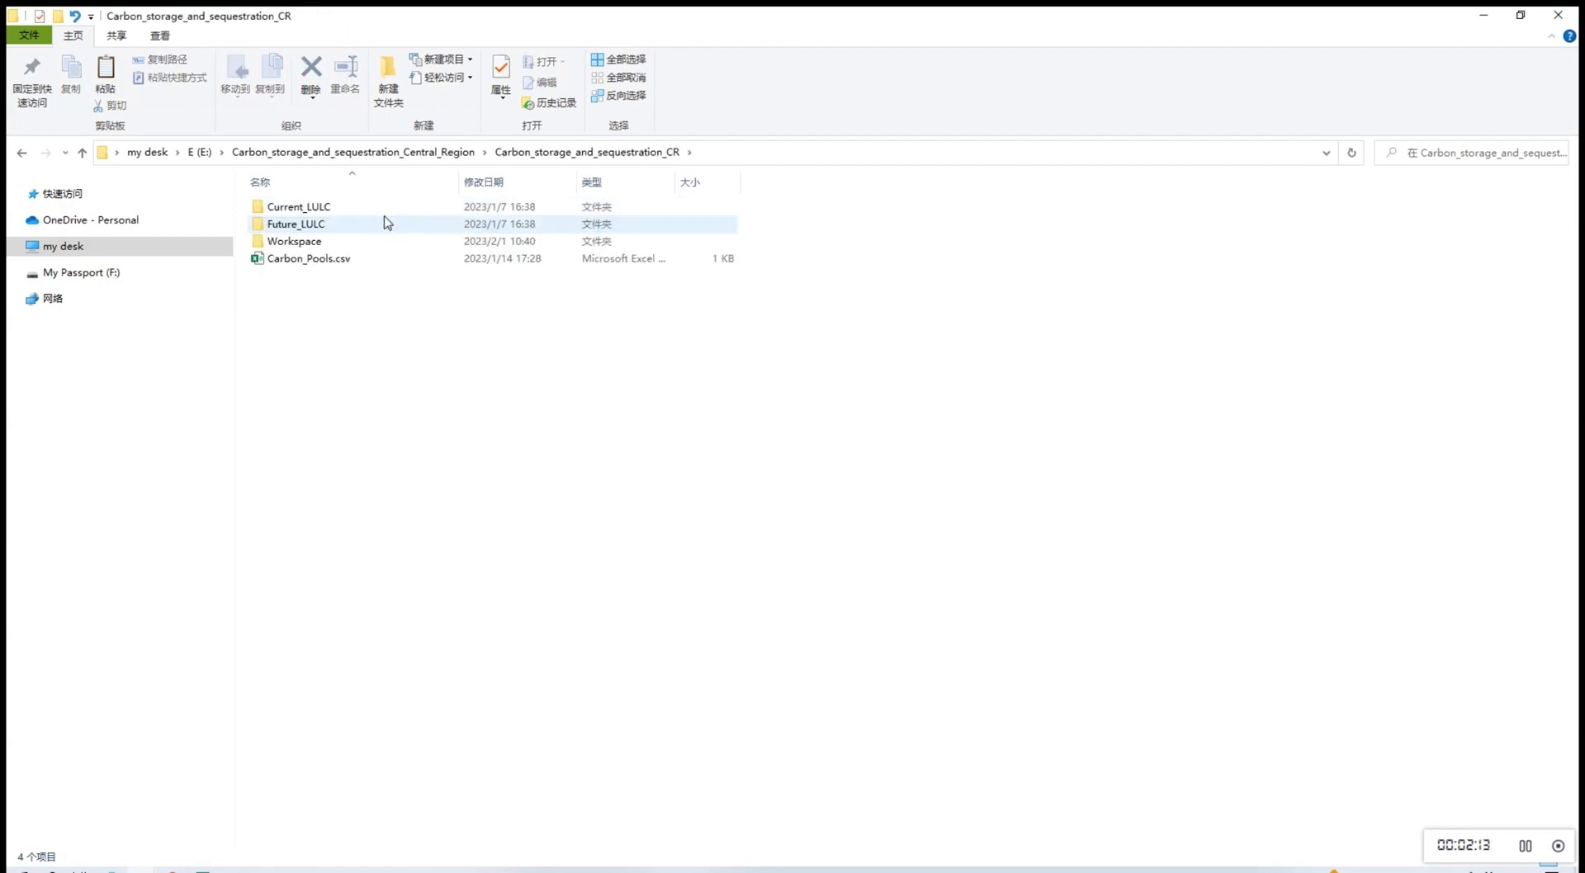
click(291, 213)
click(284, 230)
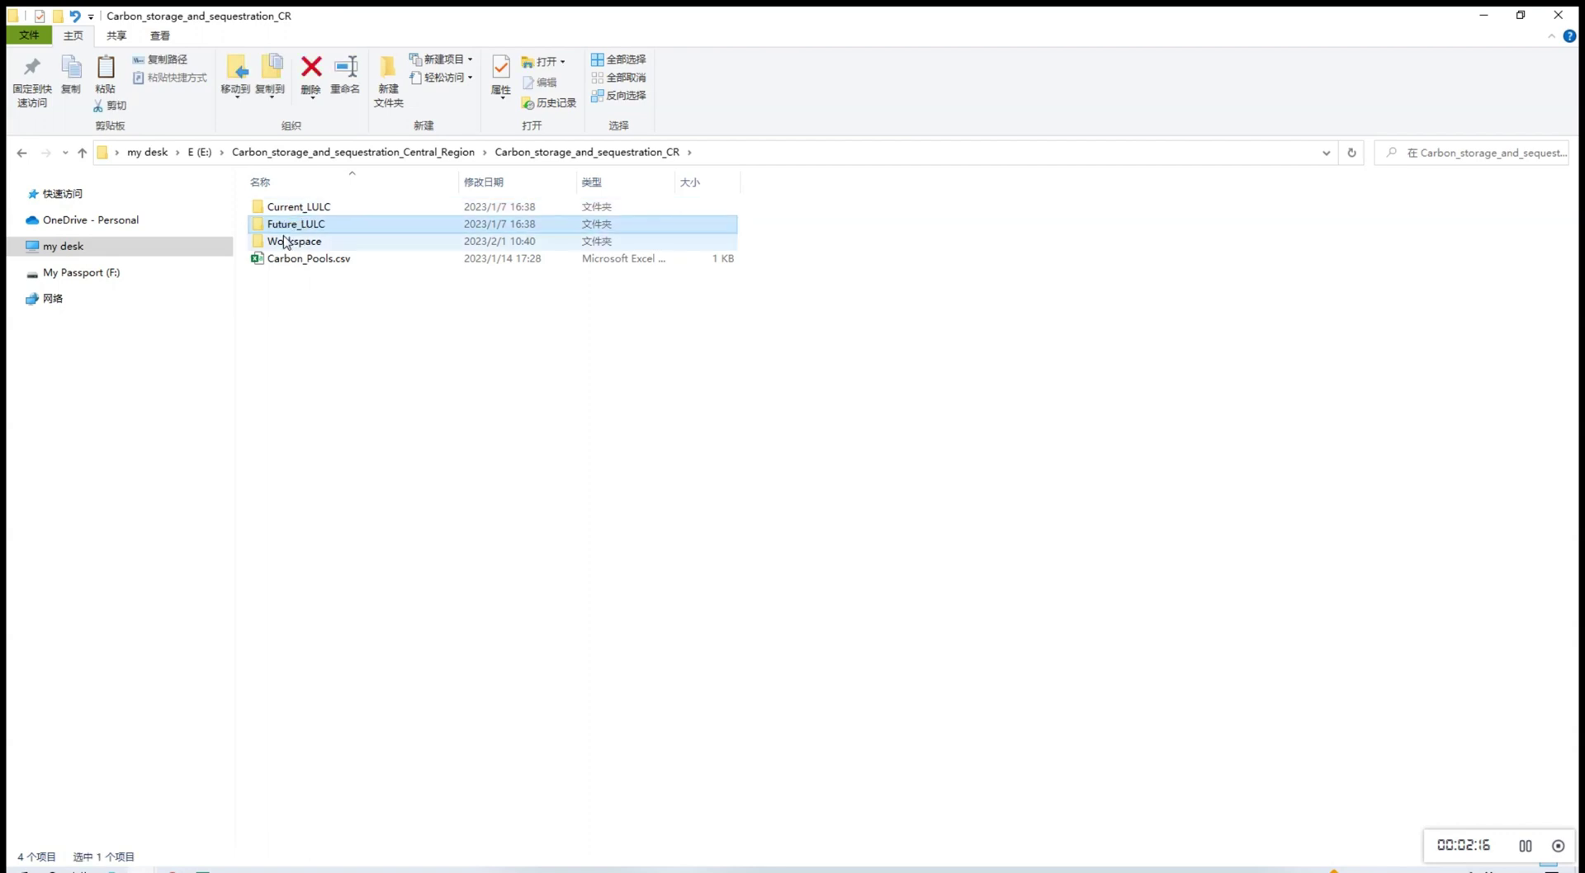
click(285, 242)
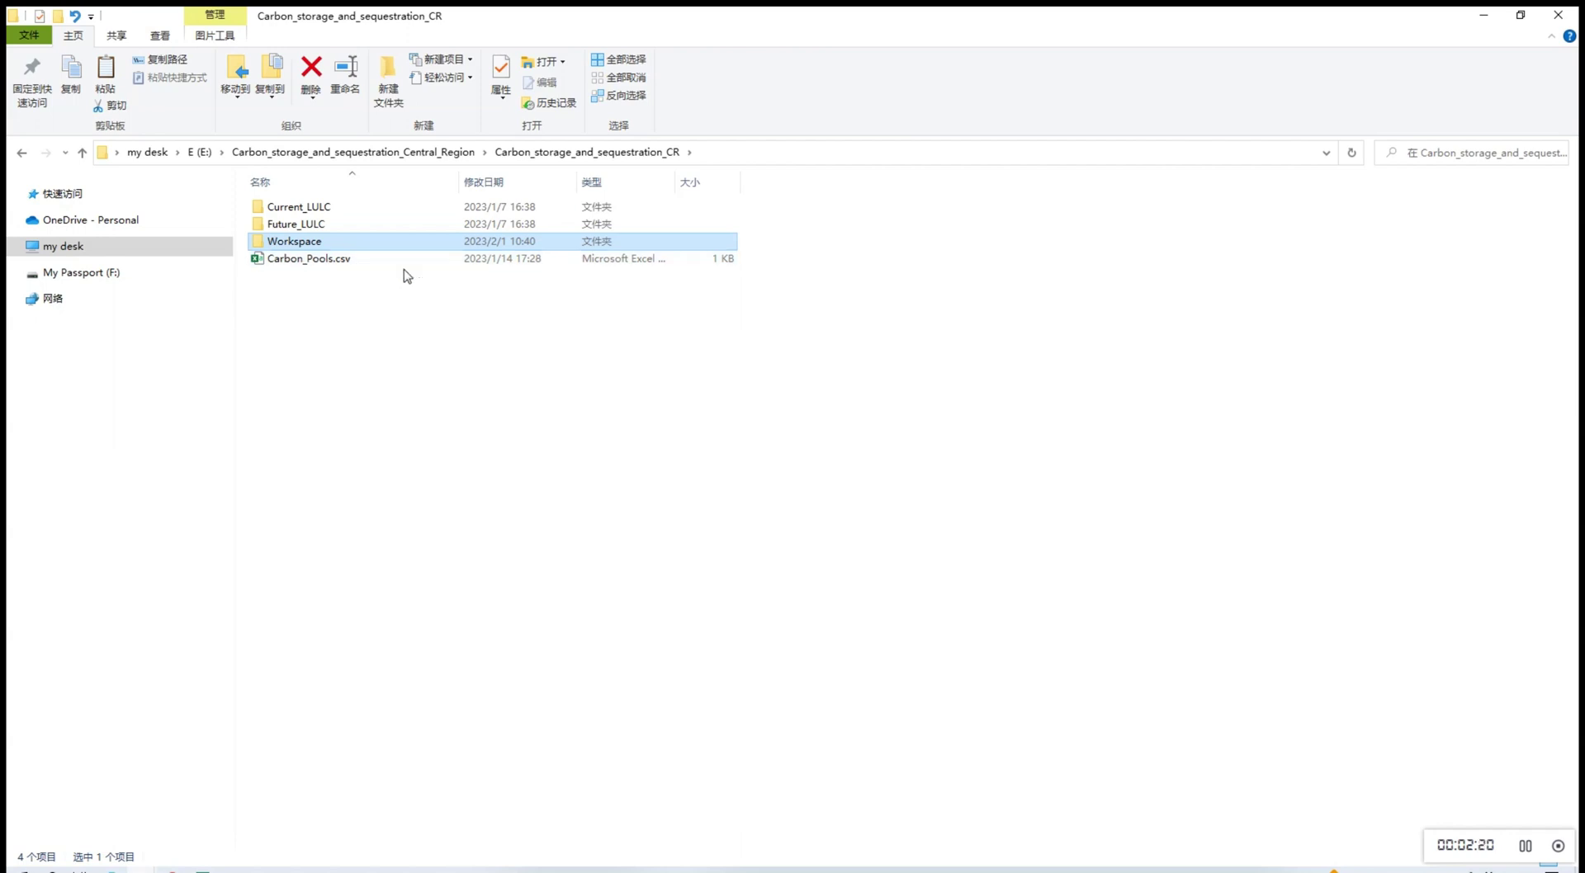
click(337, 263)
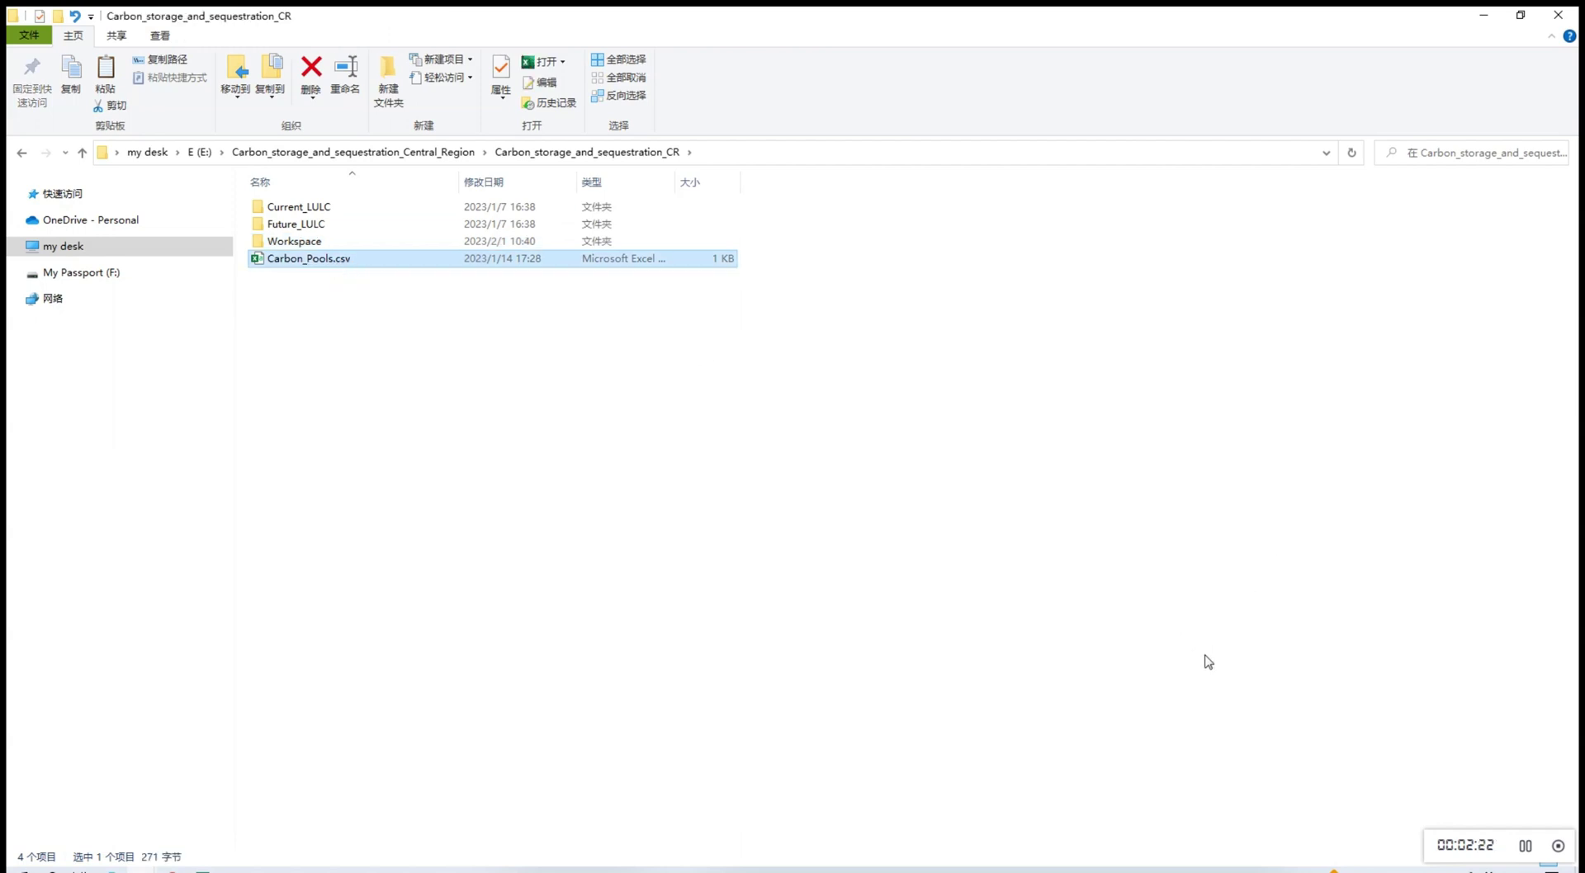
click(1542, 852)
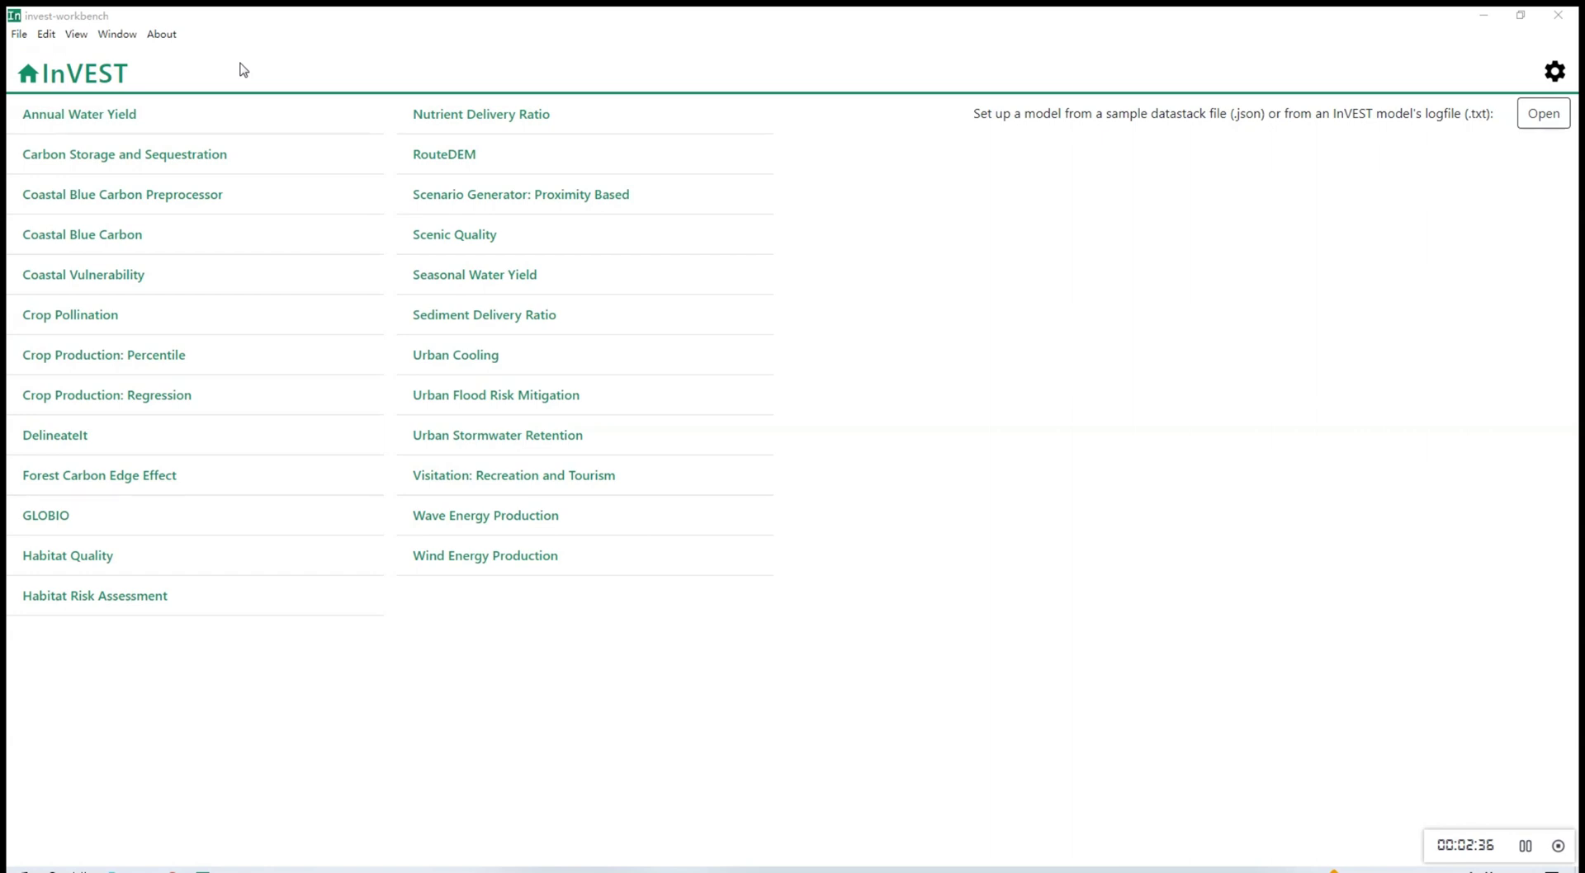
Launch the Carbon Storage and Sequestration model from the InVEST Workbench model list.
click(183, 157)
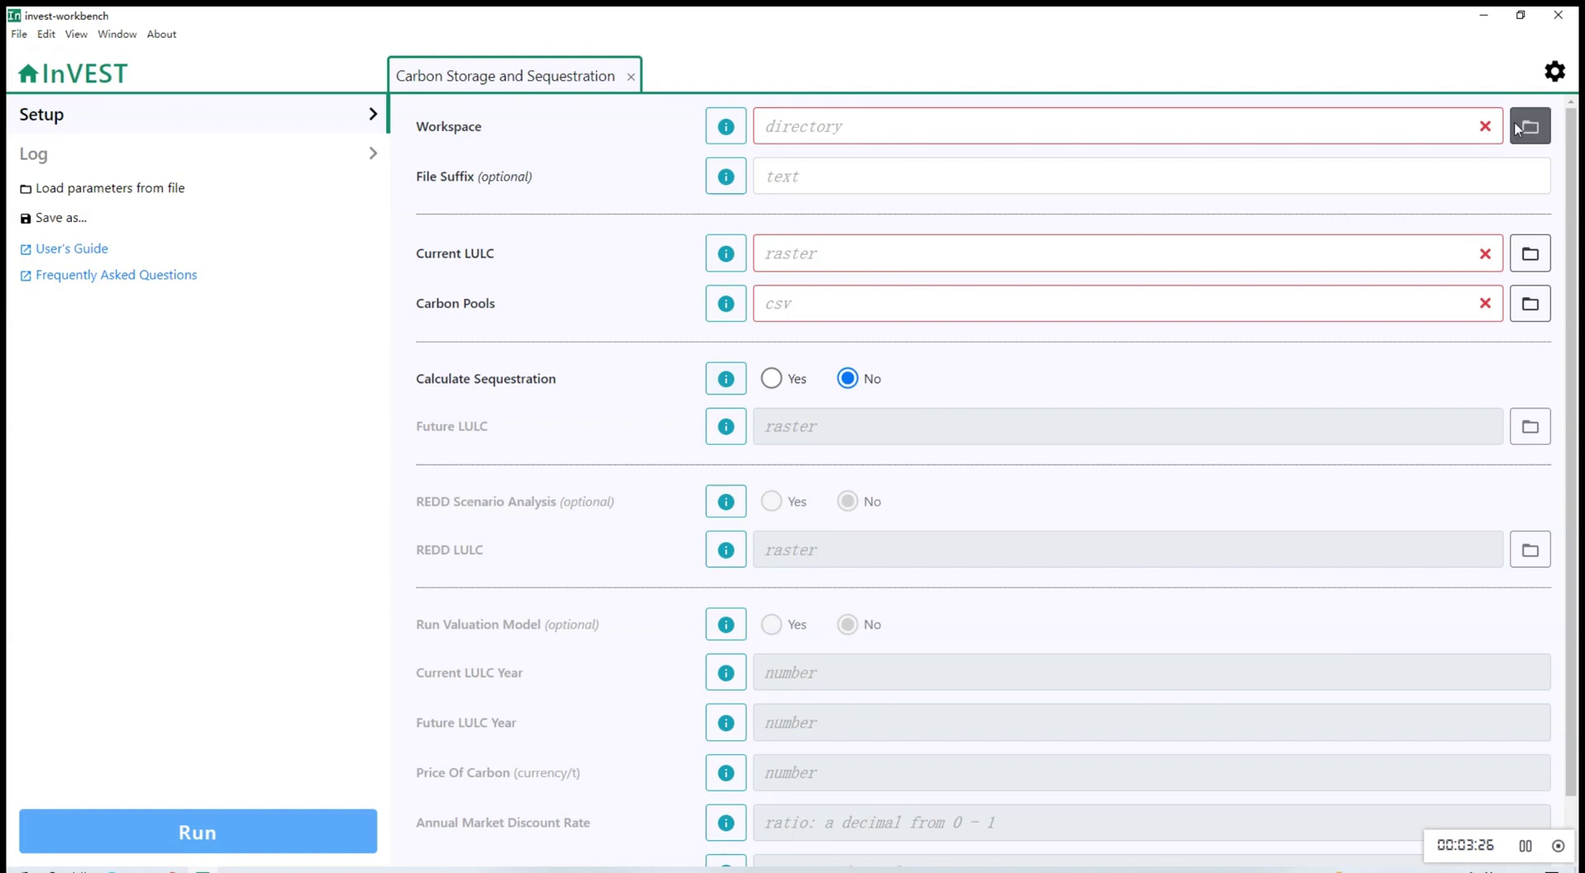
Set the model's workspace to the Workspace folder.
click(1544, 136)
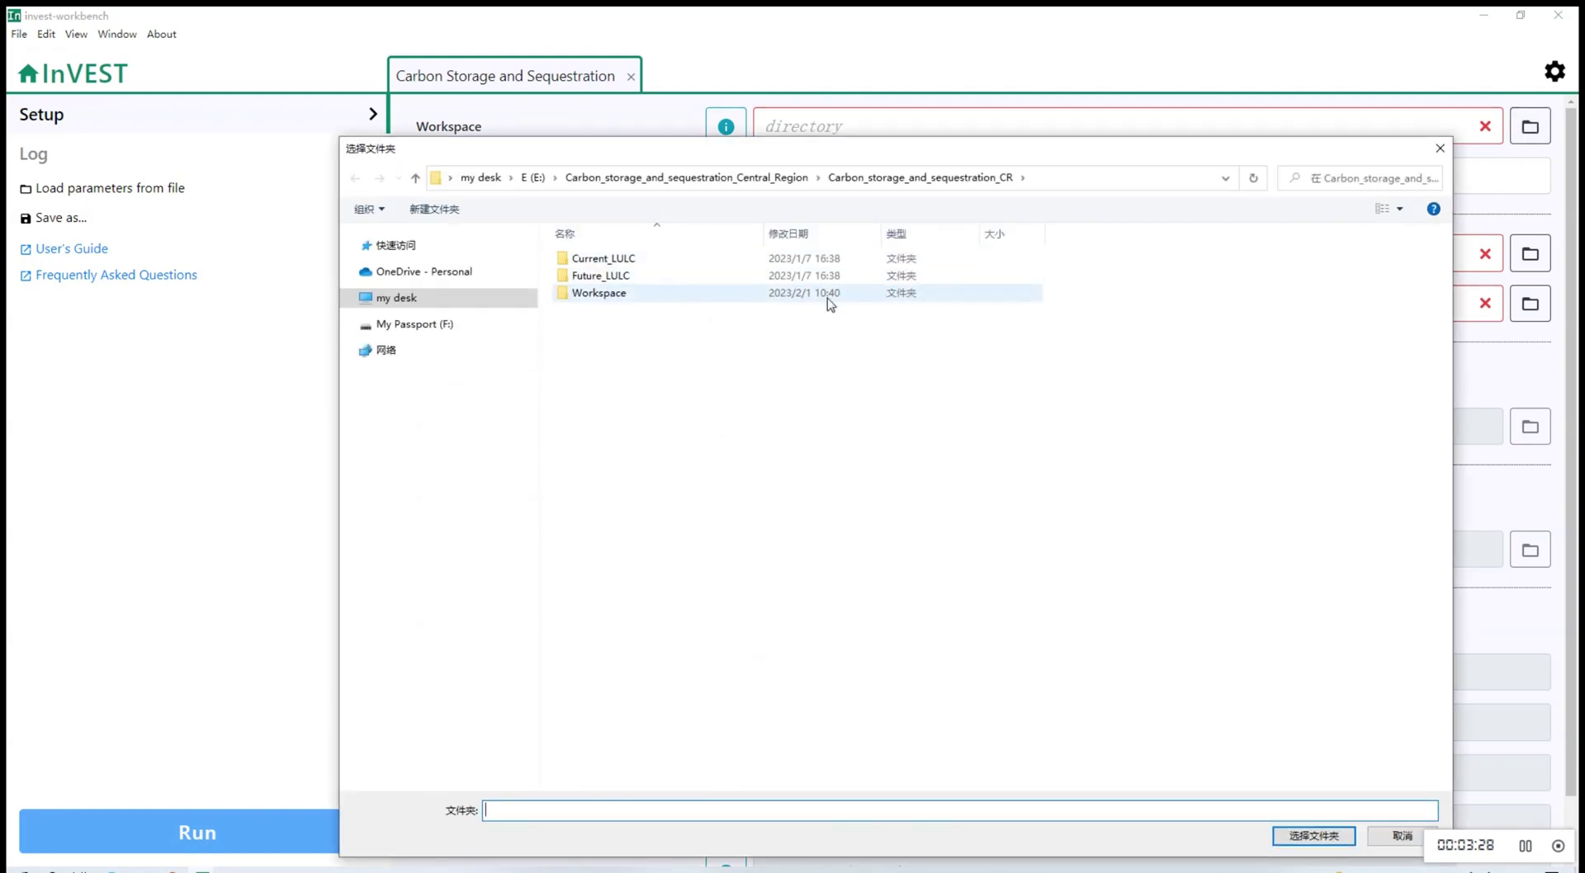
click(784, 297)
double_click(789, 312)
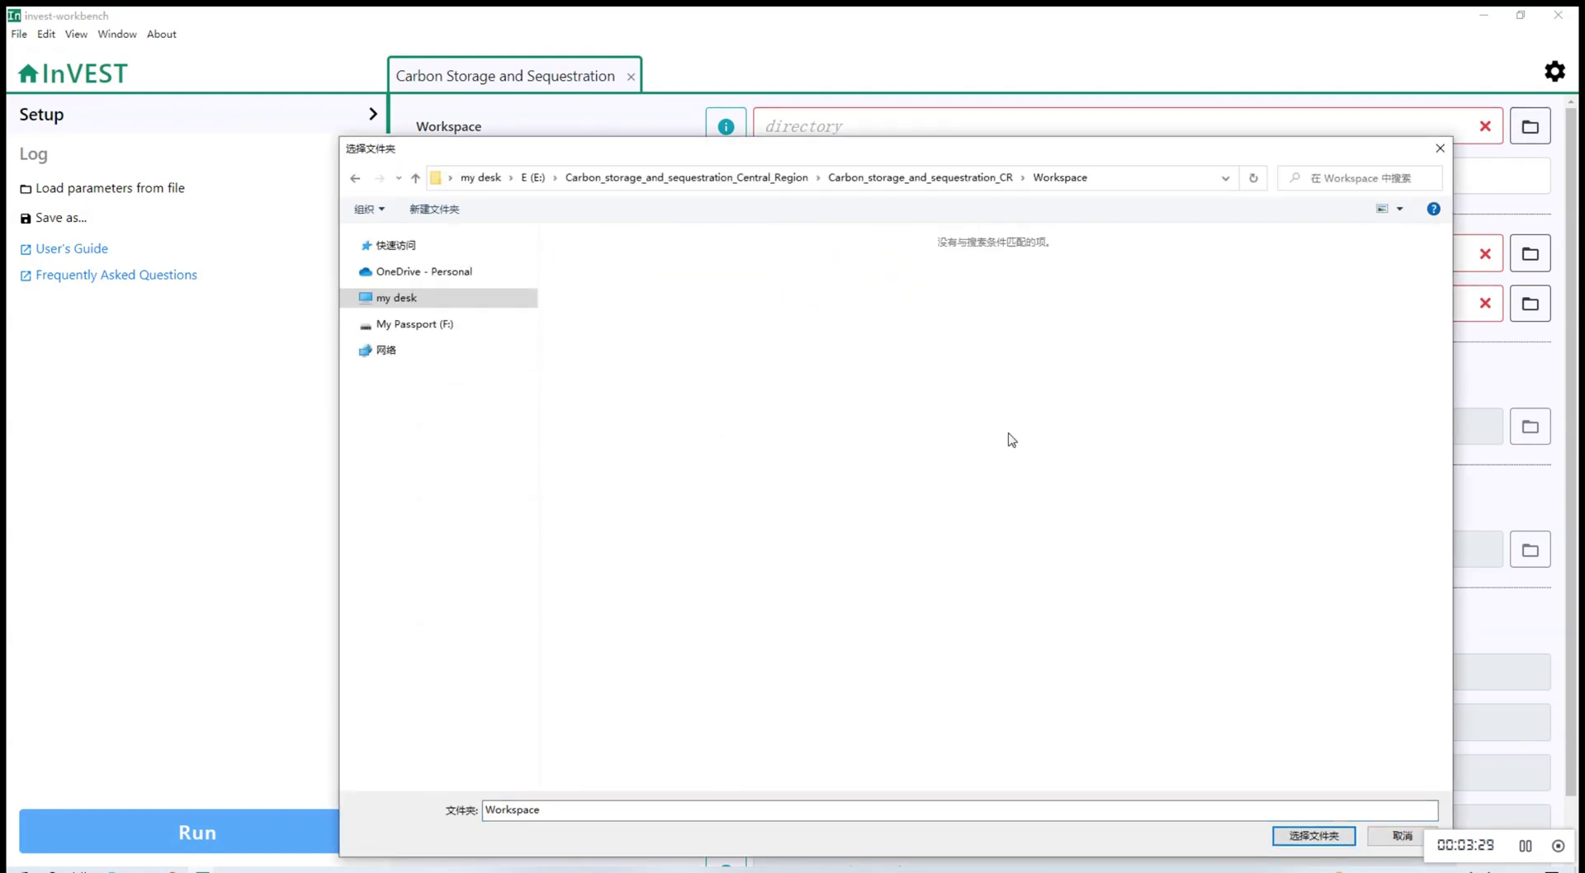
click(1300, 842)
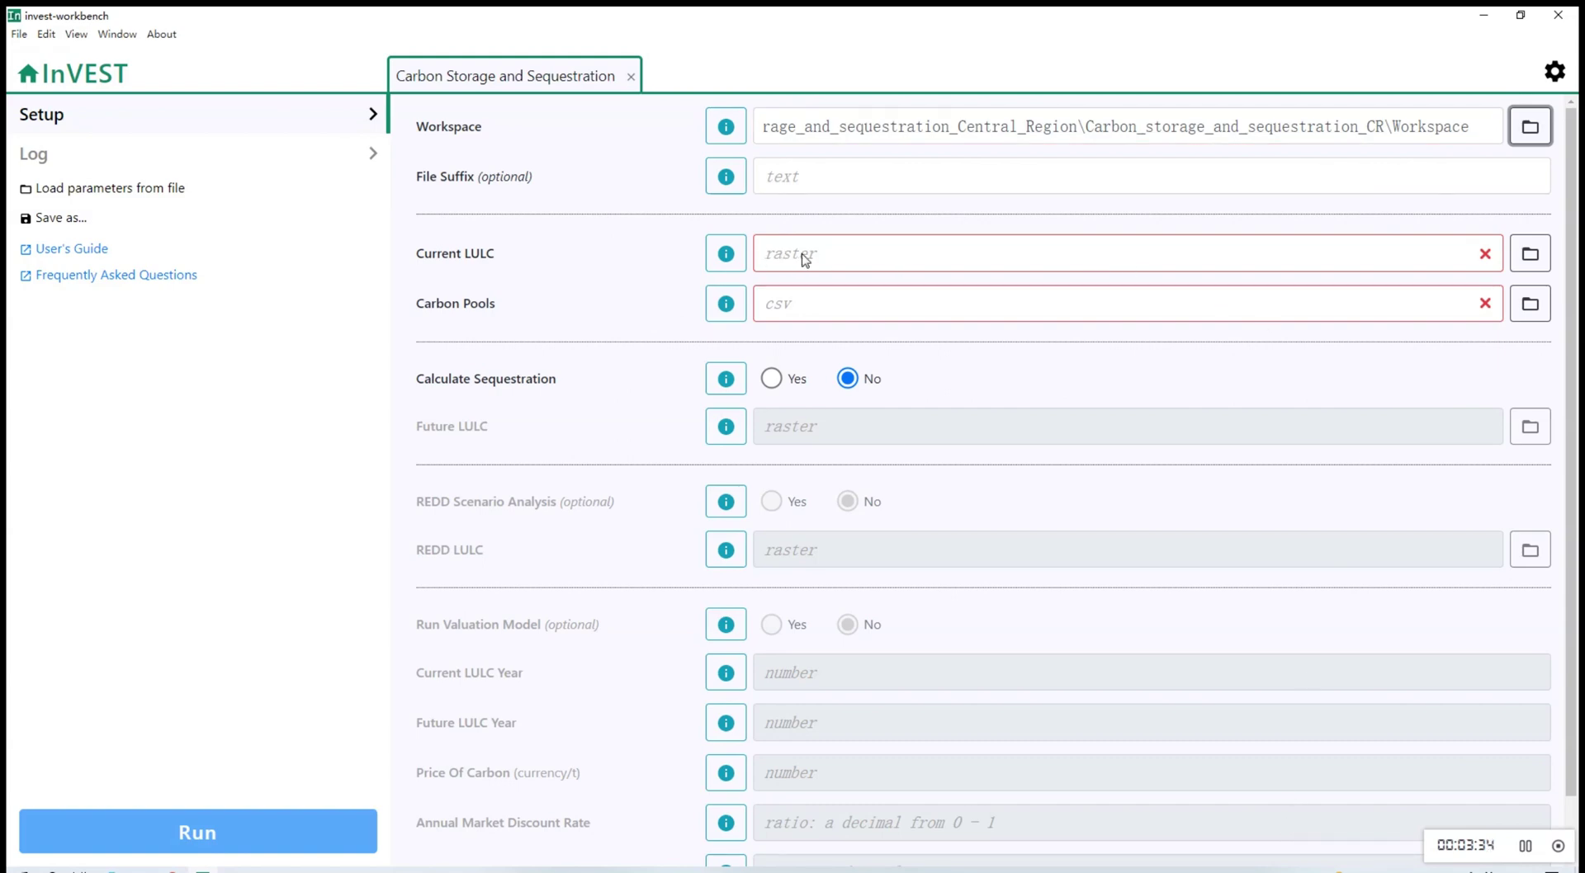
Set Current LULC to current.tif from the Current_LULC folder.
click(1532, 256)
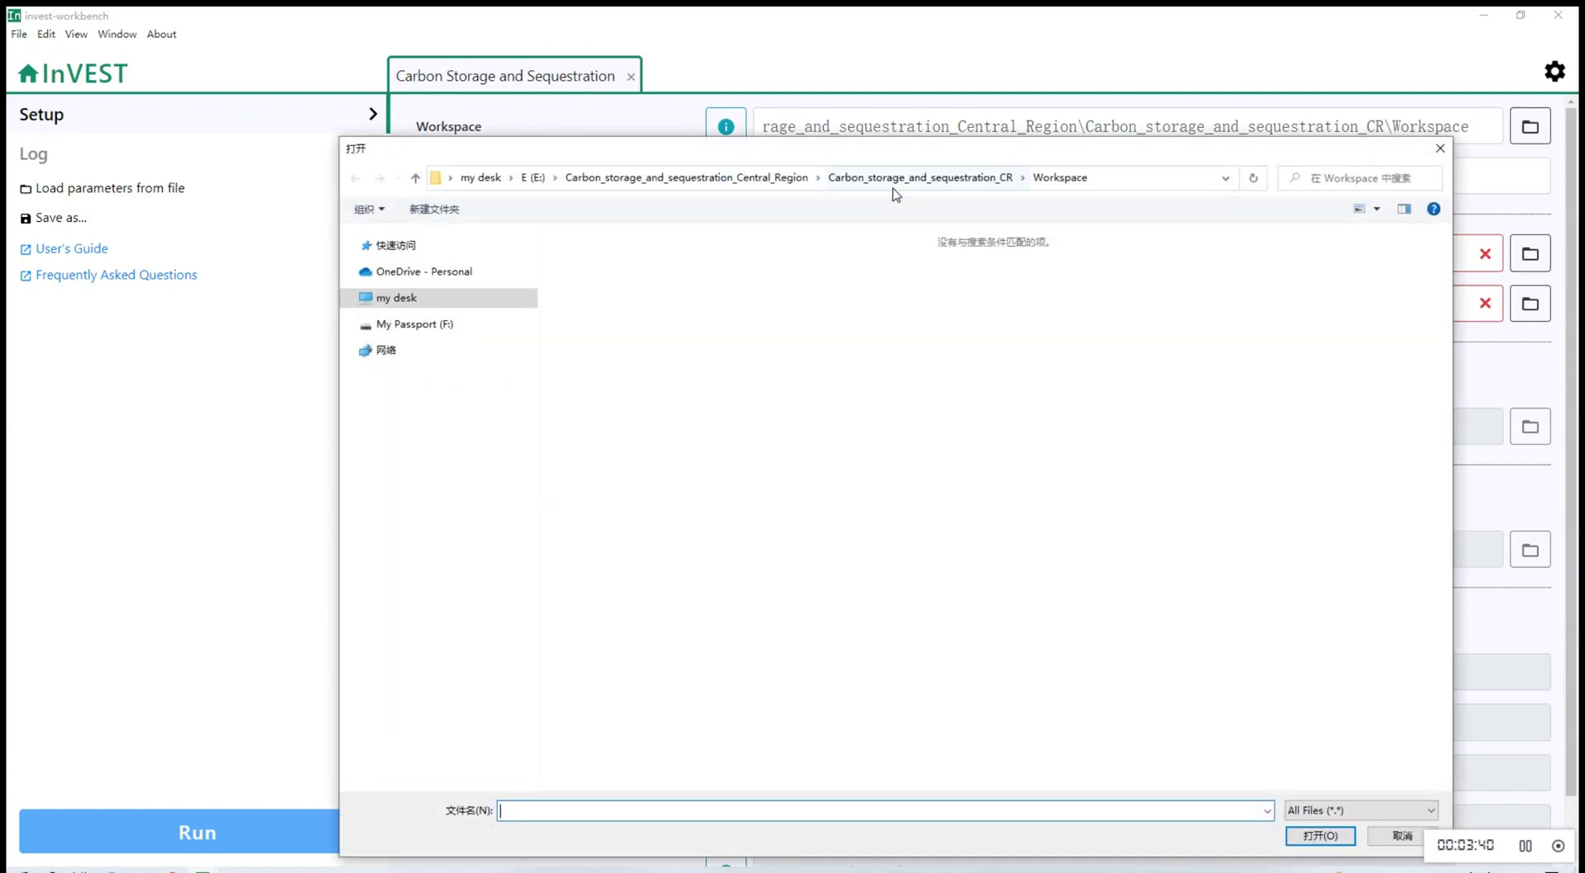
click(897, 182)
double_click(647, 275)
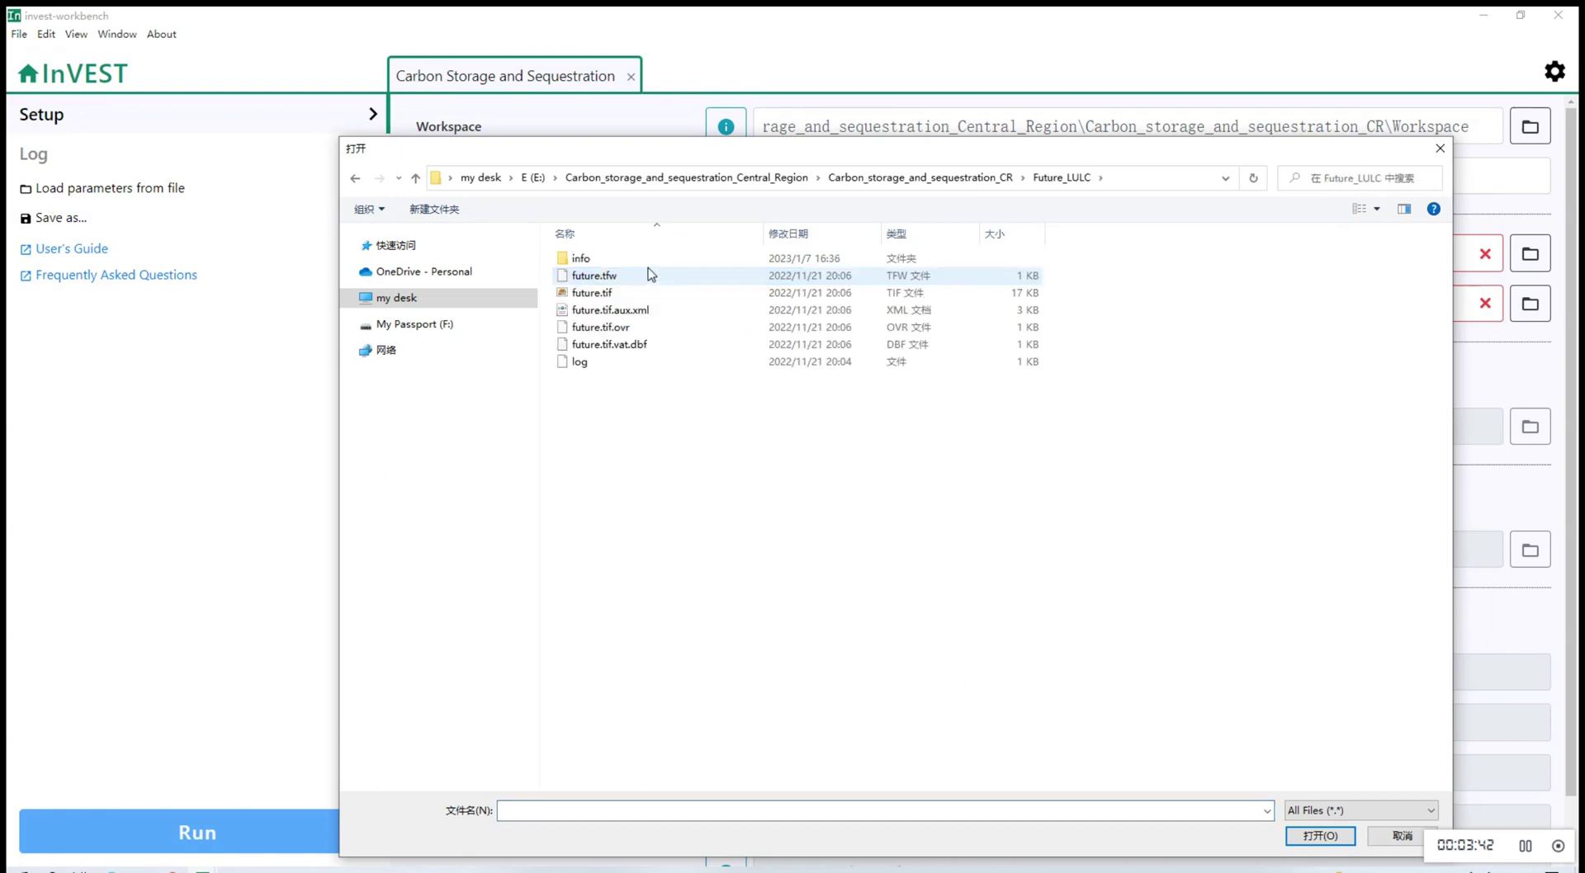
click(899, 188)
double_click(658, 259)
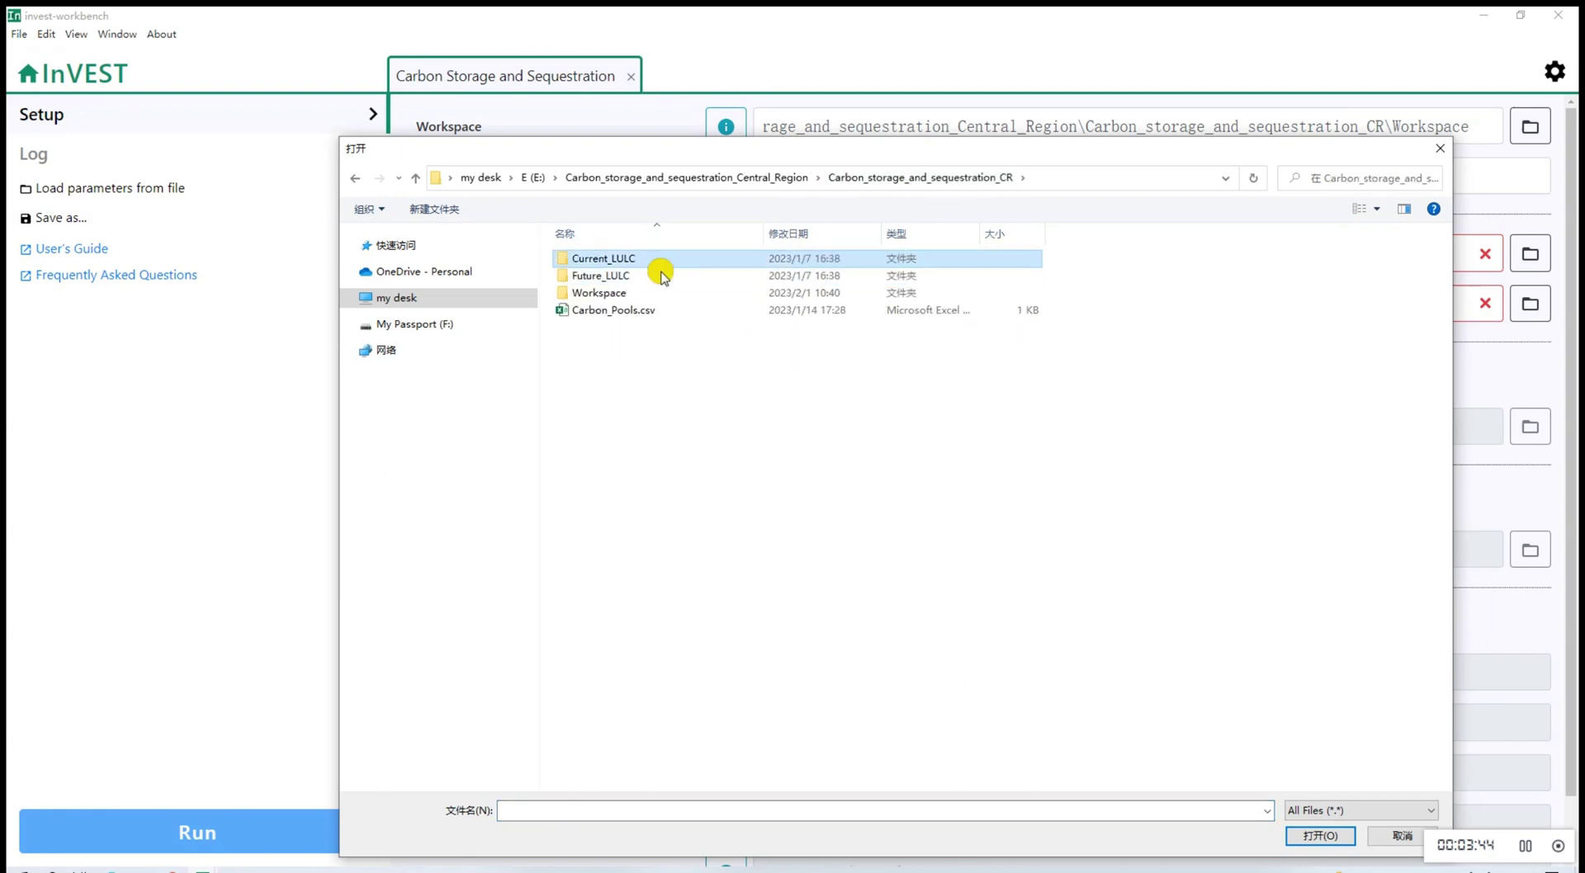
click(625, 295)
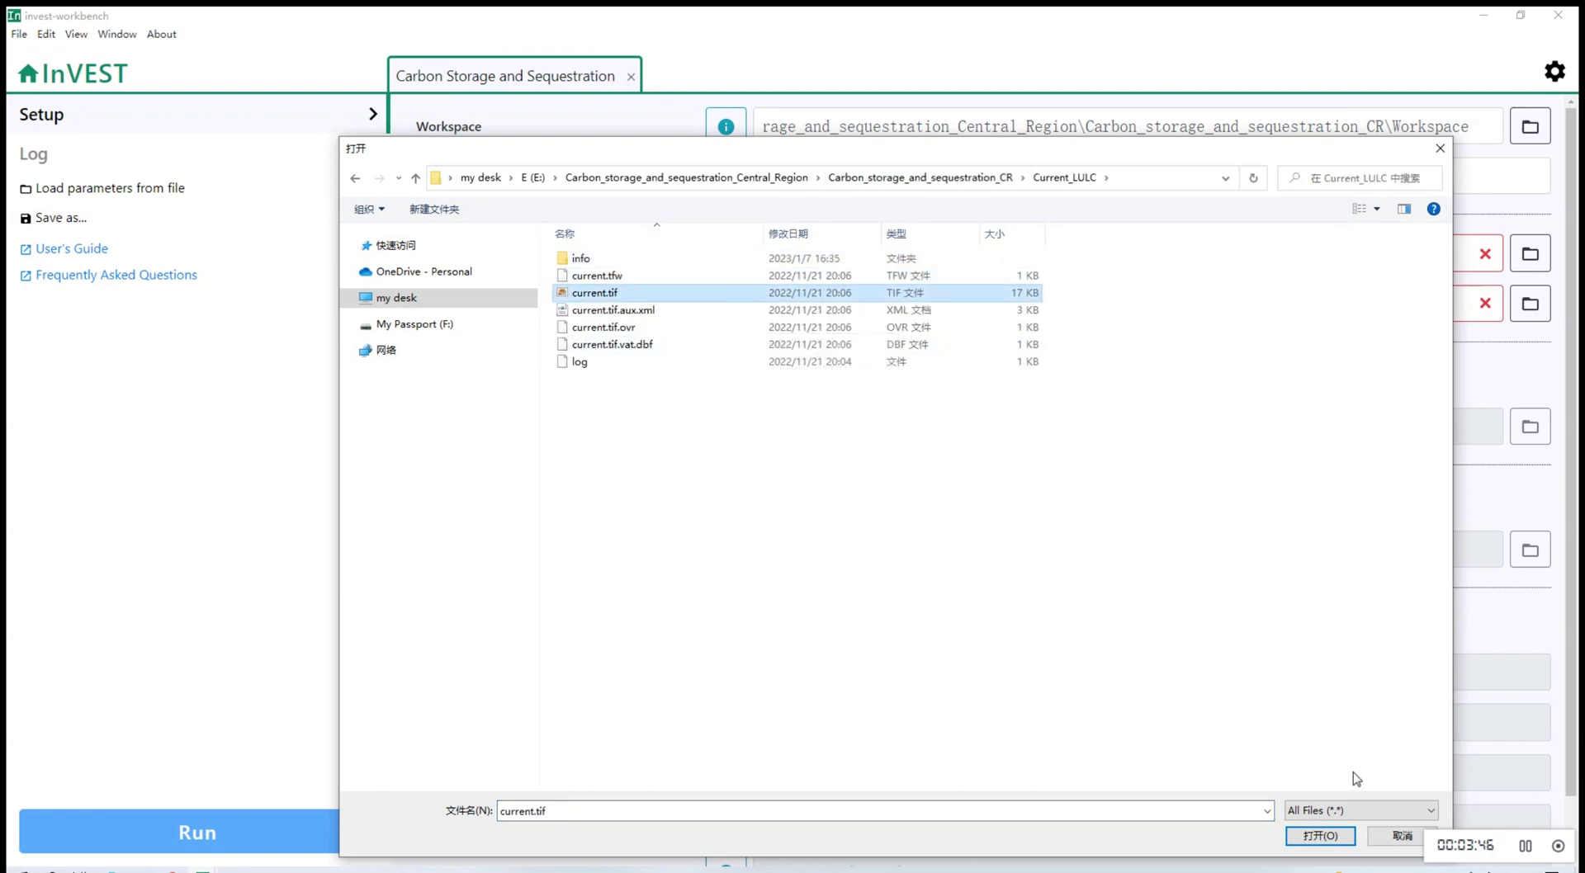
click(1354, 848)
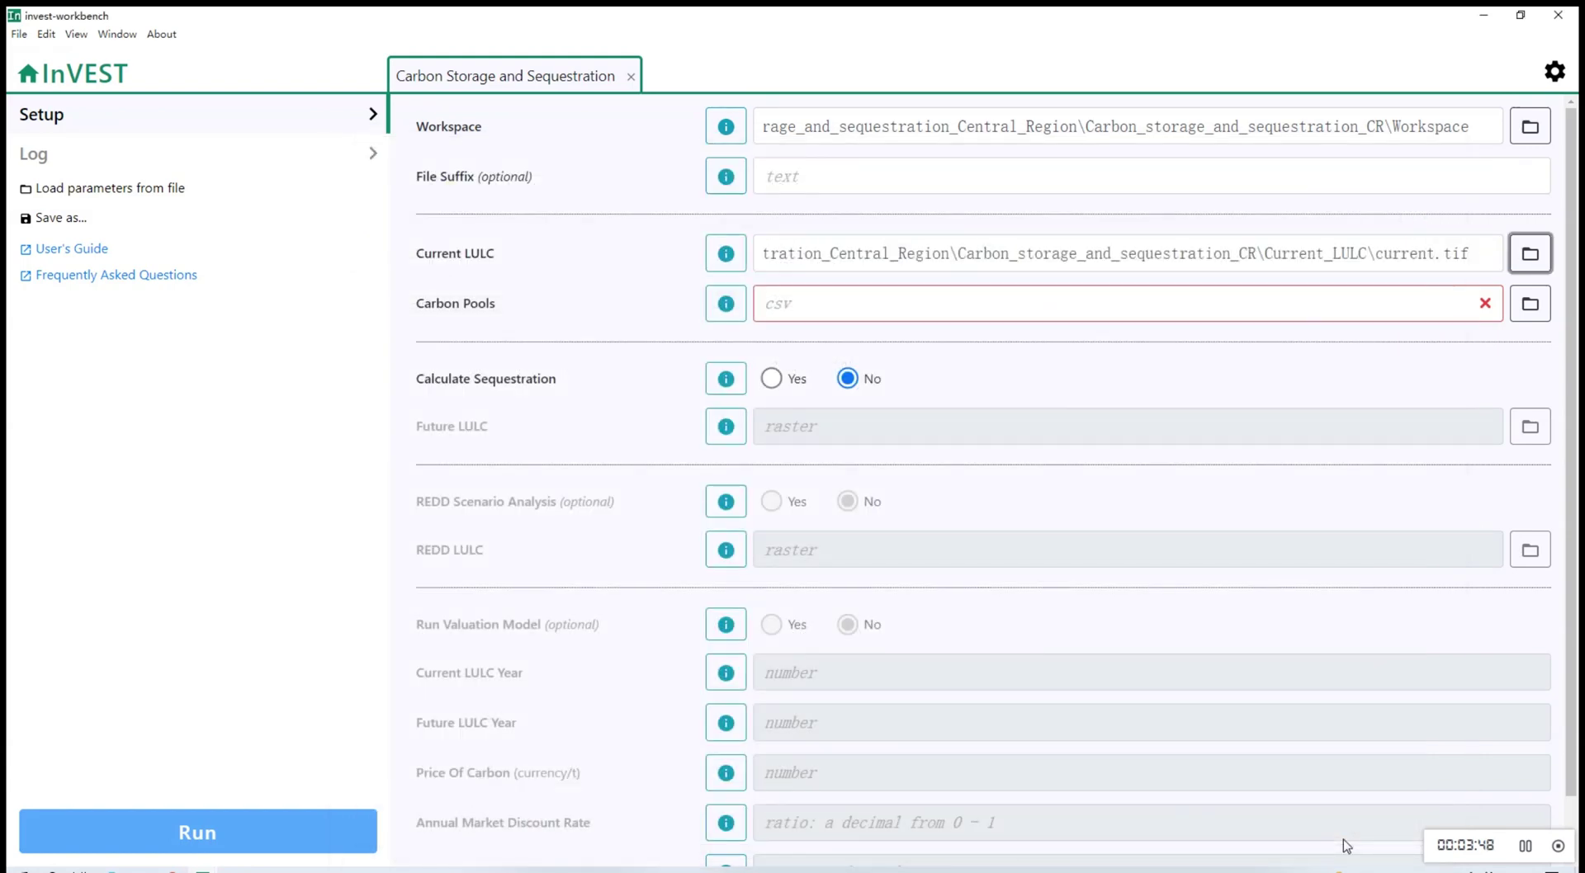
Set Carbon Pools to Carbon_Pools.csv from the project folder.
click(1530, 303)
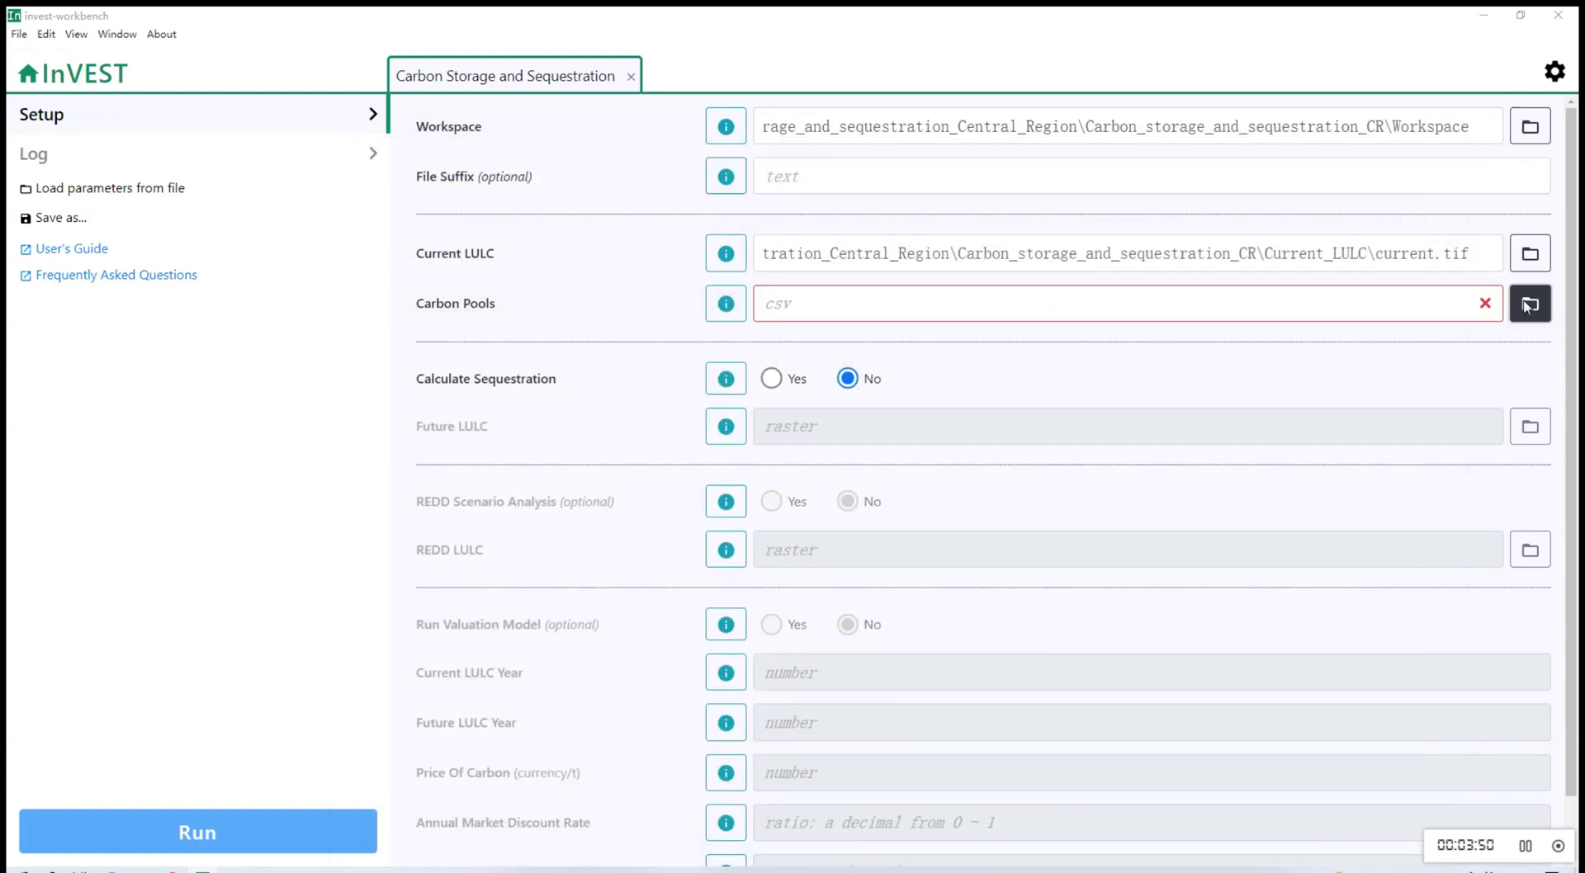
click(920, 178)
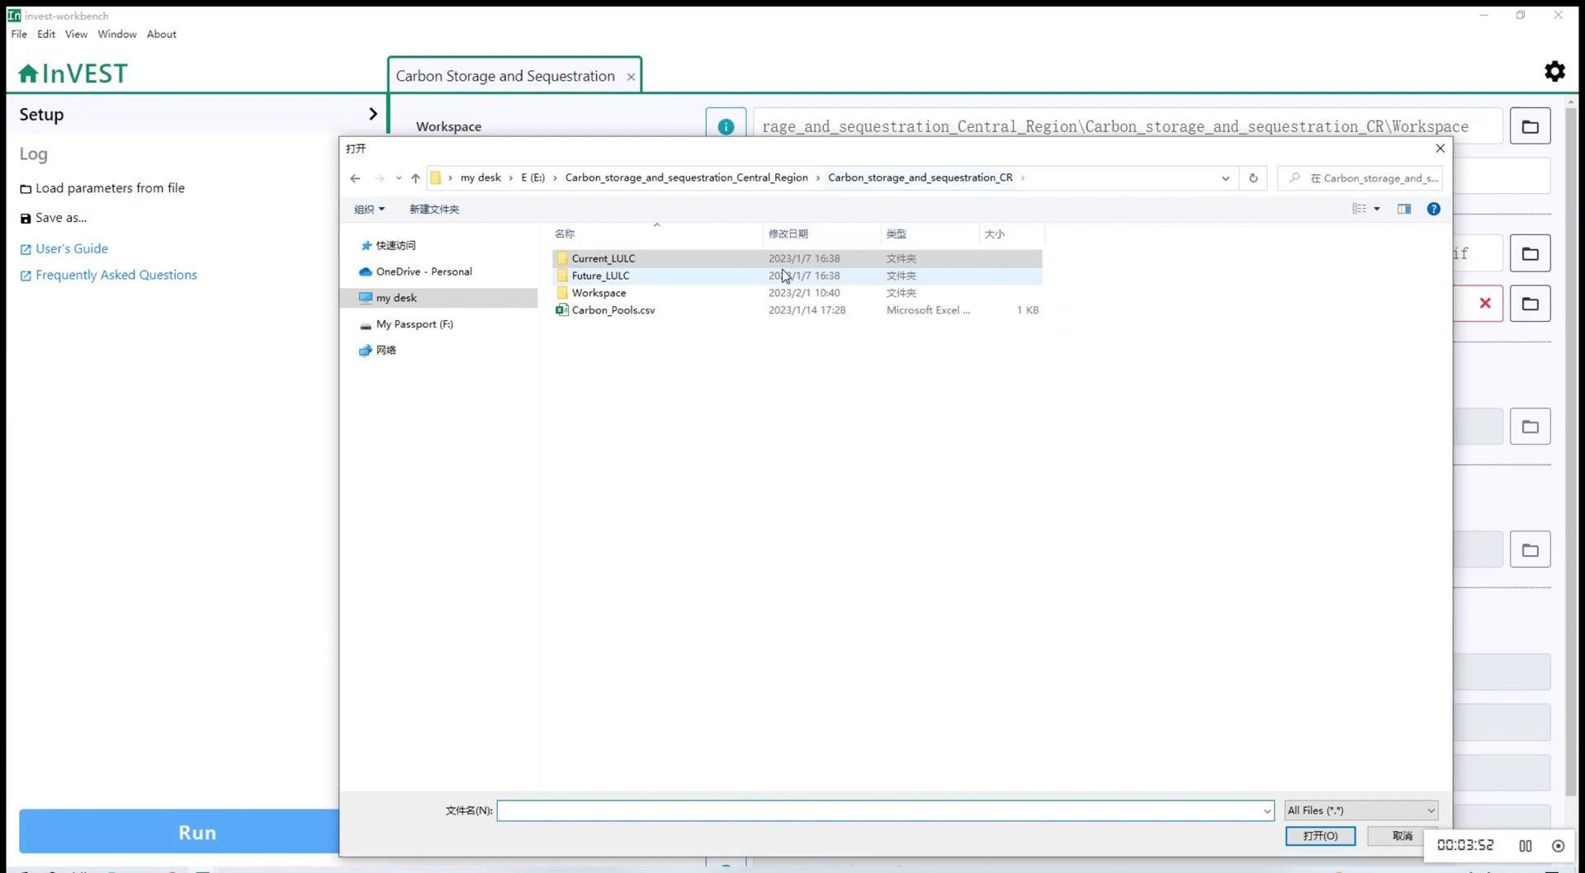
click(634, 317)
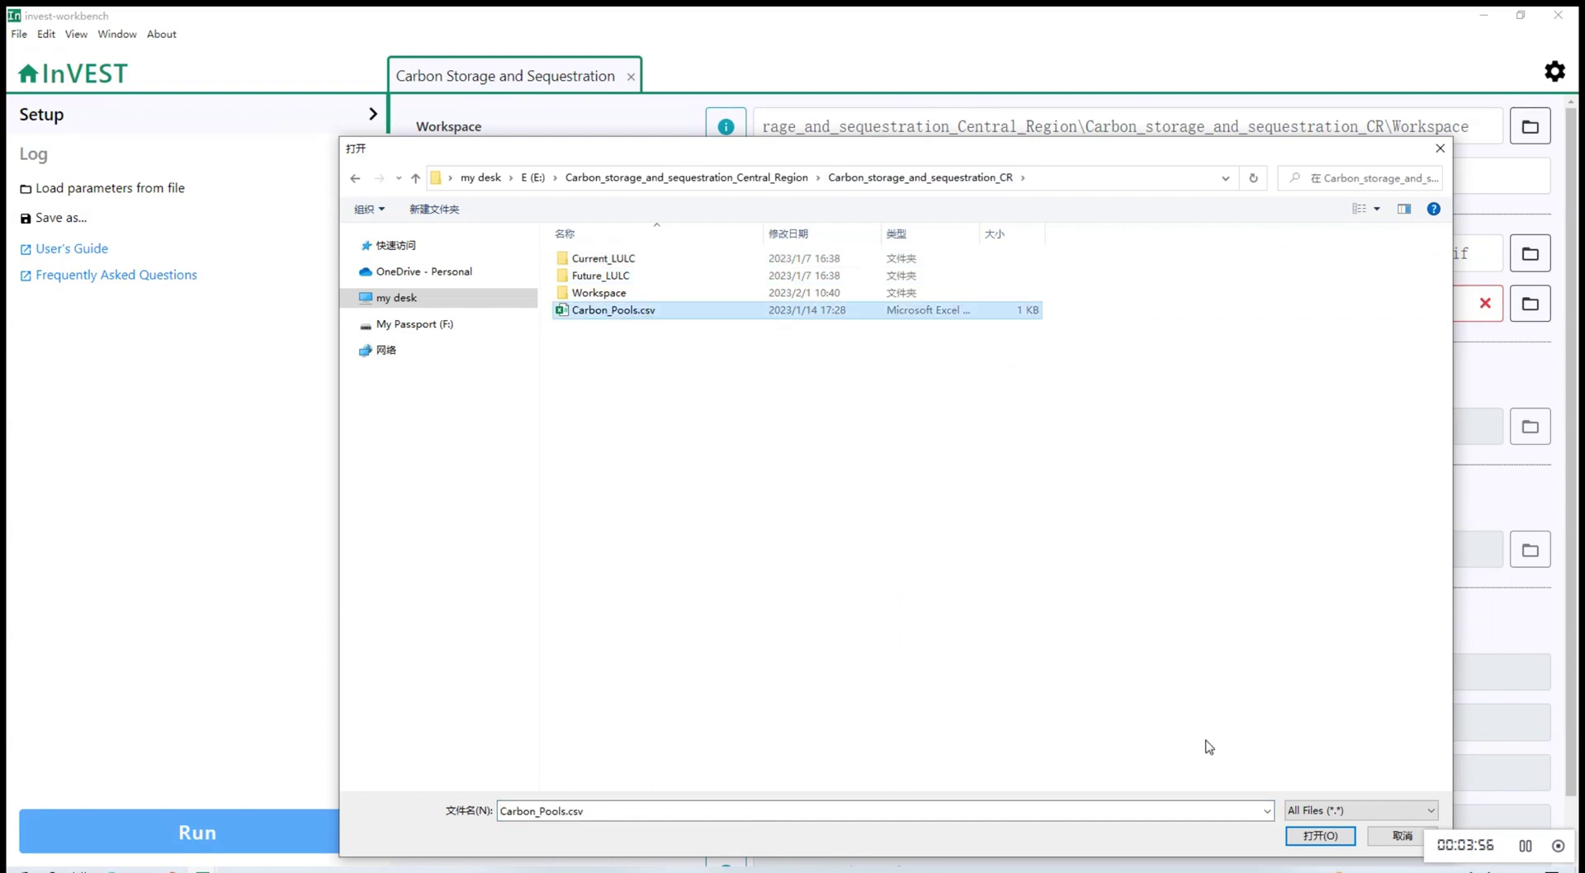
click(1313, 841)
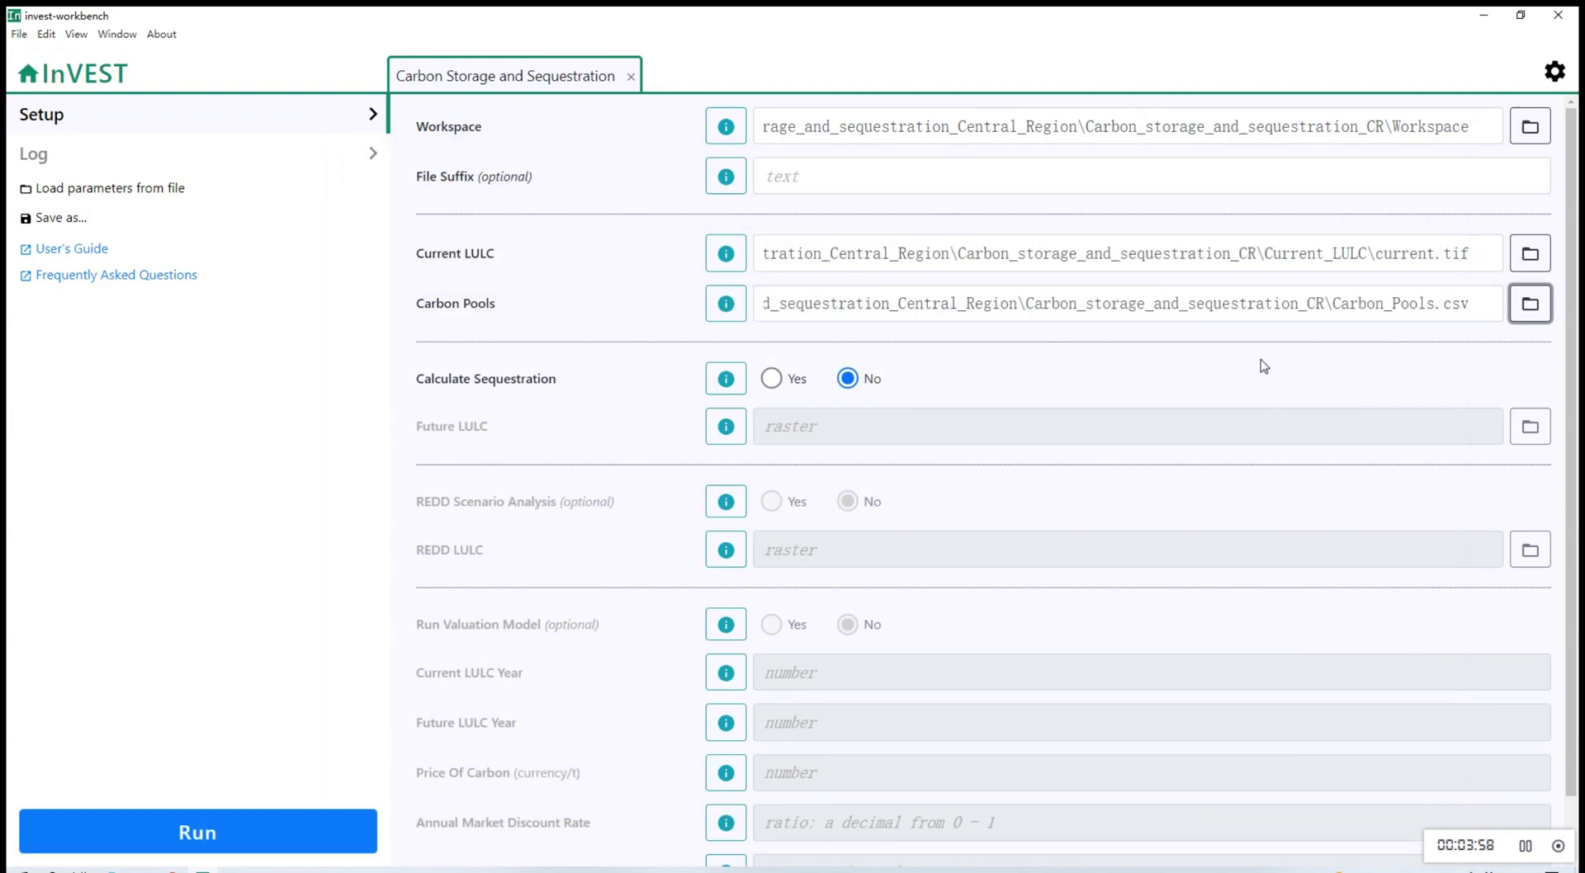
Choose Yes for Calculate Sequestration, enabling the Future LULC input.
scroll(1143, 433, down, 1)
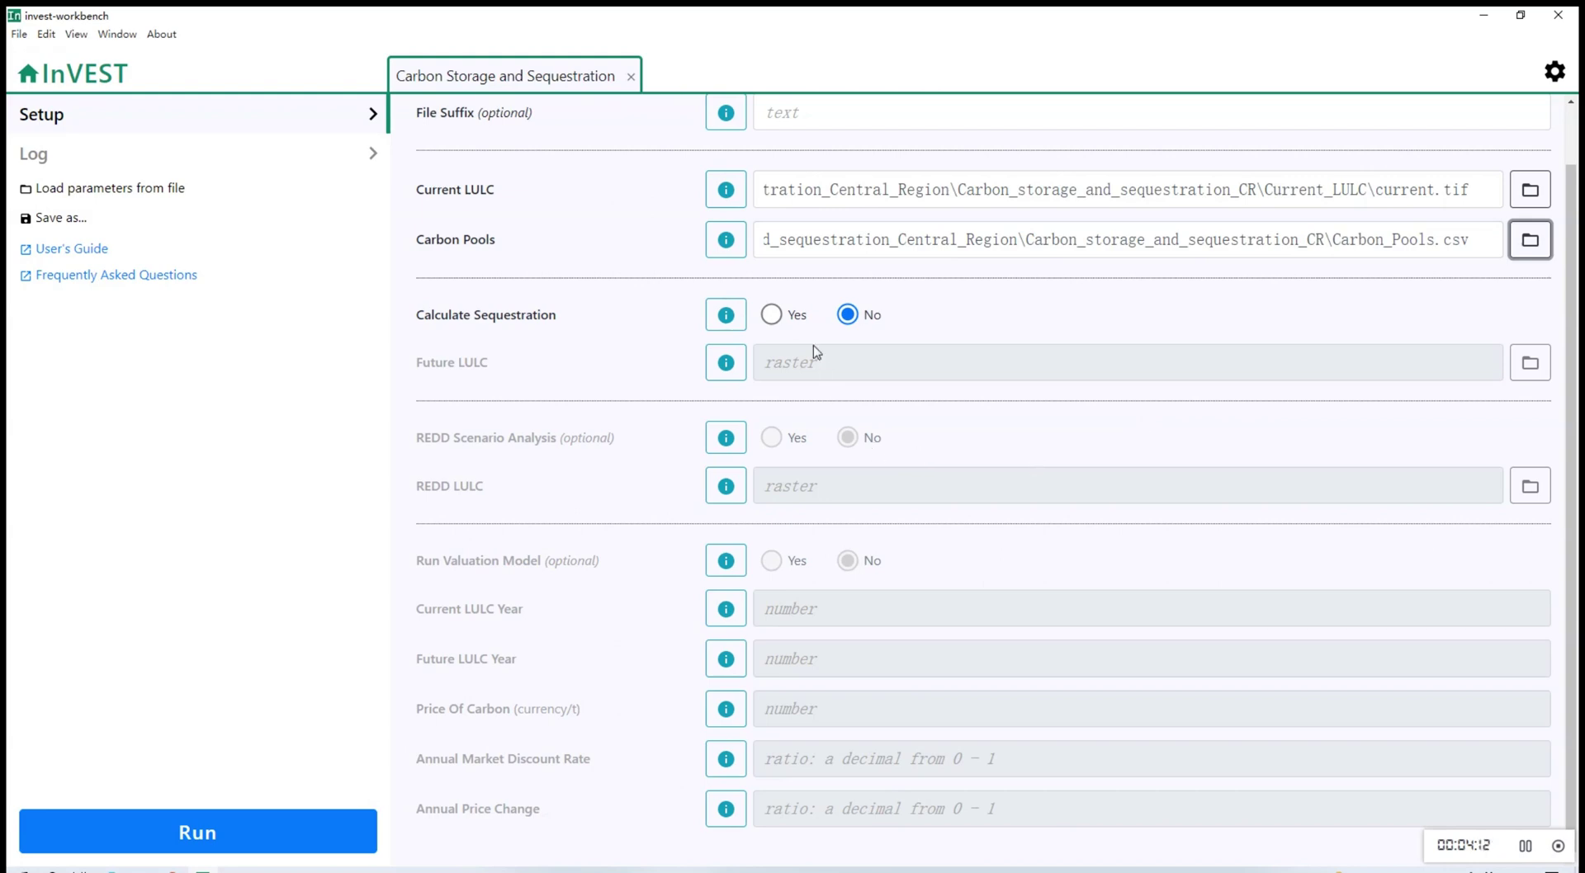
click(776, 316)
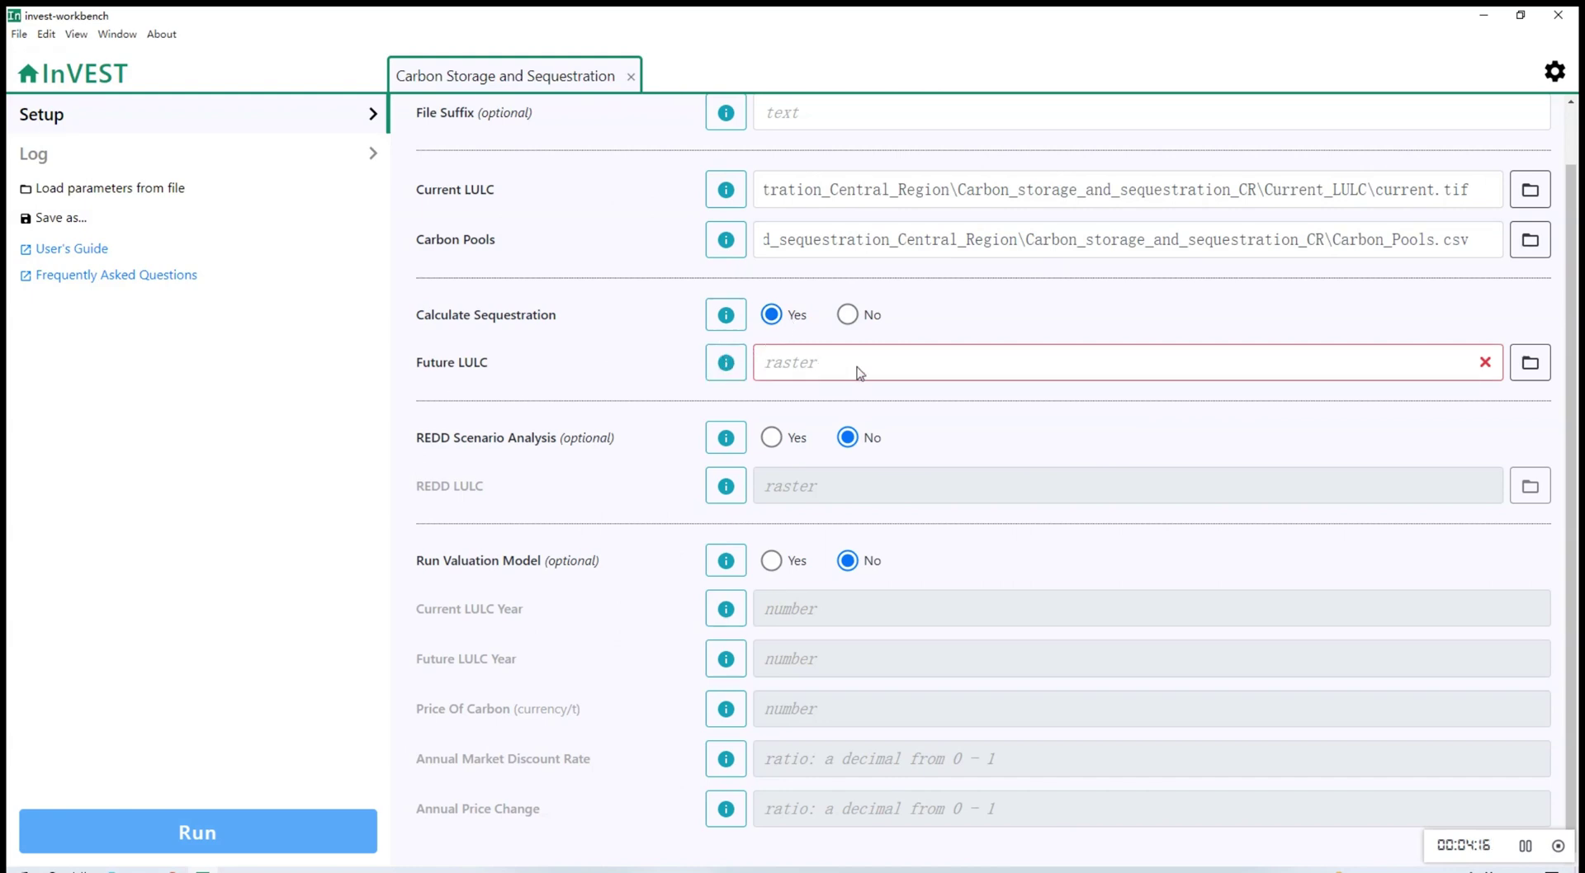
Select future.tif inside the Future_LULC folder as the Future LULC raster.
click(1530, 362)
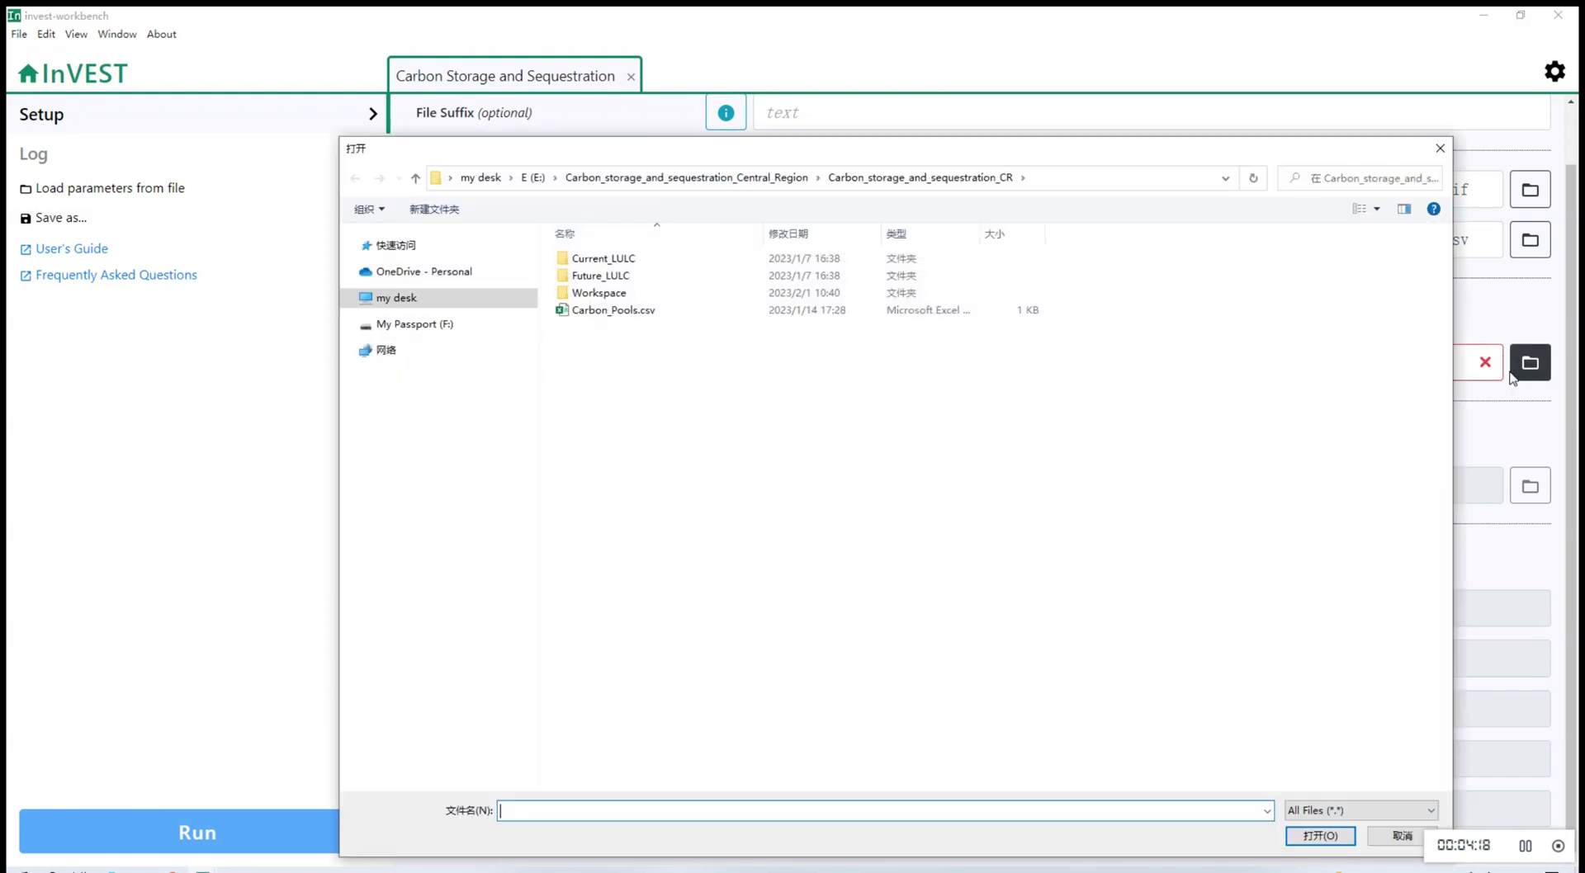
double_click(607, 275)
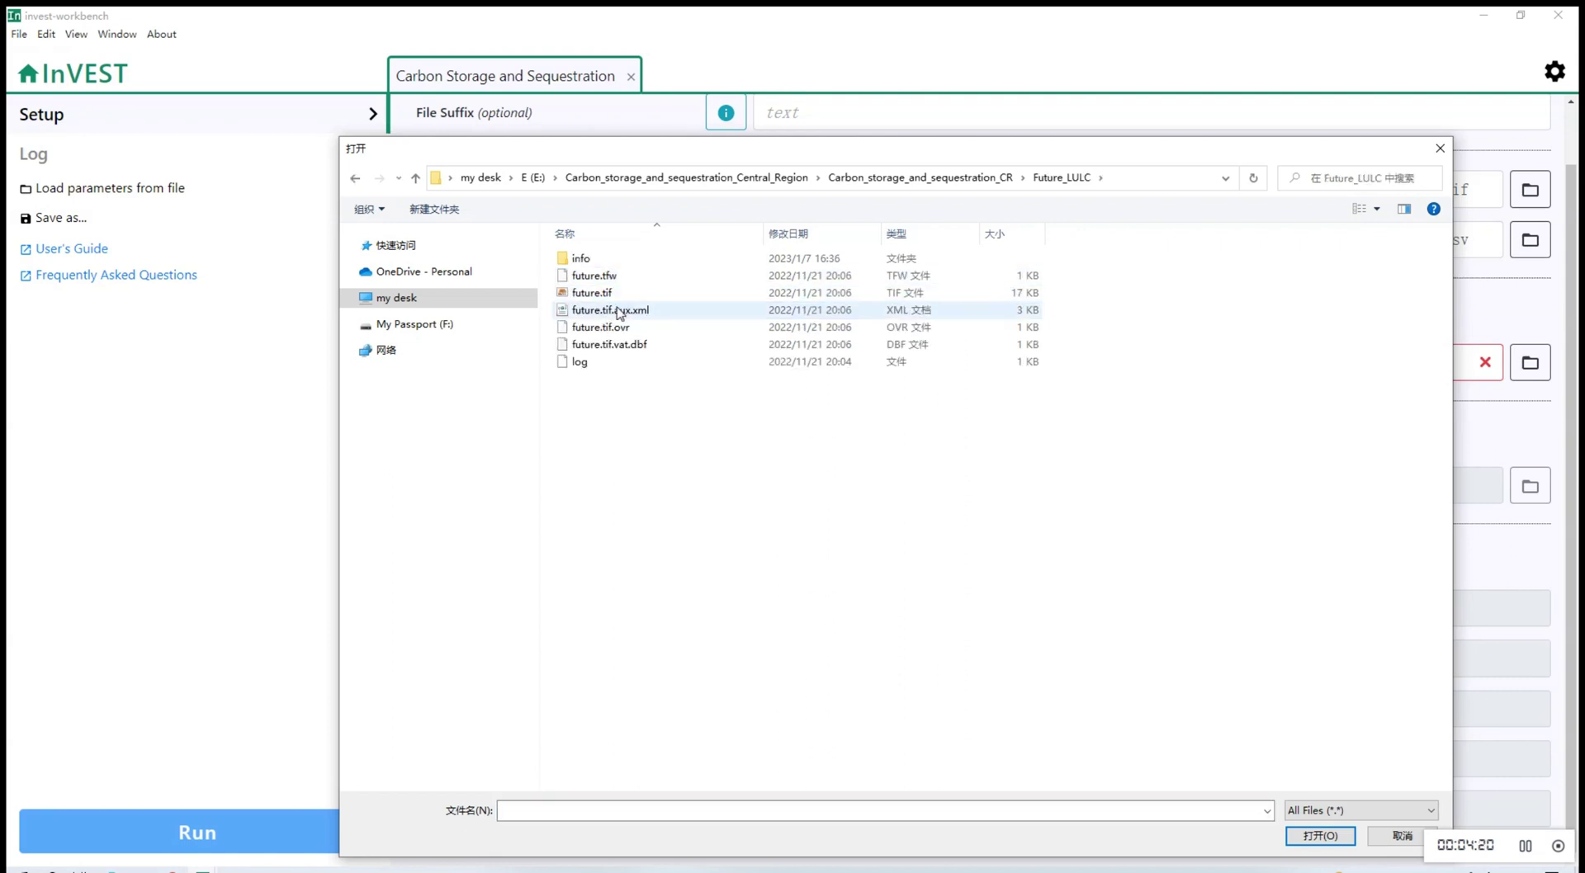
click(599, 294)
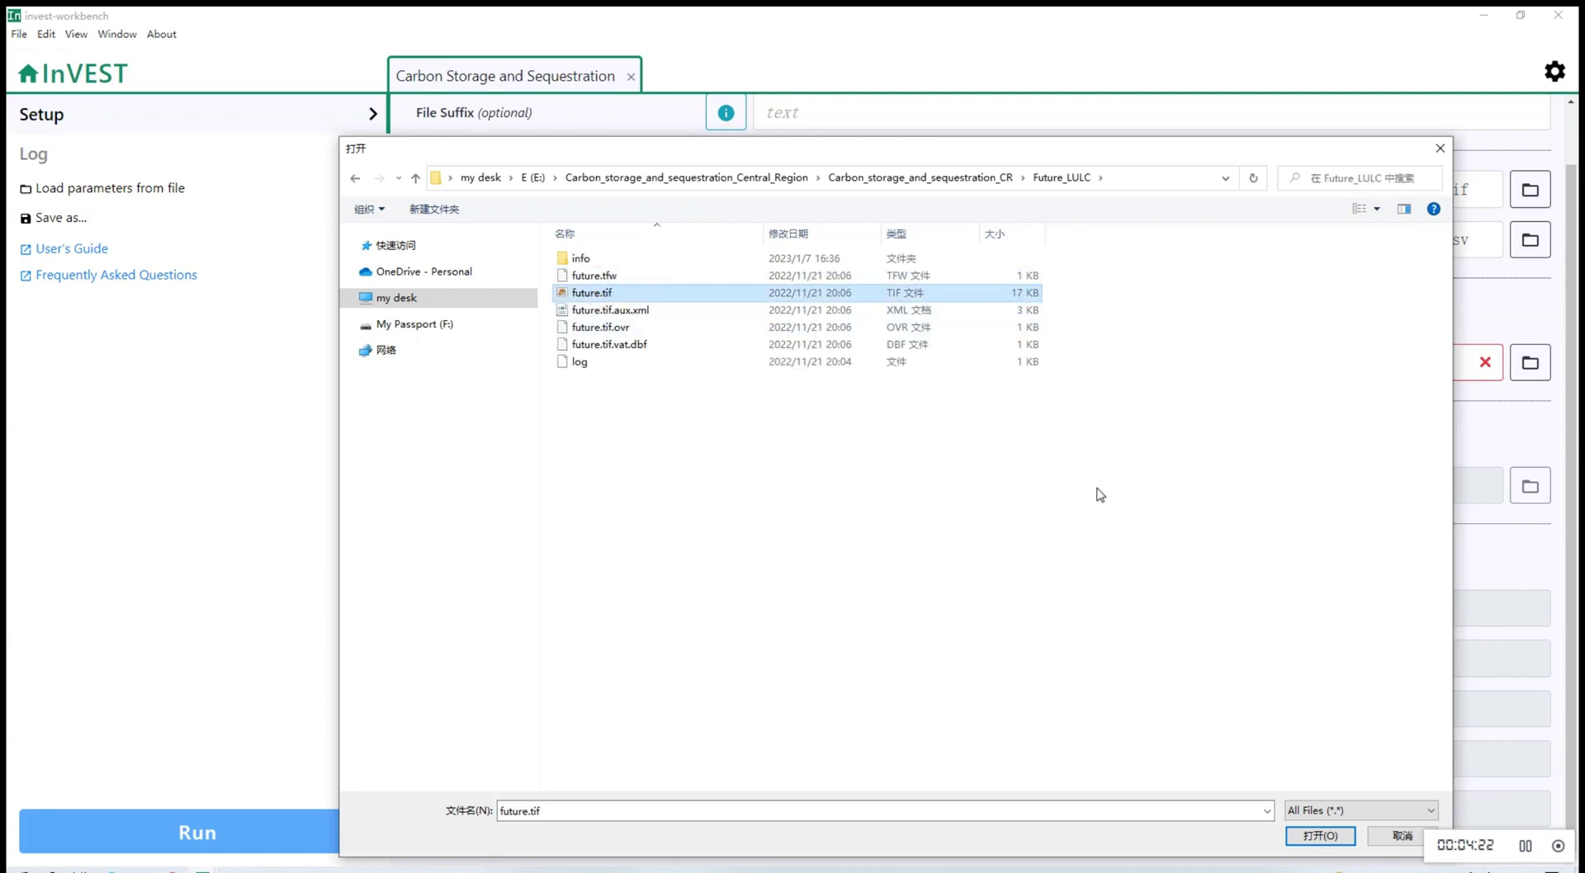
click(1320, 836)
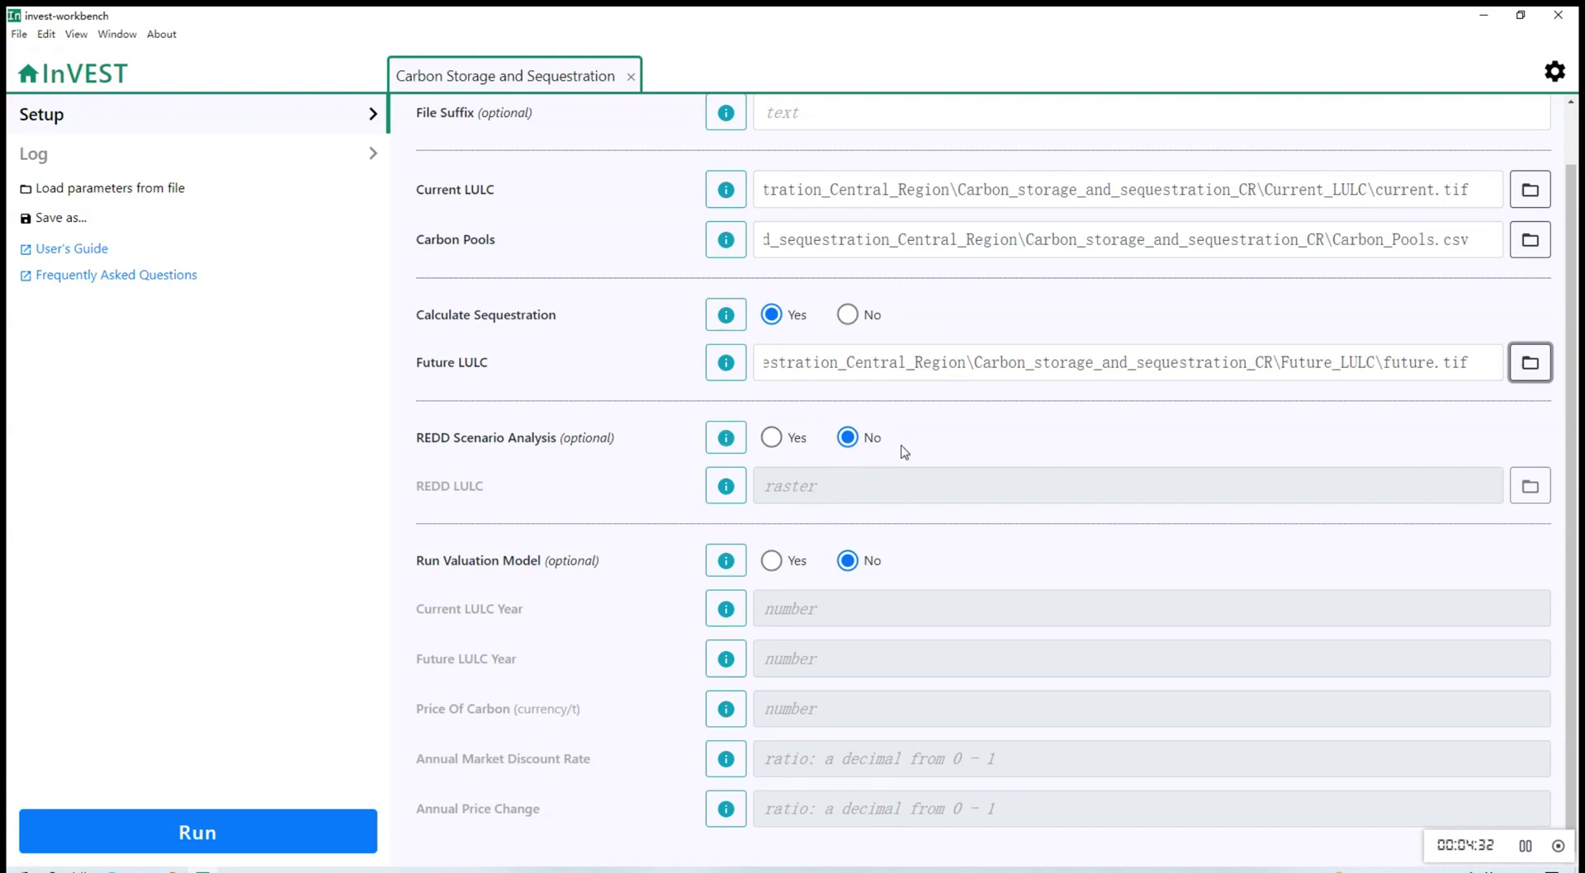
Turn on valuation with current year 2020, future year 2050 and carbon price 100.
click(771, 560)
click(804, 612)
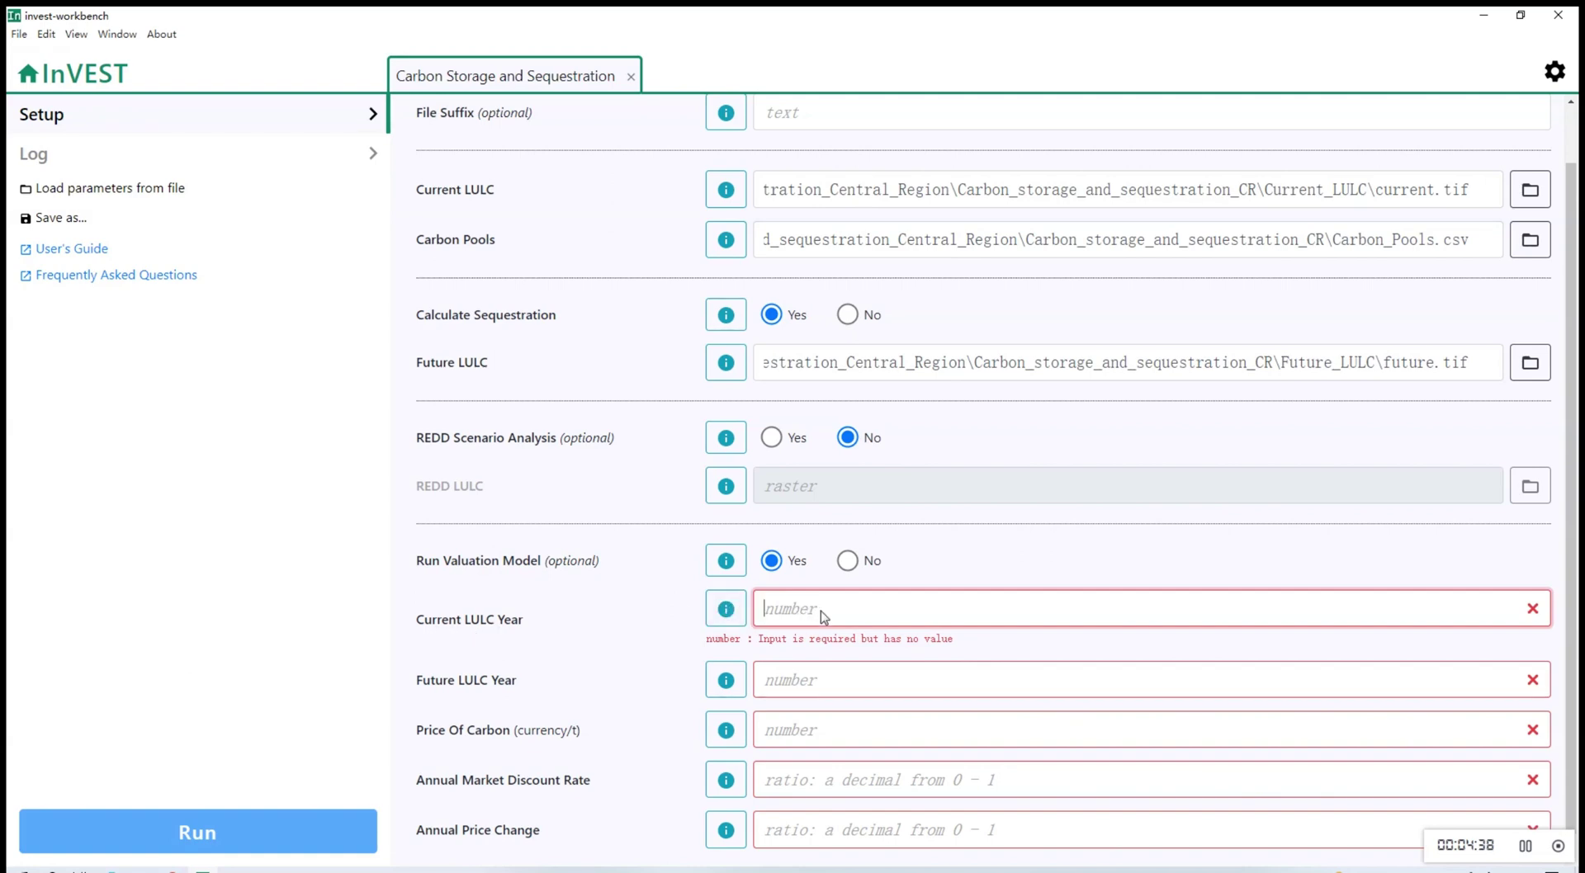
text(2020)
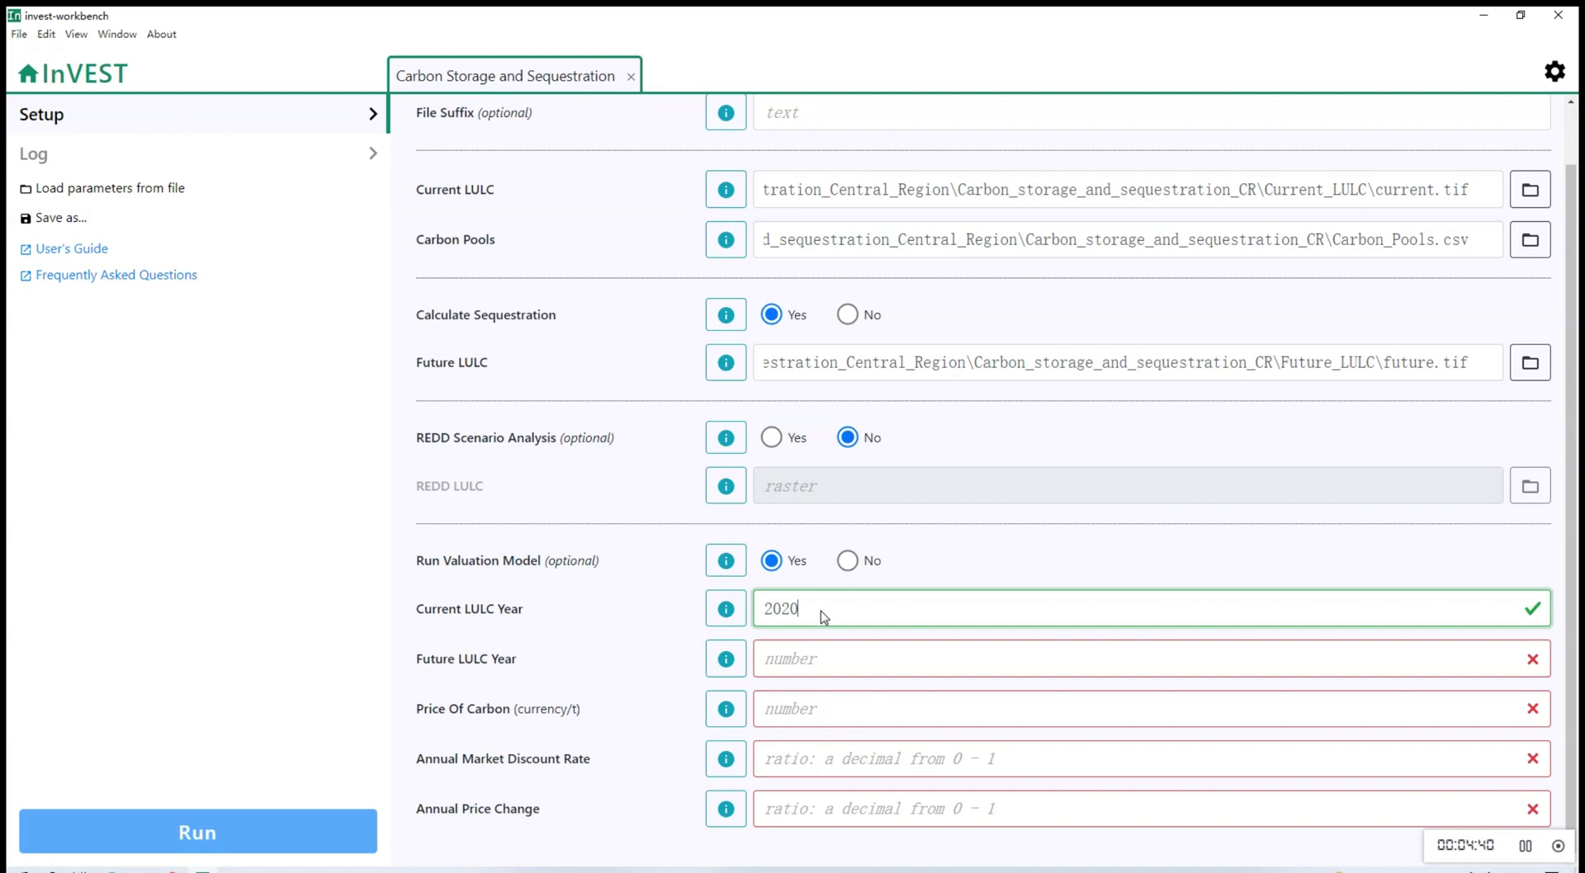
click(836, 661)
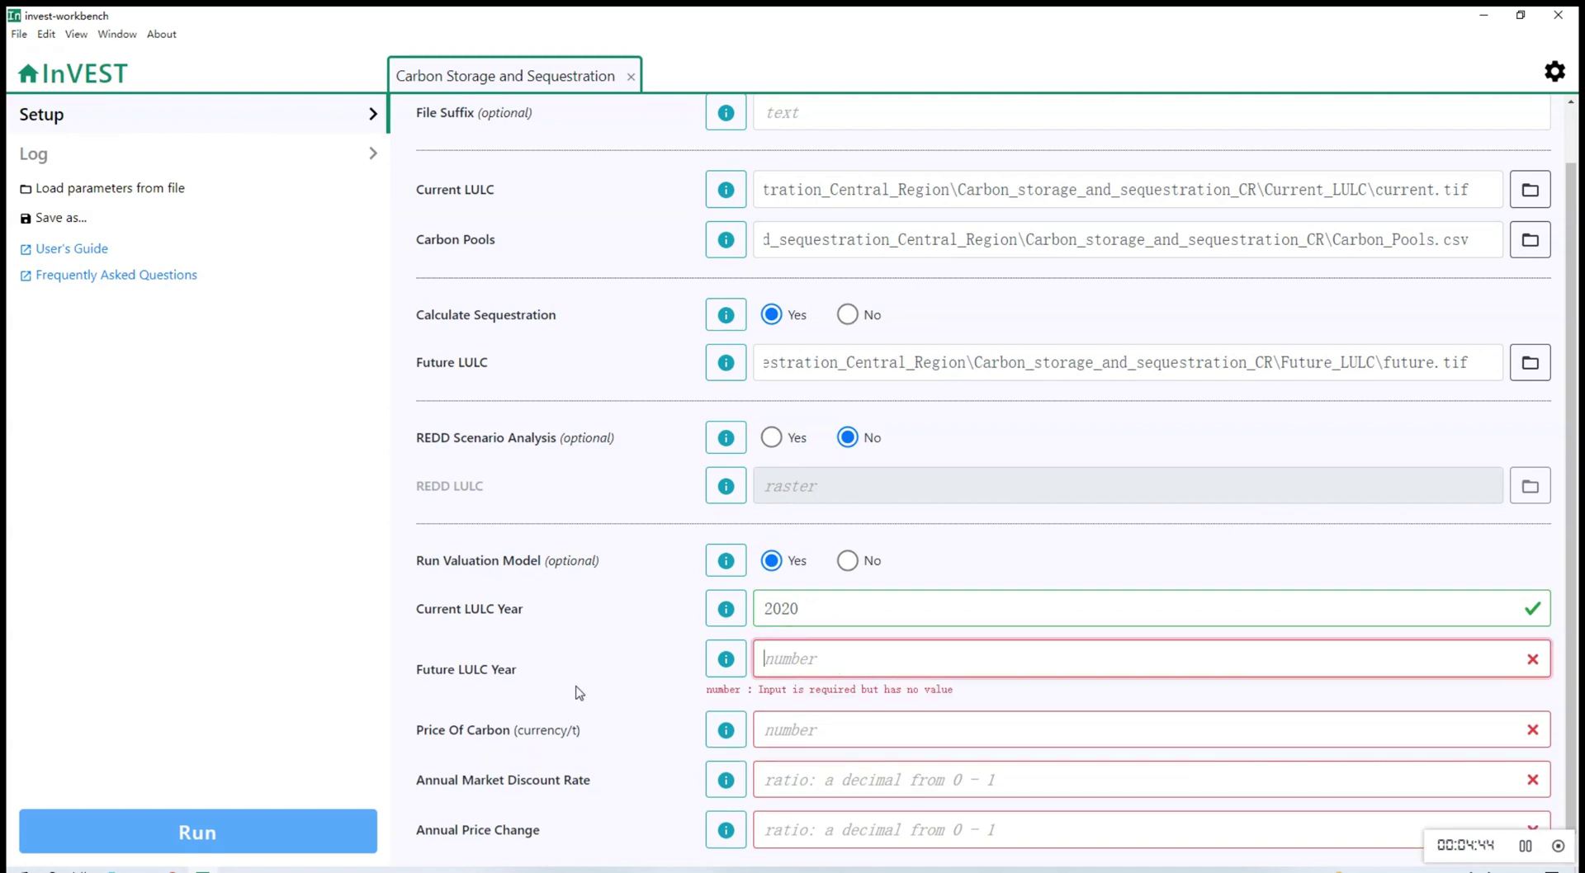
text(2050)
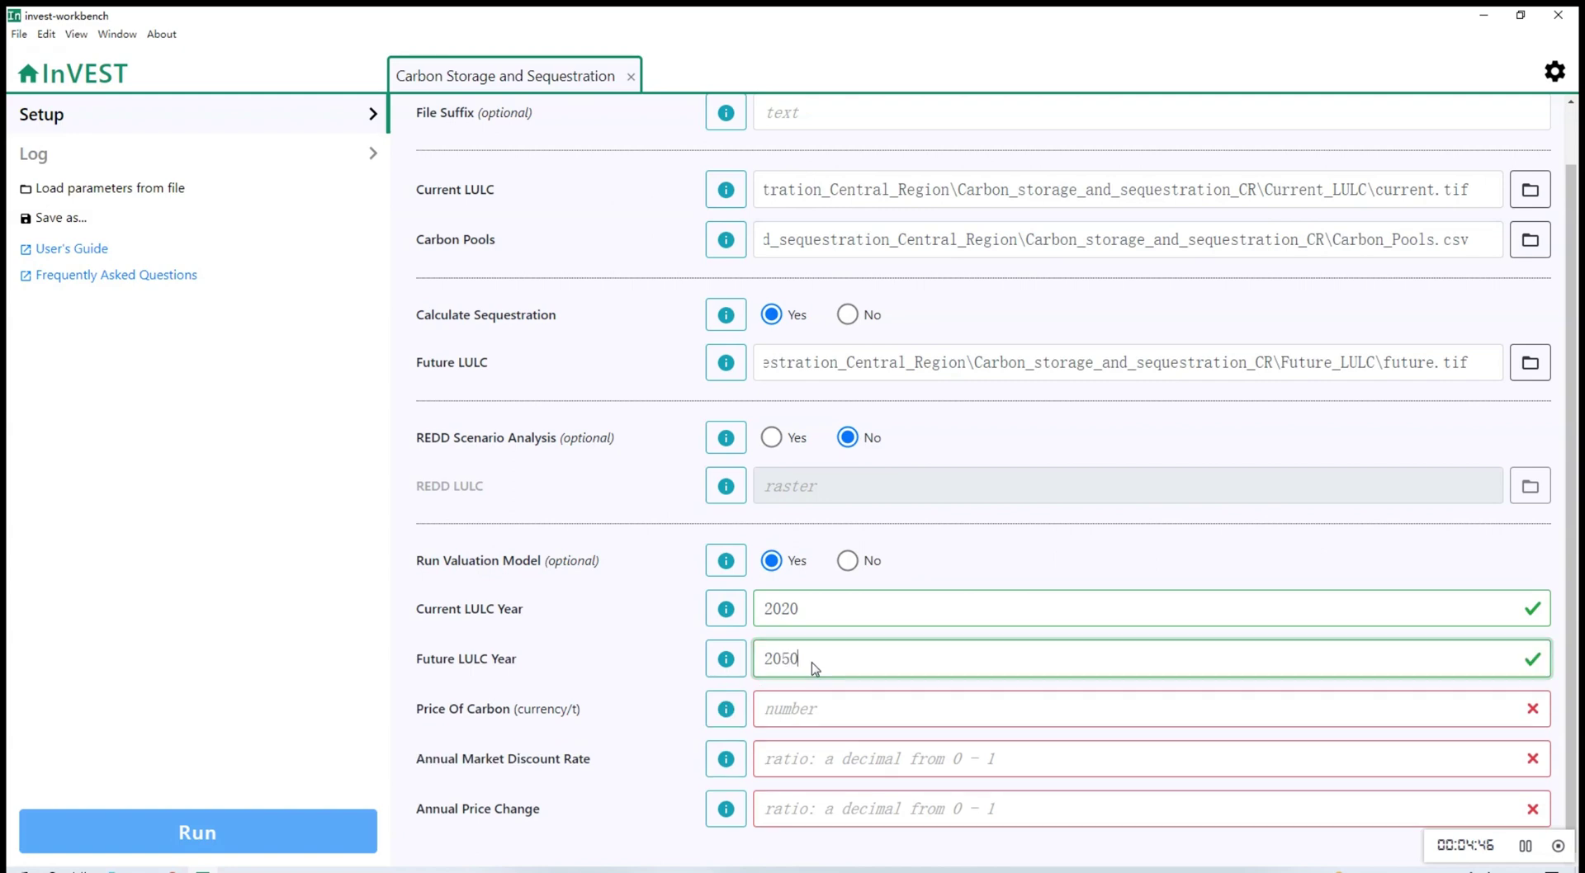
click(792, 711)
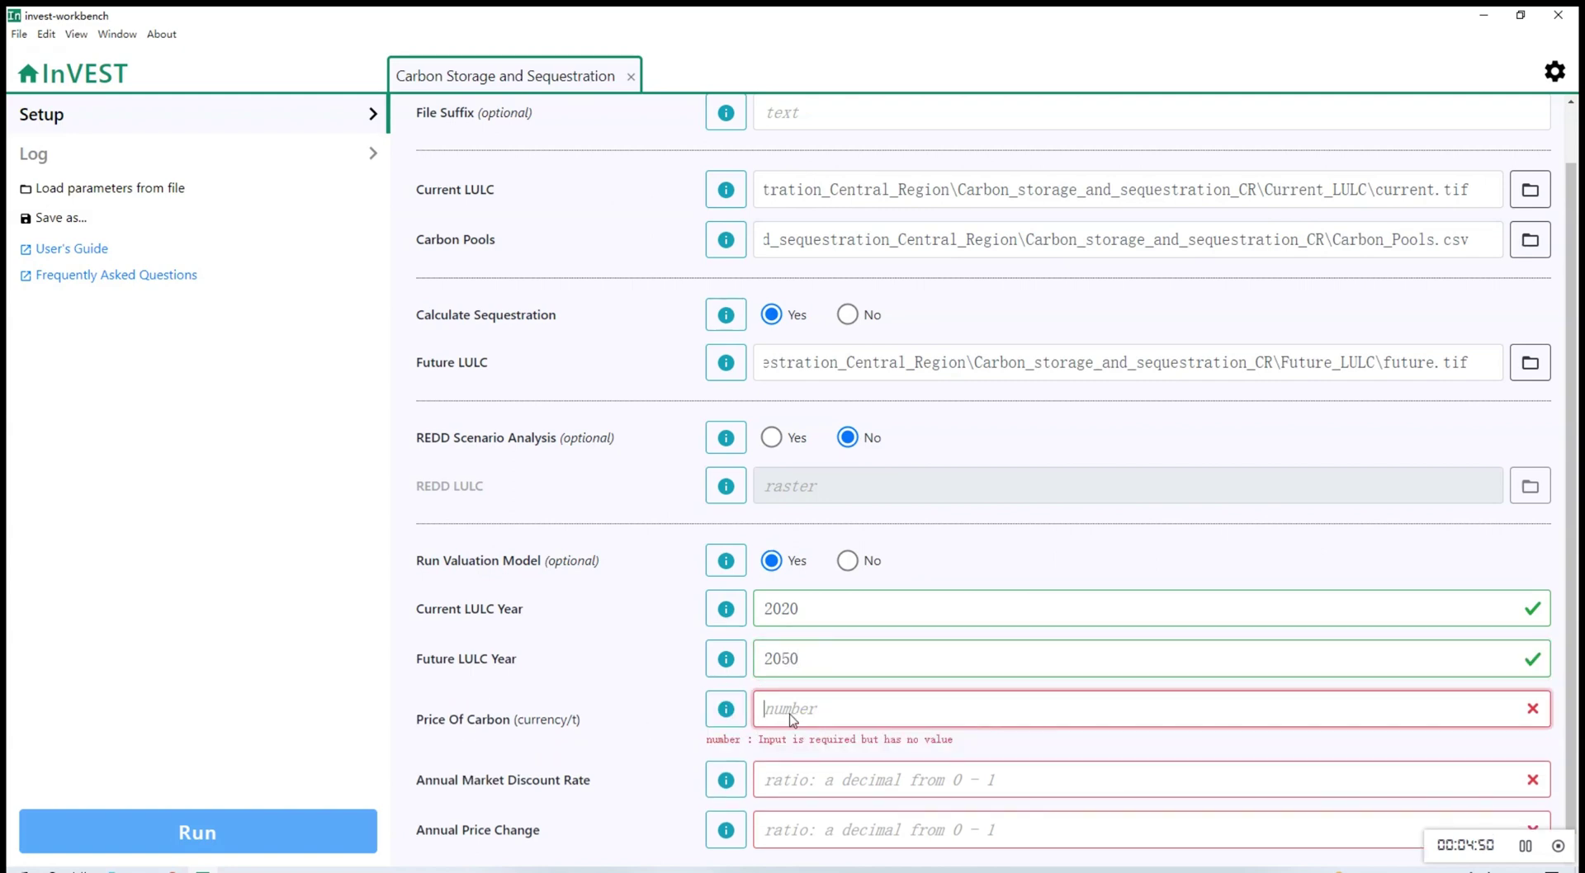
text(100)
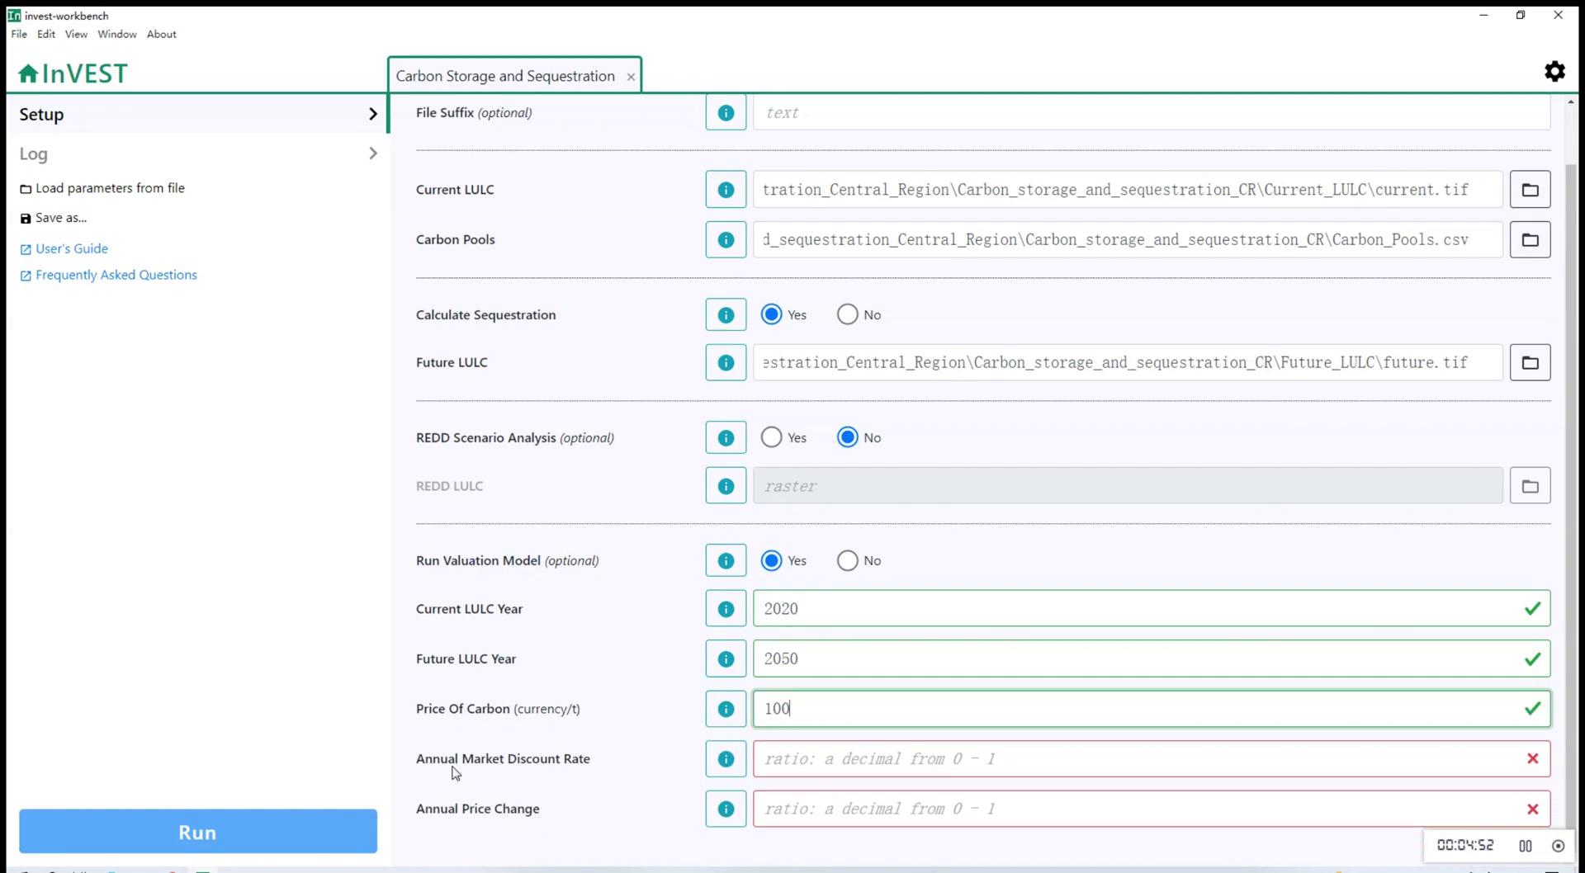
Set discount rate 0.07 and annual price change 0.05, then run the model.
click(784, 766)
text(0.0)
text(7)
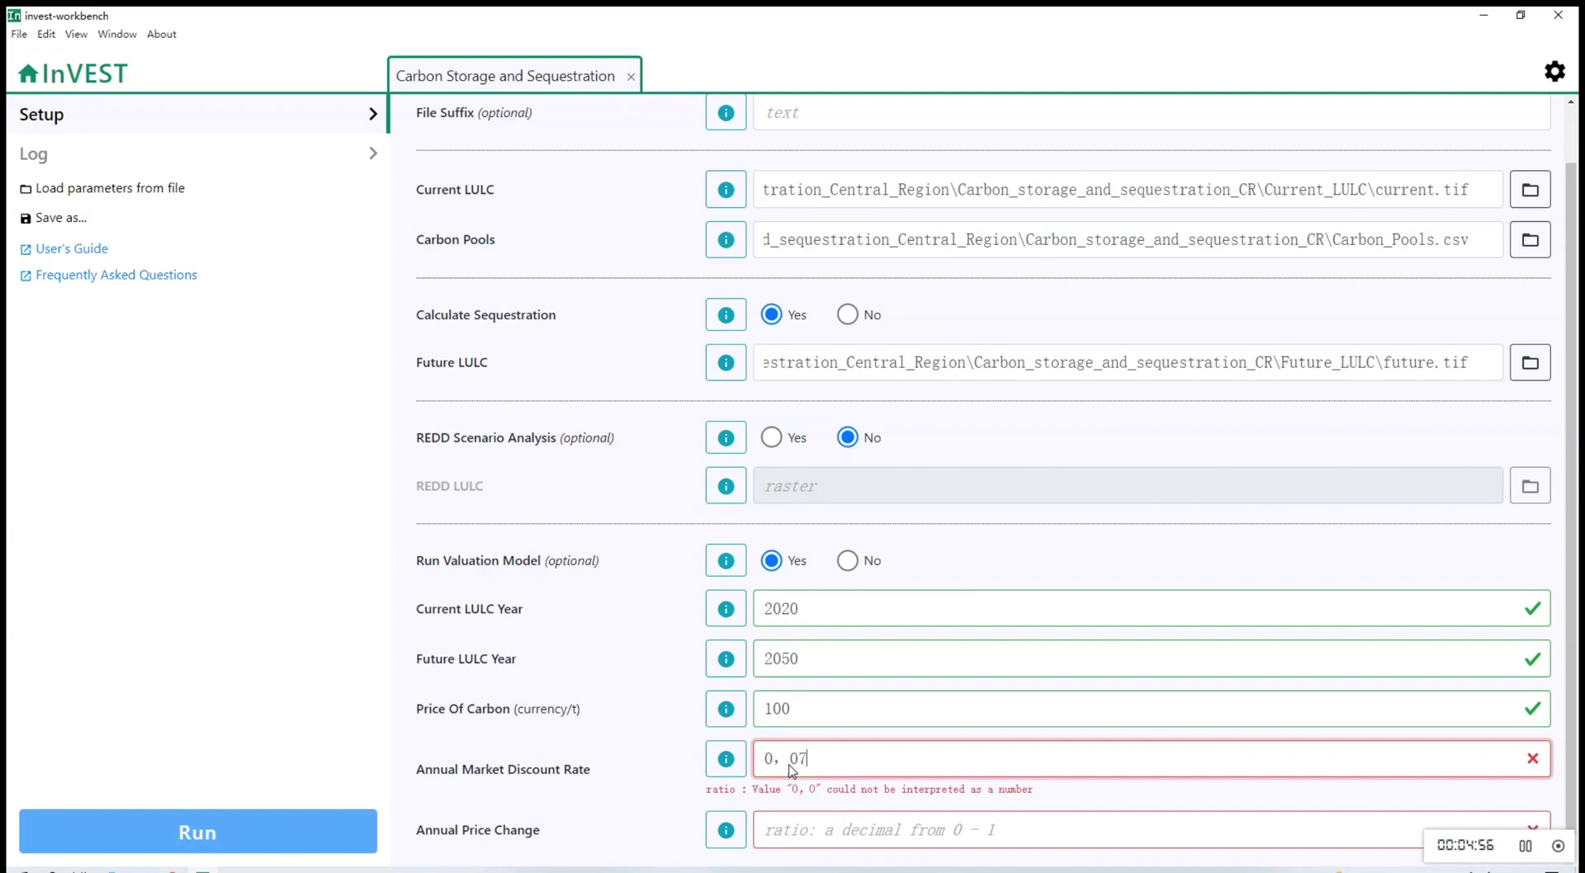
key(BackSpace)
text(.)
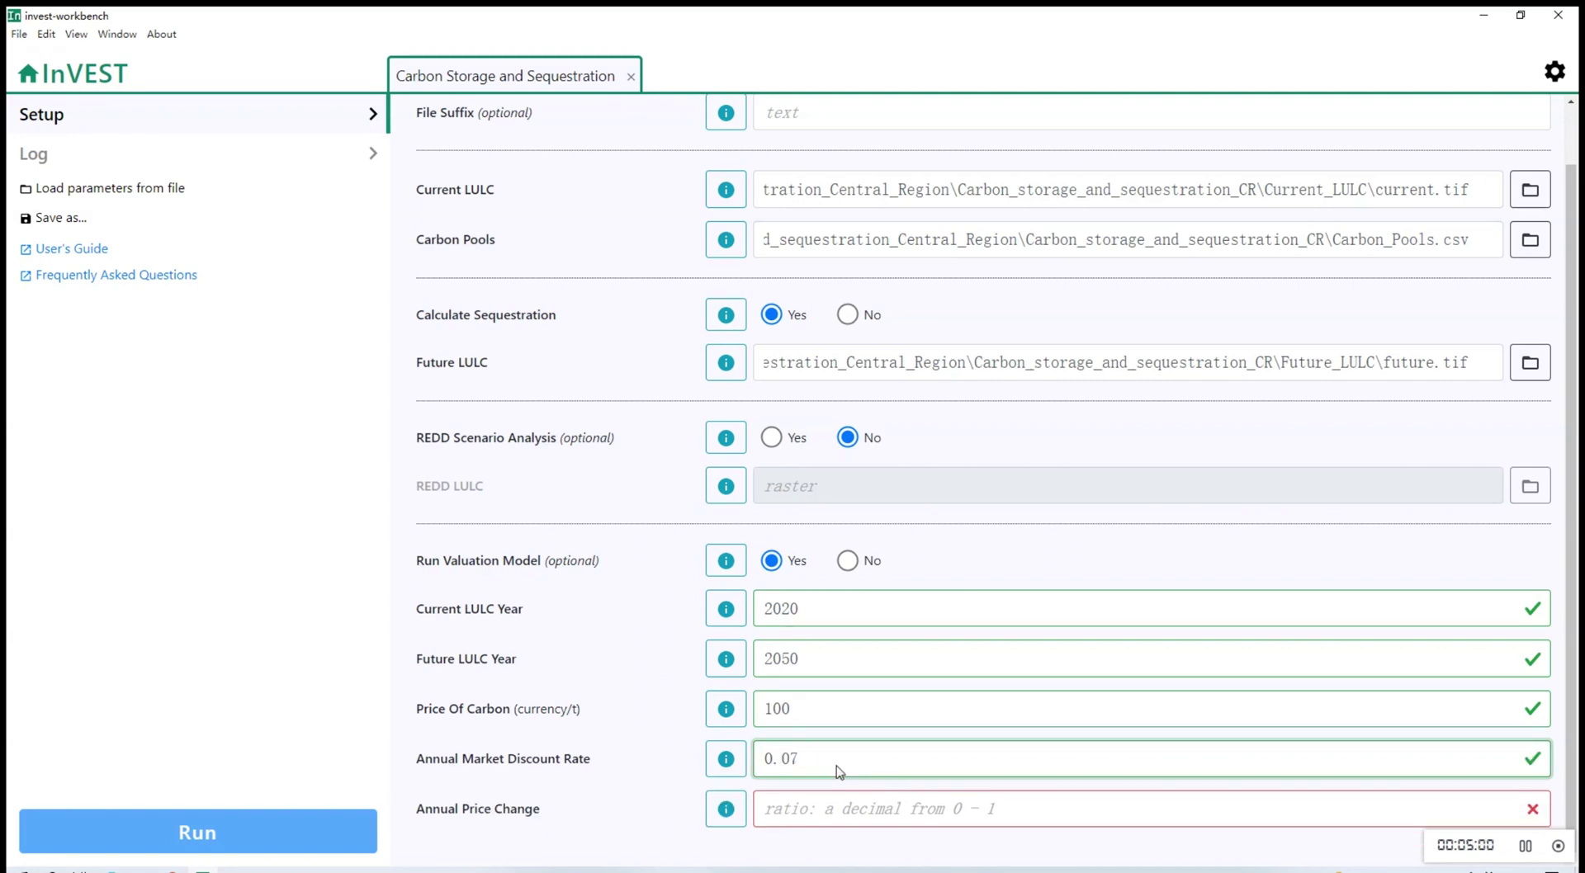
click(822, 807)
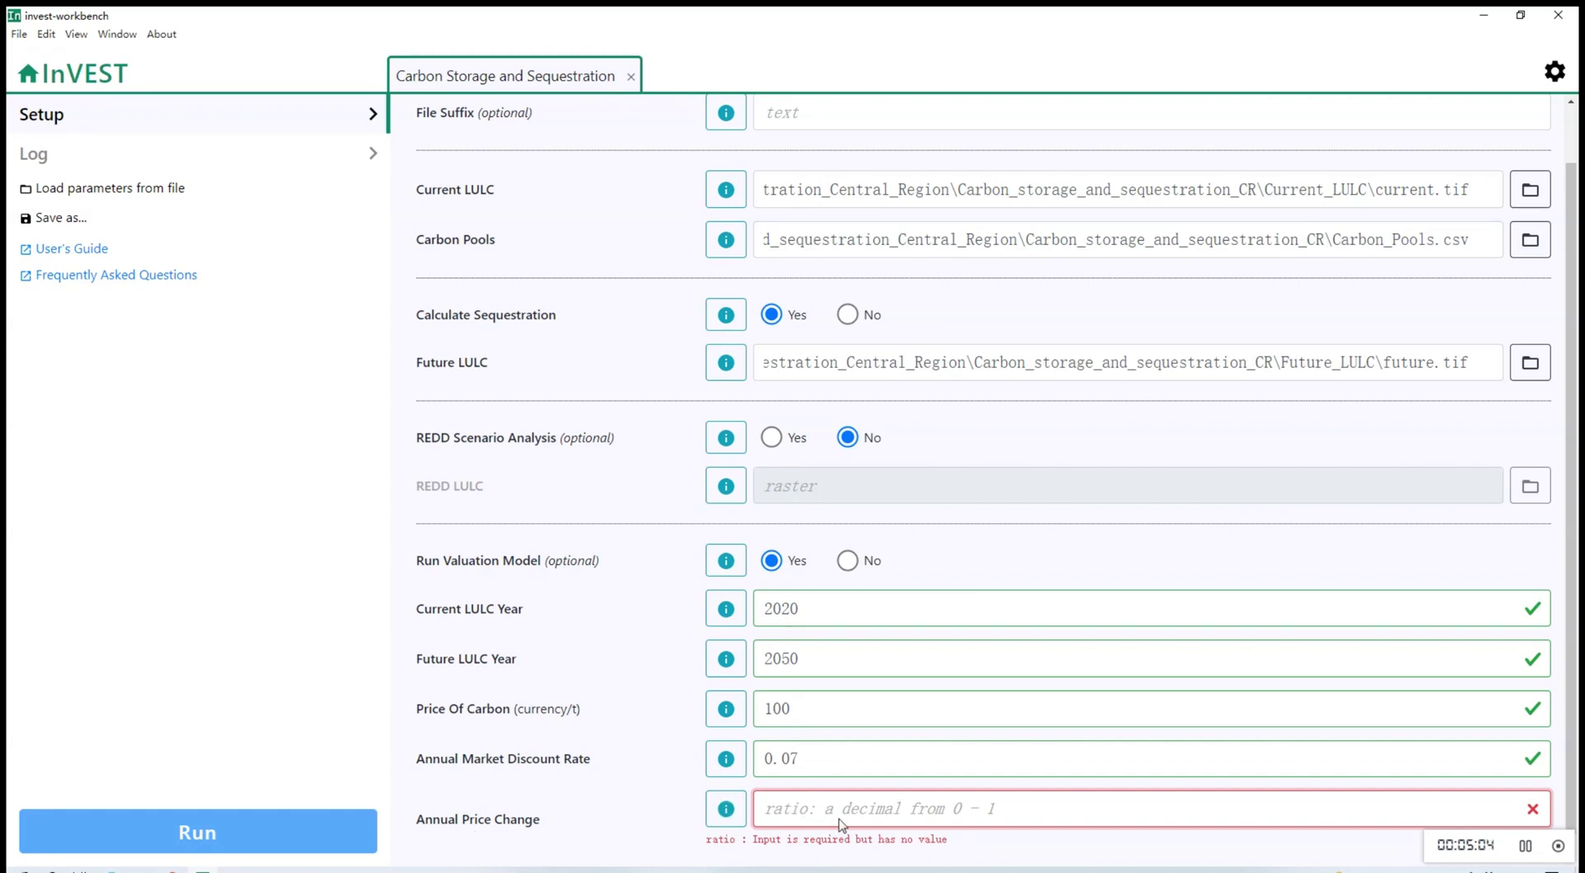
text(0. 05)
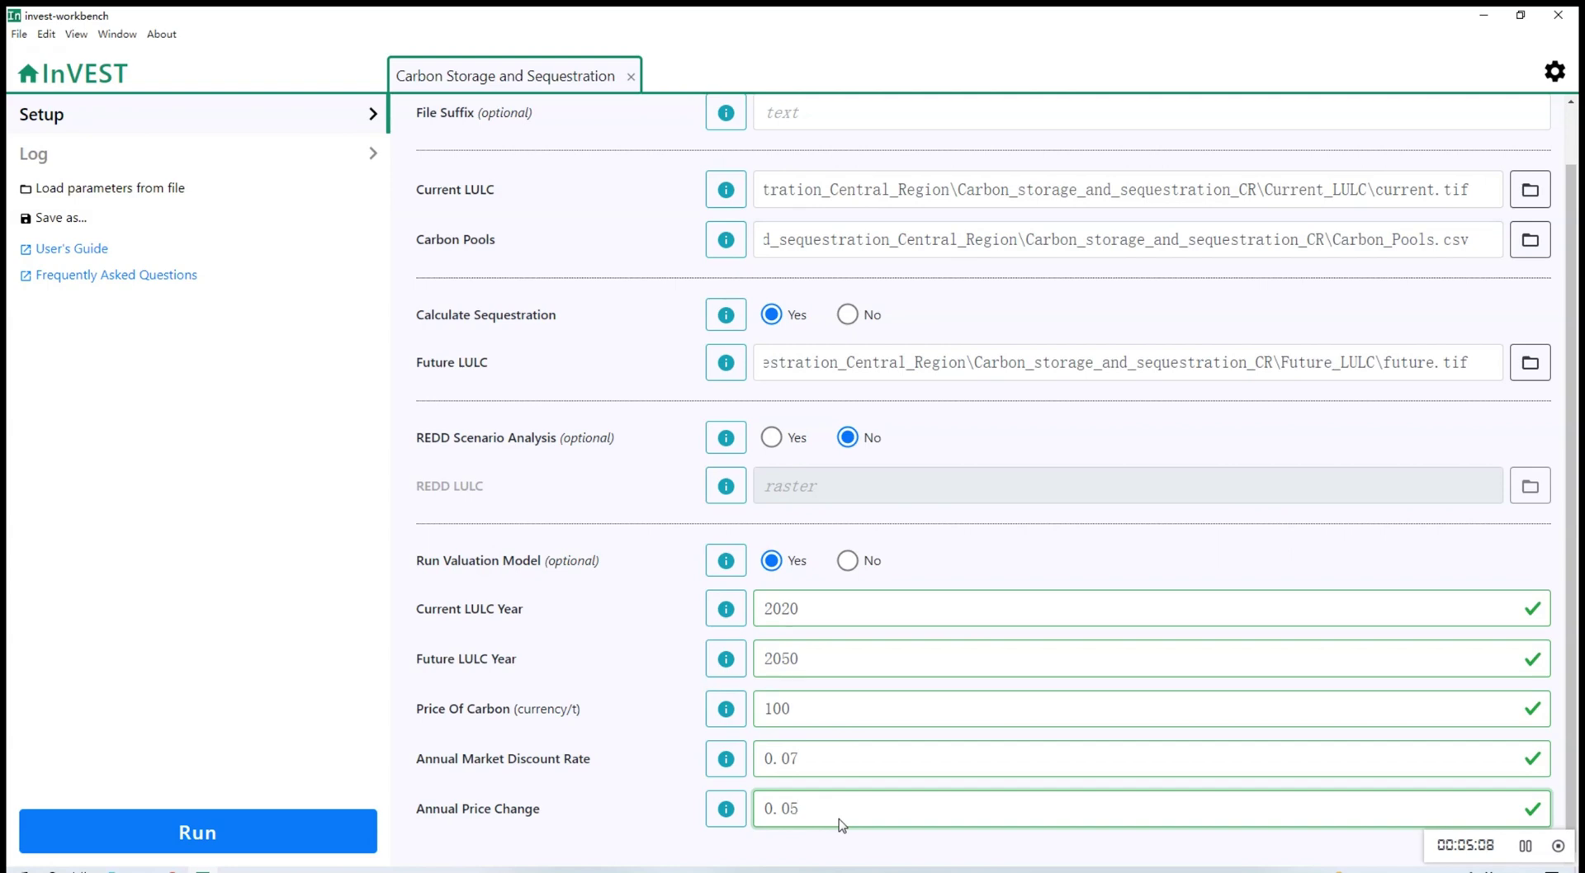
click(326, 832)
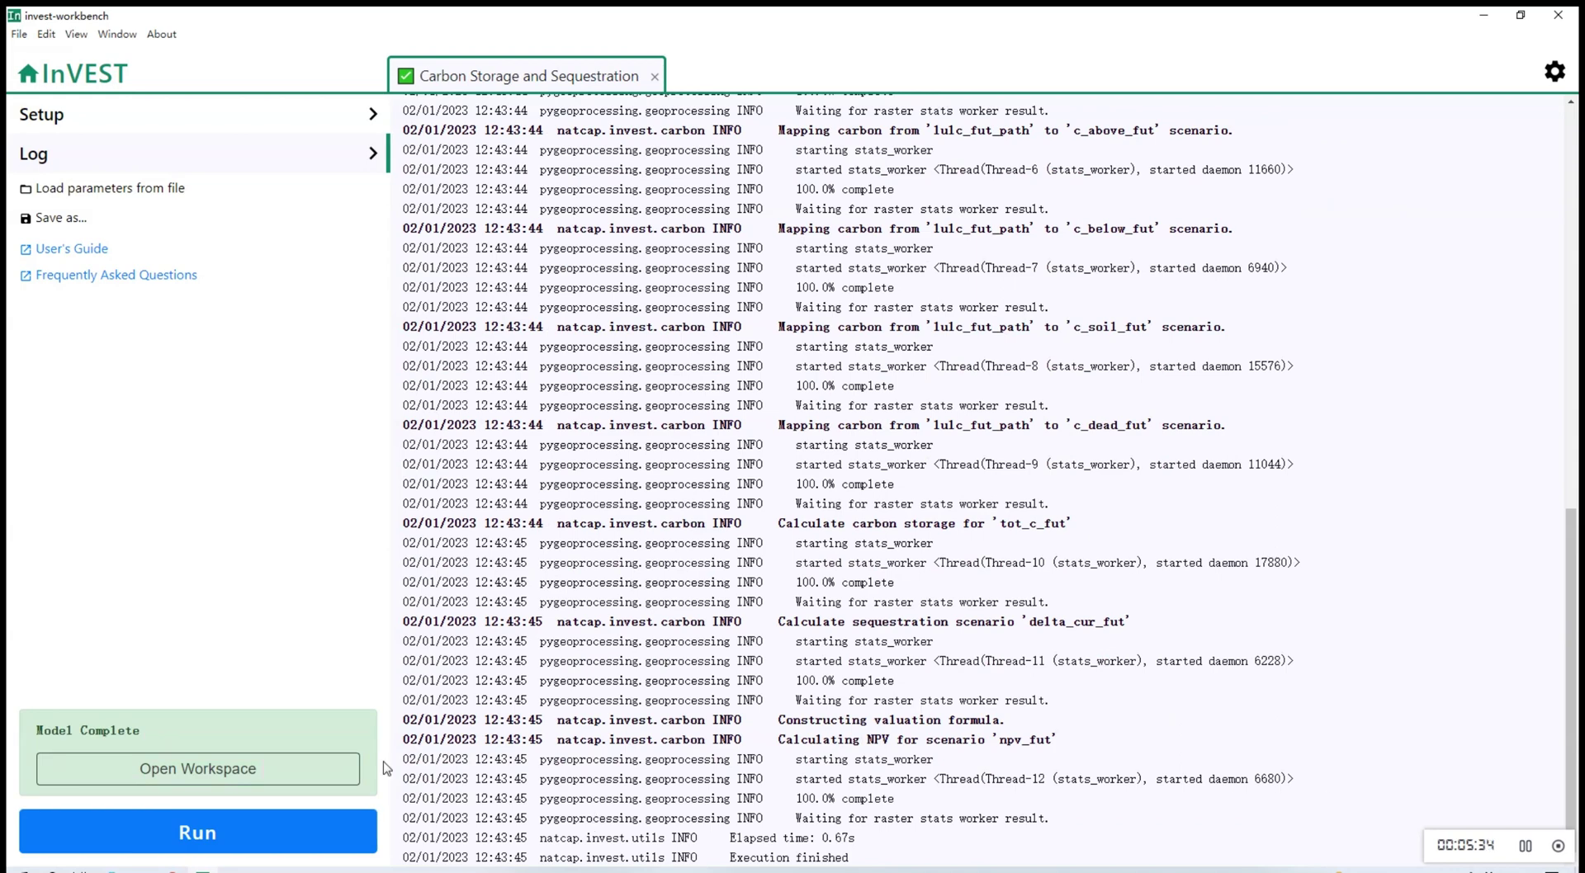
Open the output Workspace folder once the model run completes.
click(288, 767)
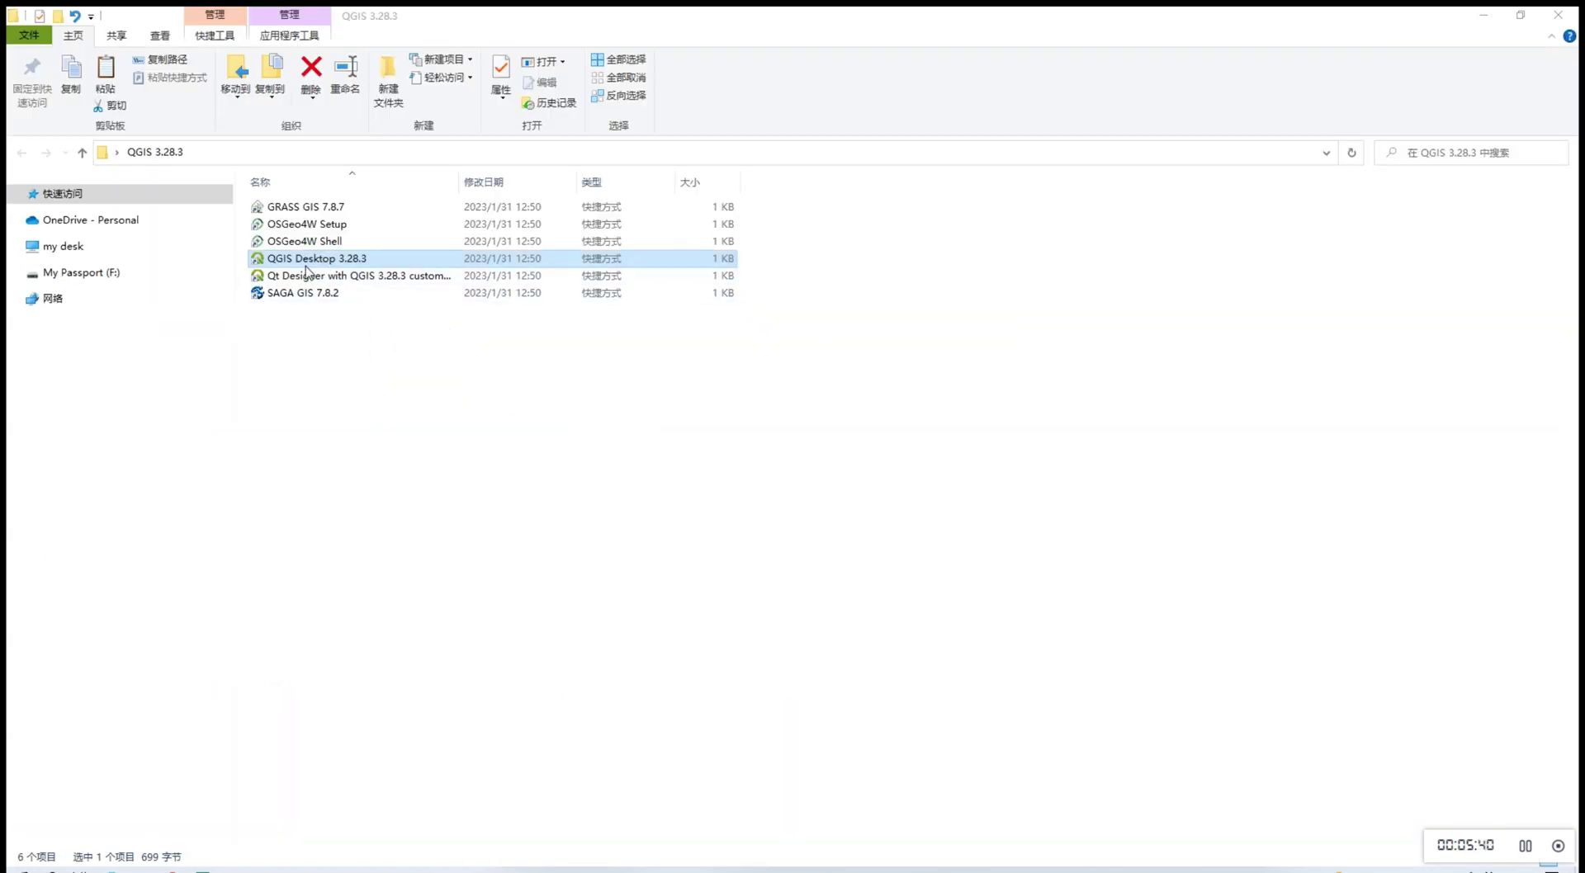
Start QGIS 3.28.3, browse to the carbon storage Workspace folder, and add tot_c_fut.tif to the map.
double_click(328, 266)
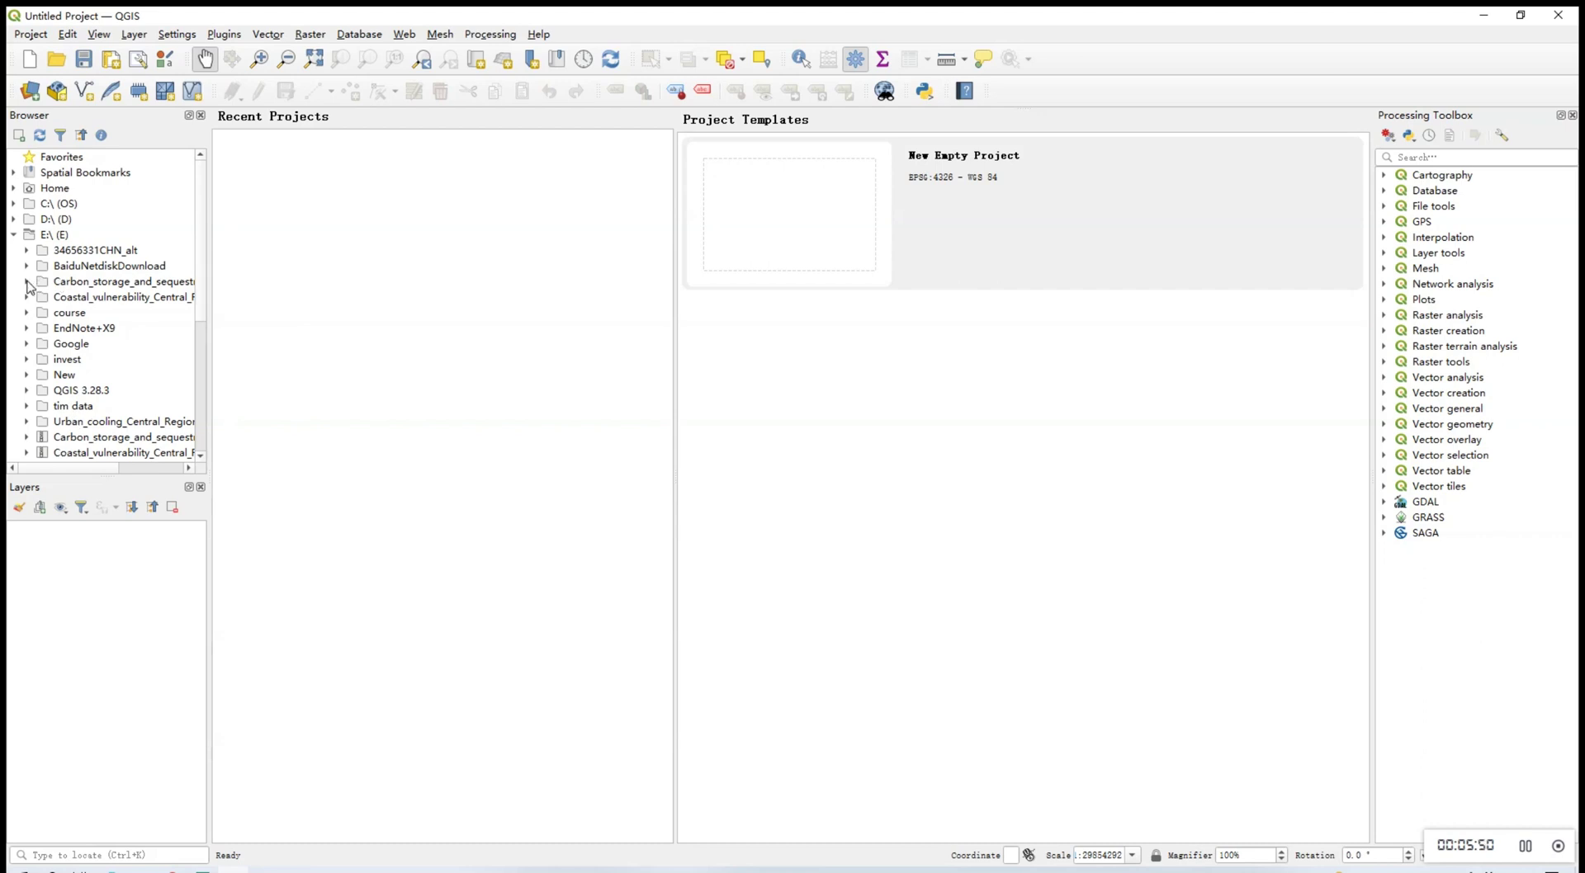
click(27, 281)
click(84, 299)
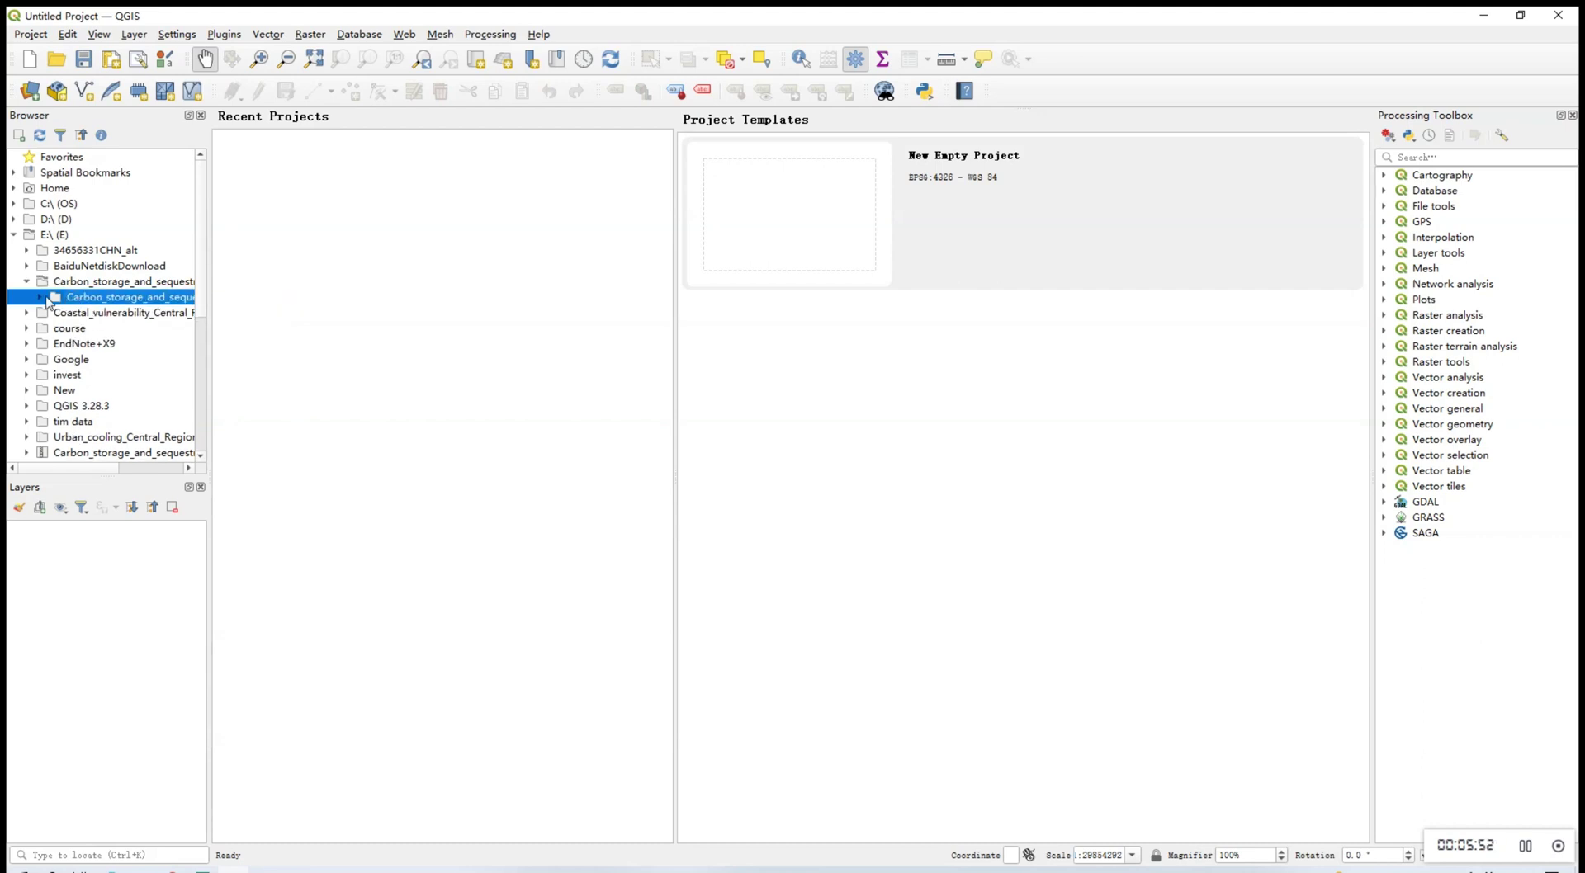
click(39, 298)
click(53, 343)
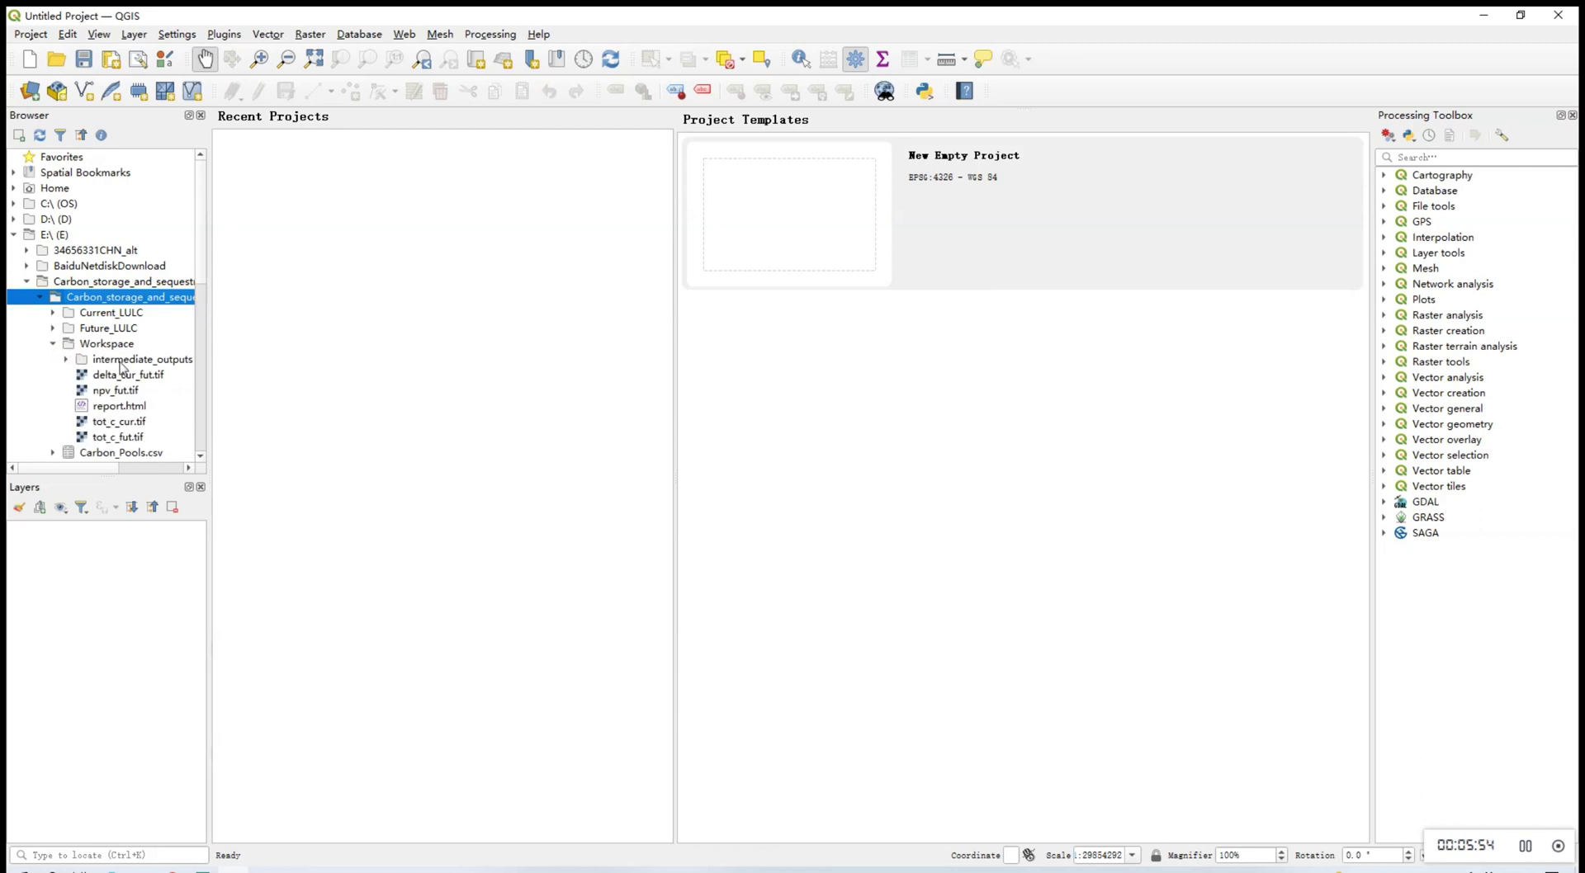
click(129, 440)
double_click(129, 440)
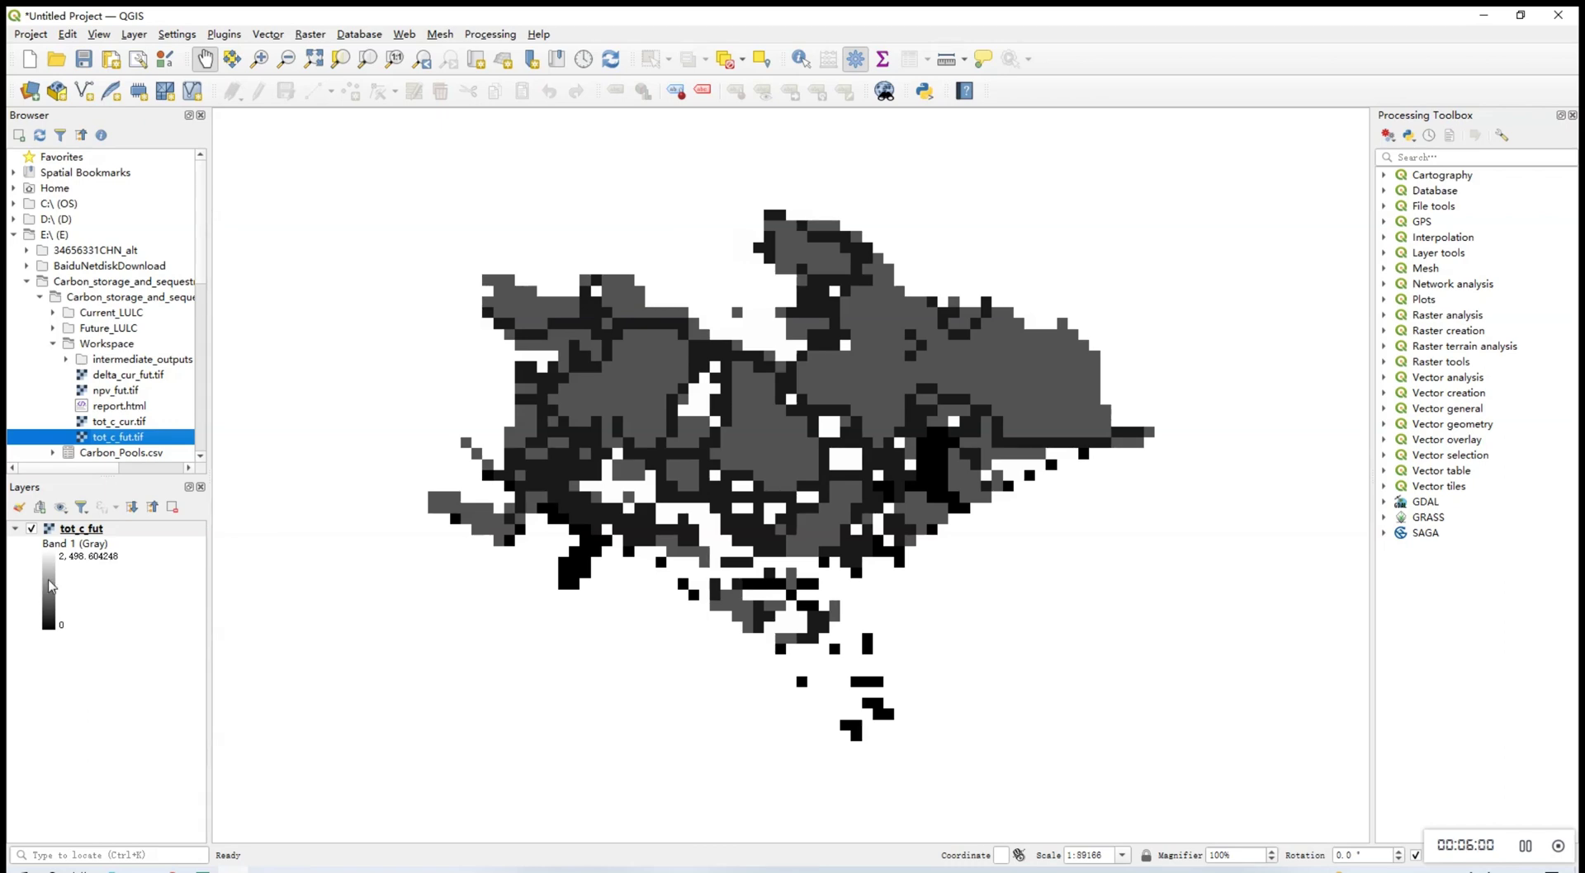
Style tot_c_fut as singleband pseudocolor with 2-decimal labels, a red-to-blue ramp from 0 to 2498.60.
click(48, 587)
double_click(49, 586)
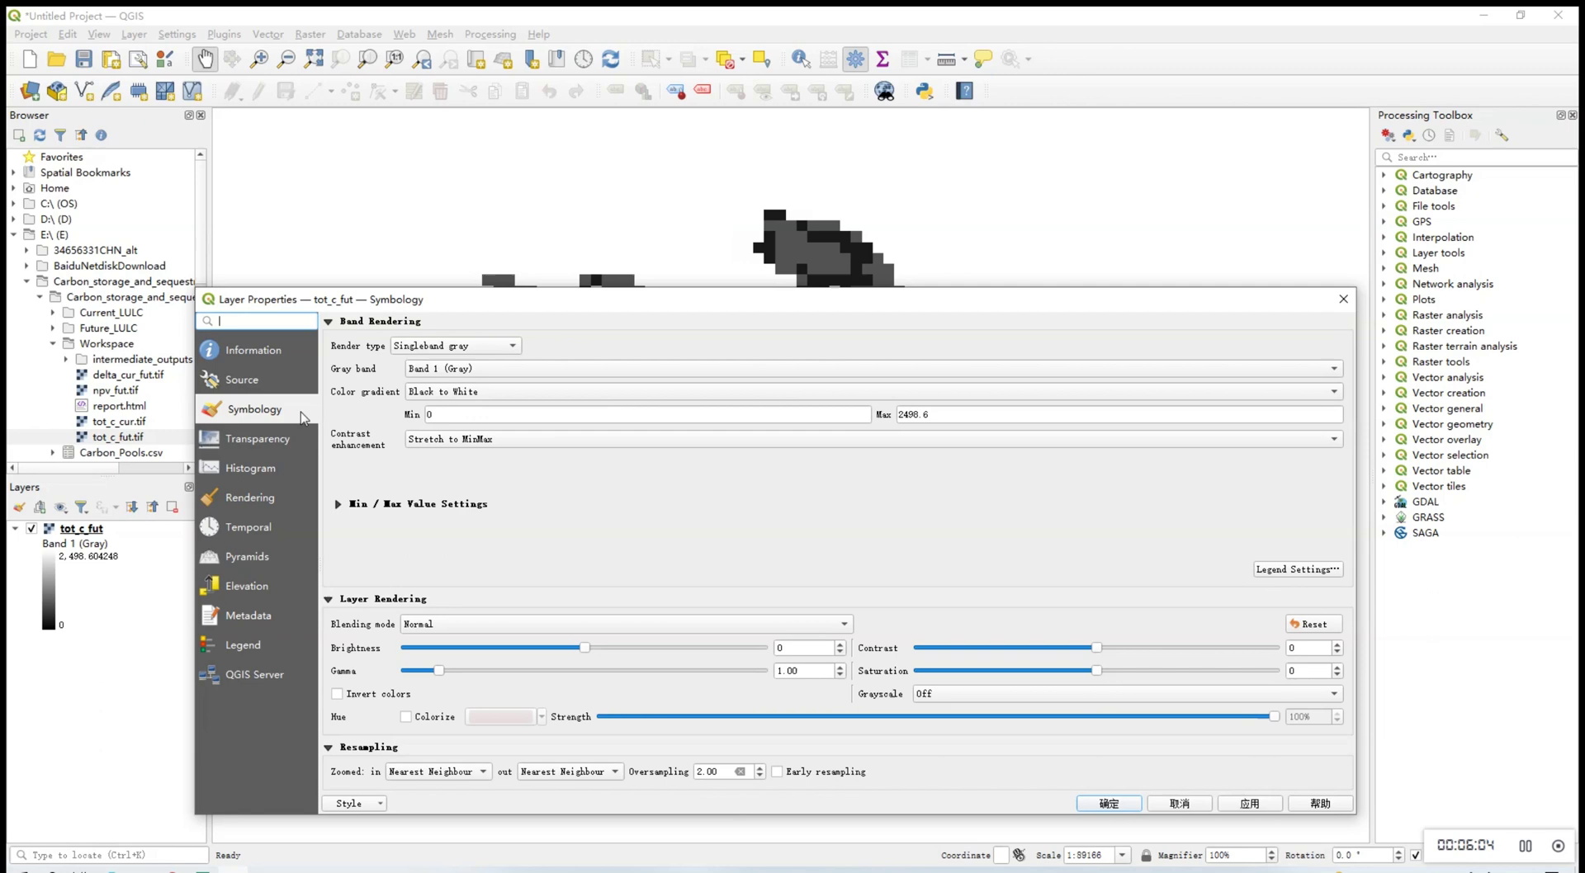
click(433, 350)
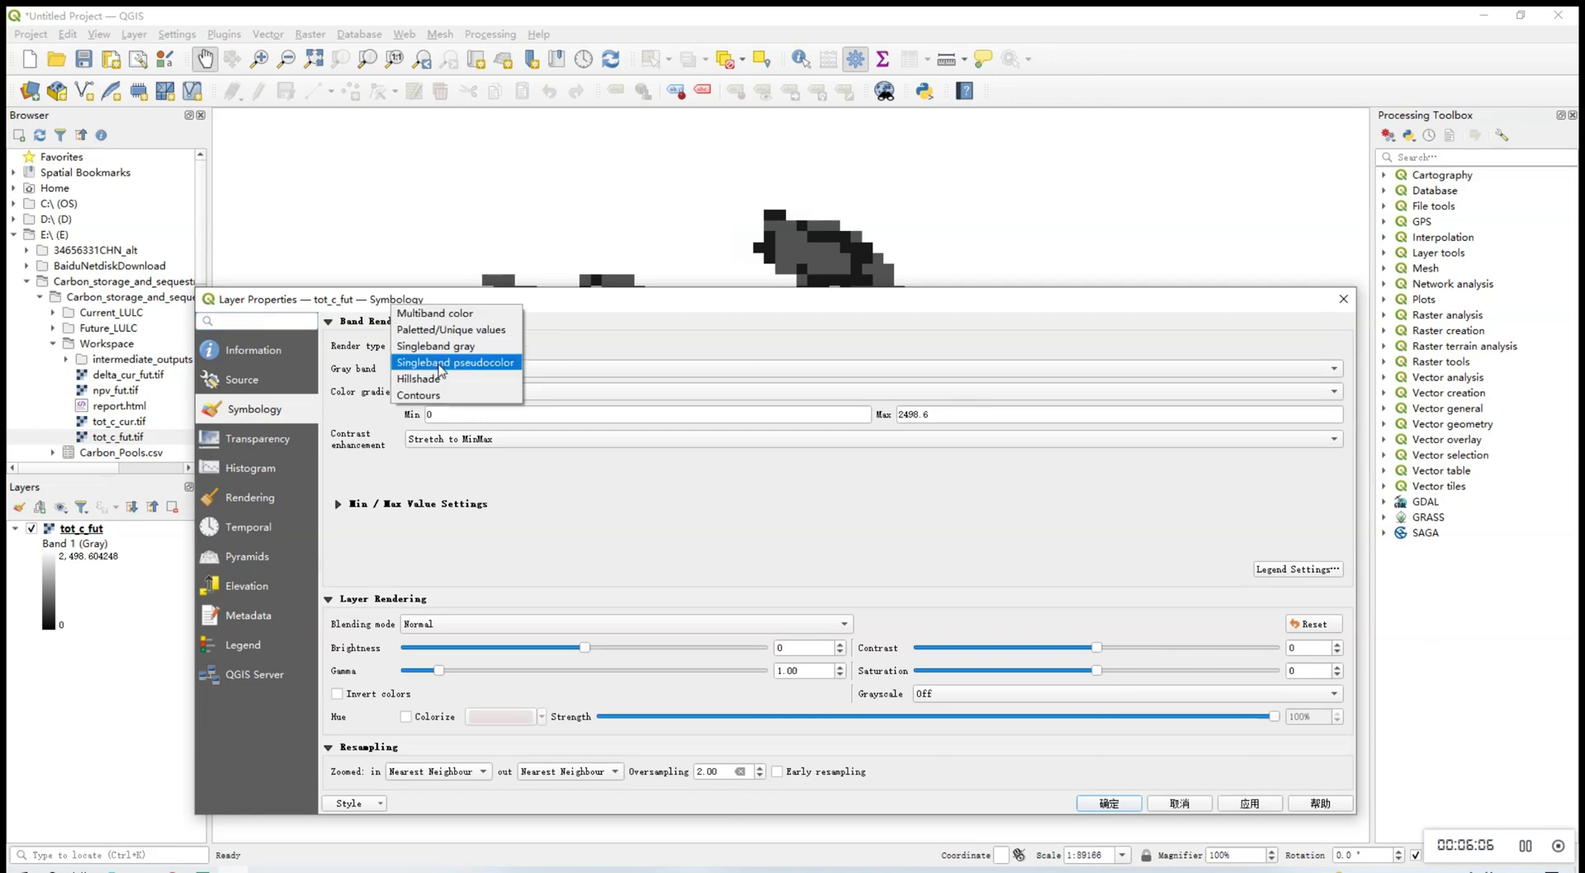
click(440, 367)
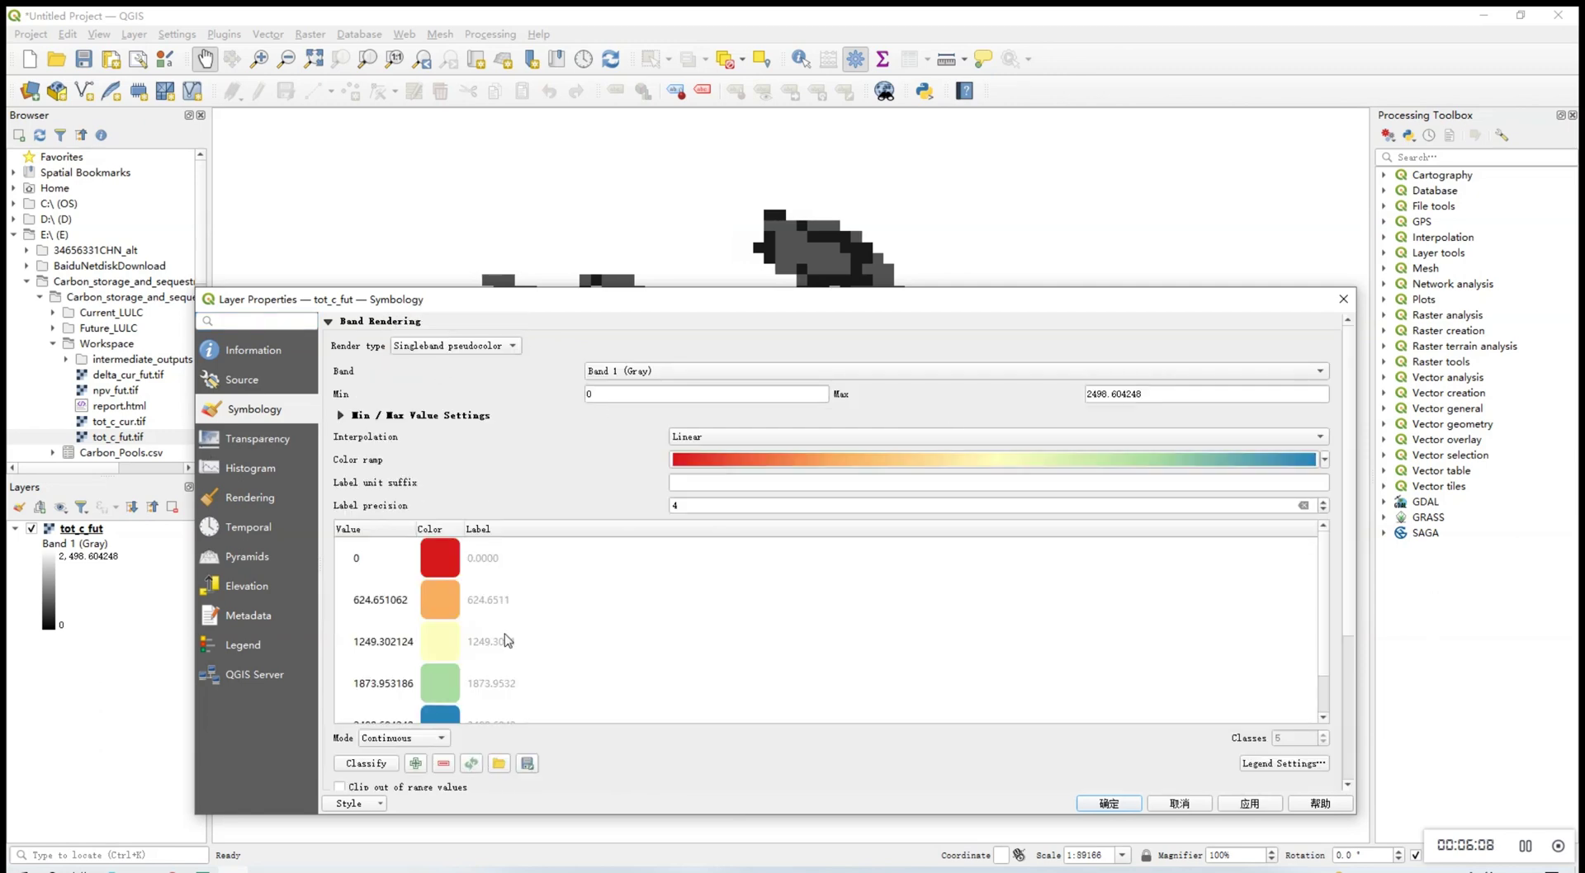
scroll(568, 655, down, 2)
scroll(618, 578, up, 1)
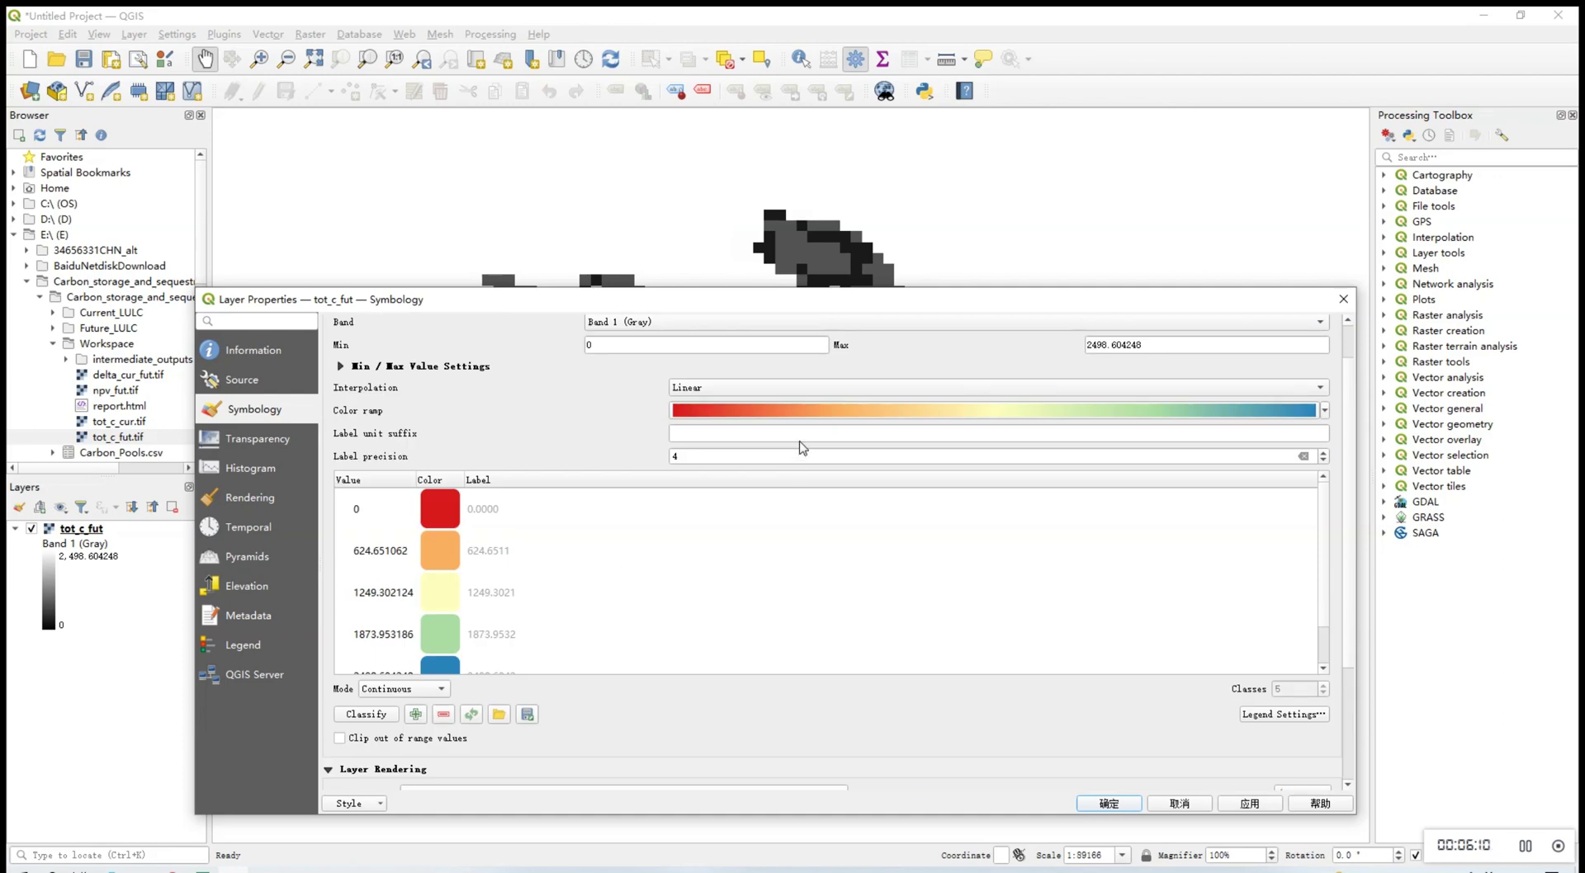
click(1324, 461)
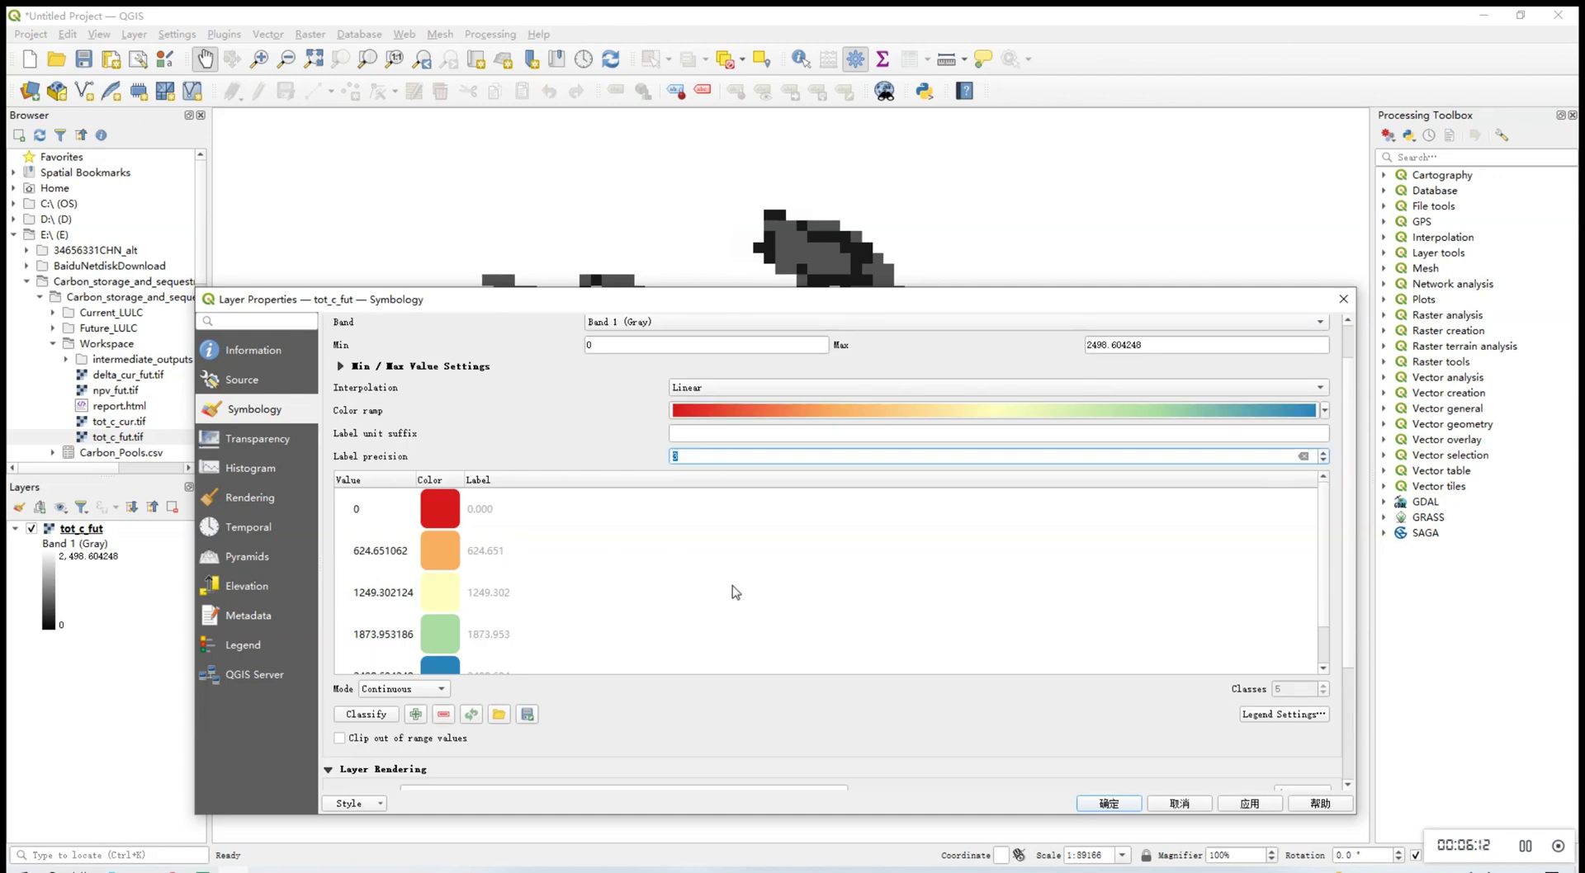
click(1322, 460)
click(1251, 807)
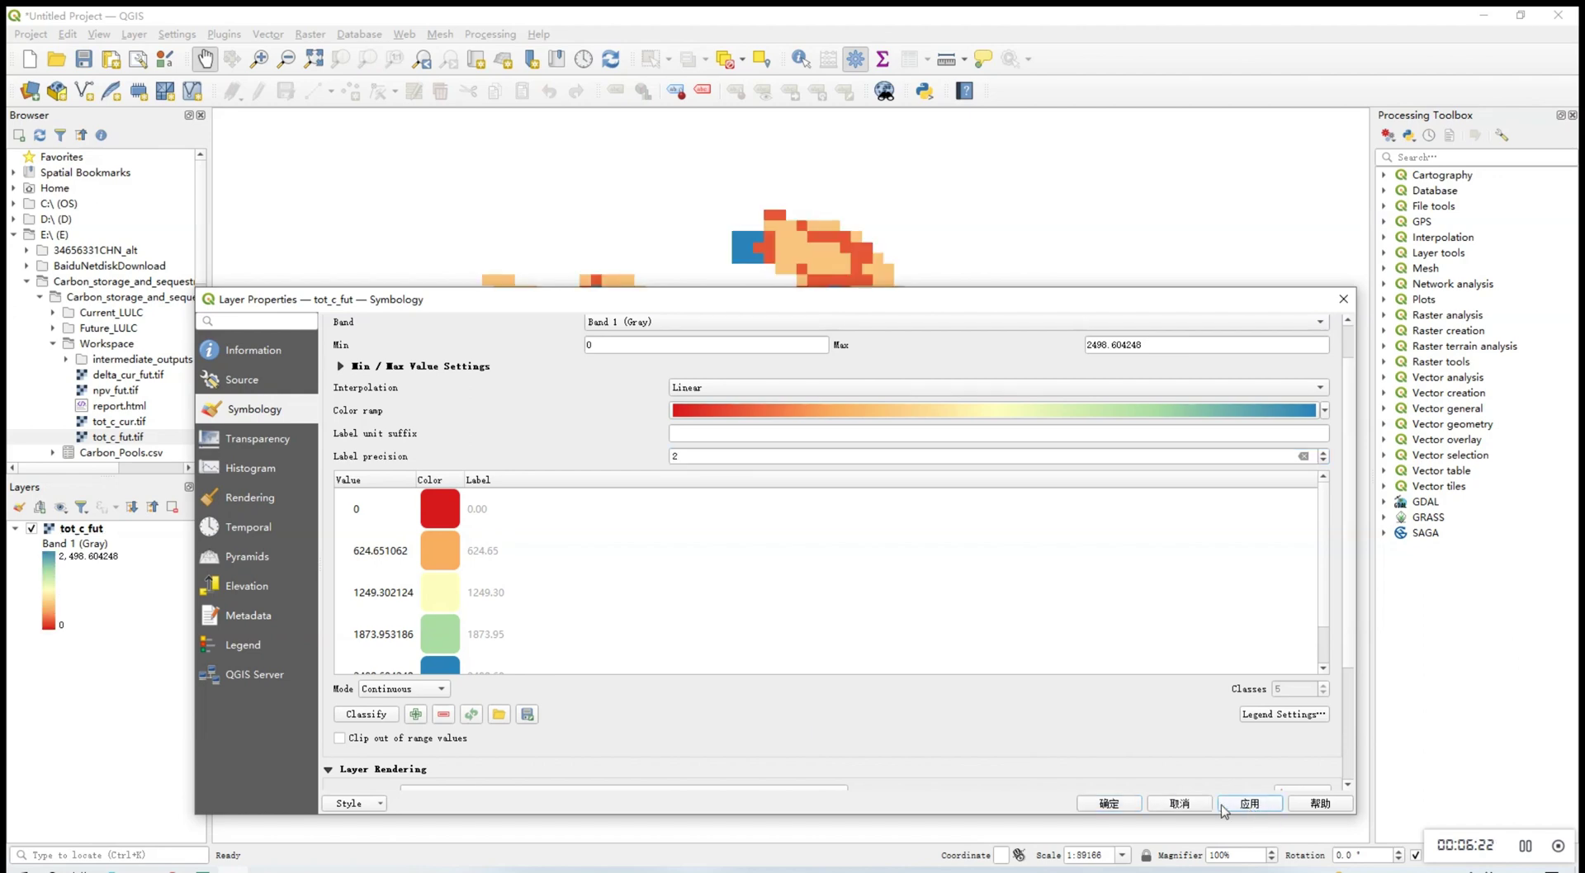
click(1131, 801)
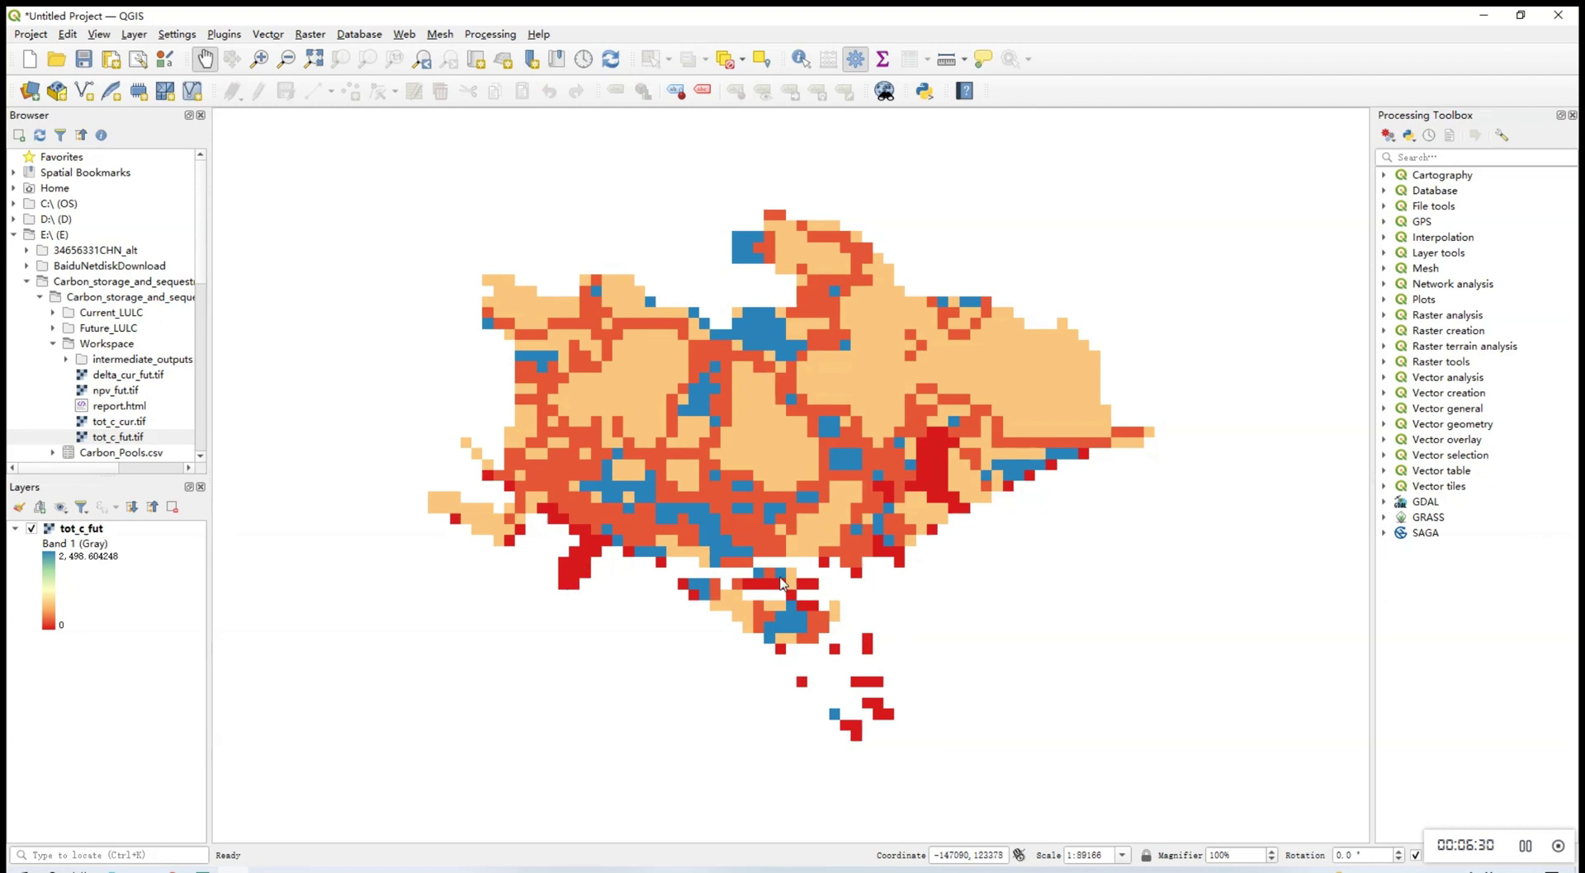
Add tot_c_cur.tif to the map and hide the tot_c_fut layer.
double_click(132, 423)
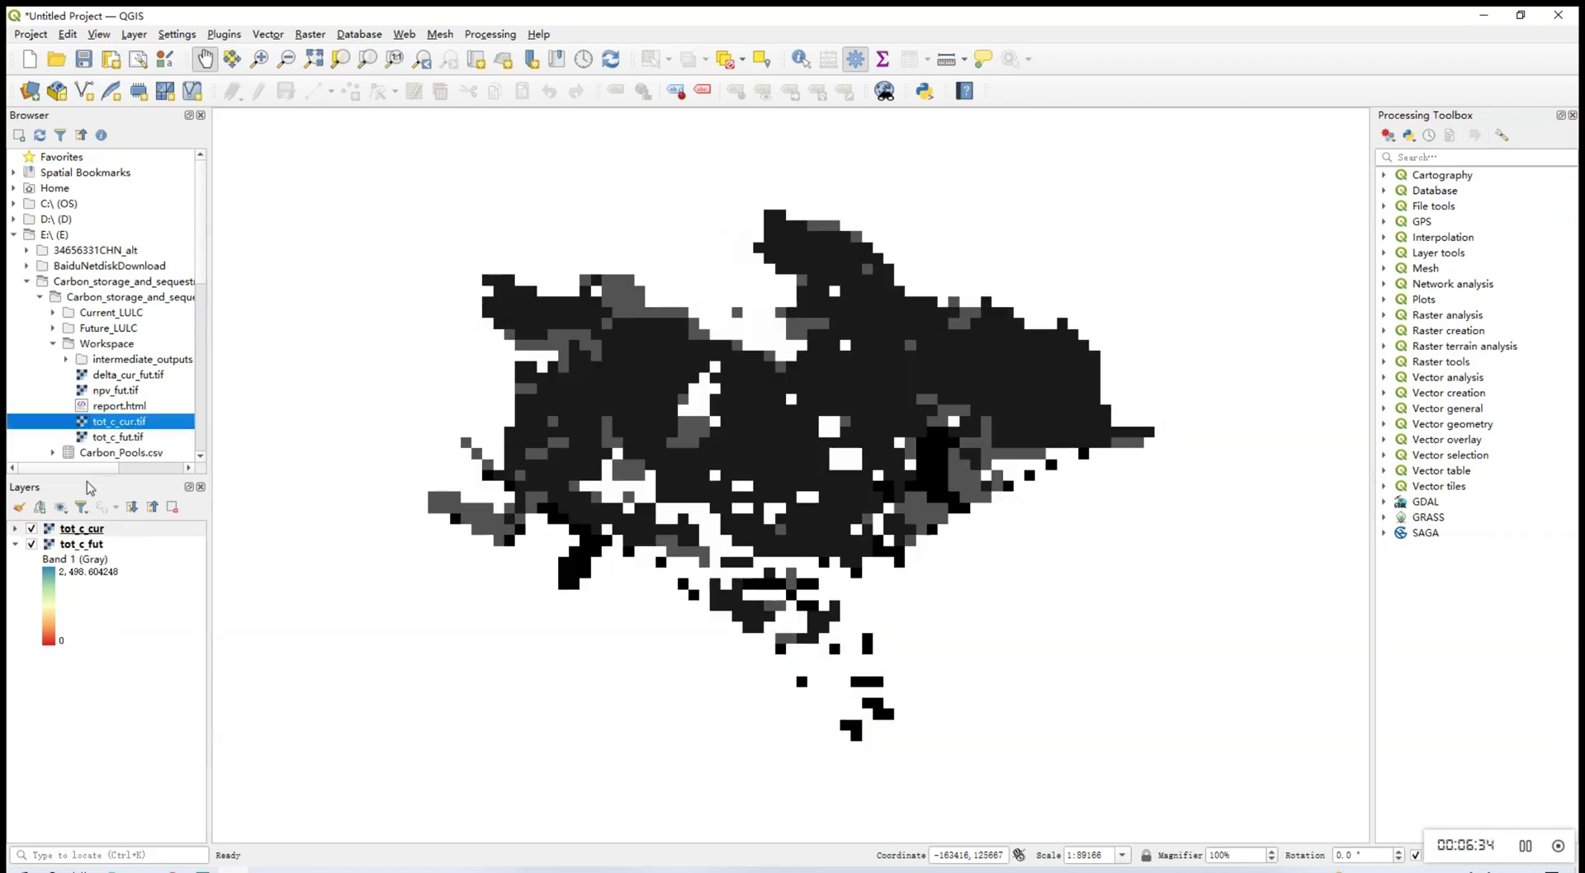
click(31, 544)
click(73, 530)
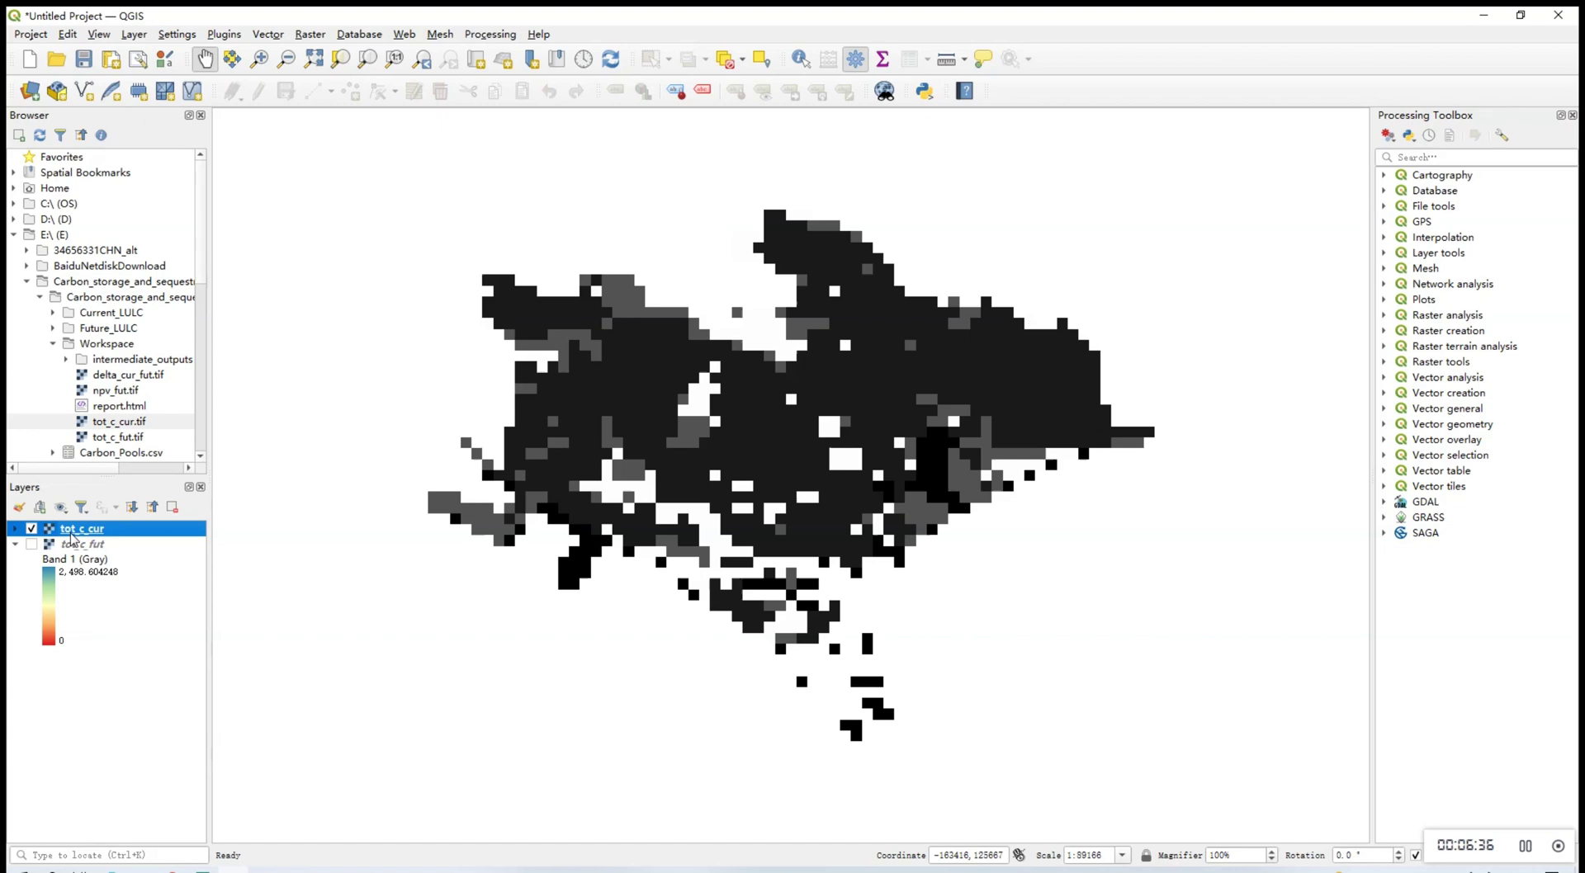
Style tot_c_cur as singleband pseudocolor with 2-decimal labels, then display only tot_c_fut.
right_click(74, 535)
click(124, 856)
click(507, 348)
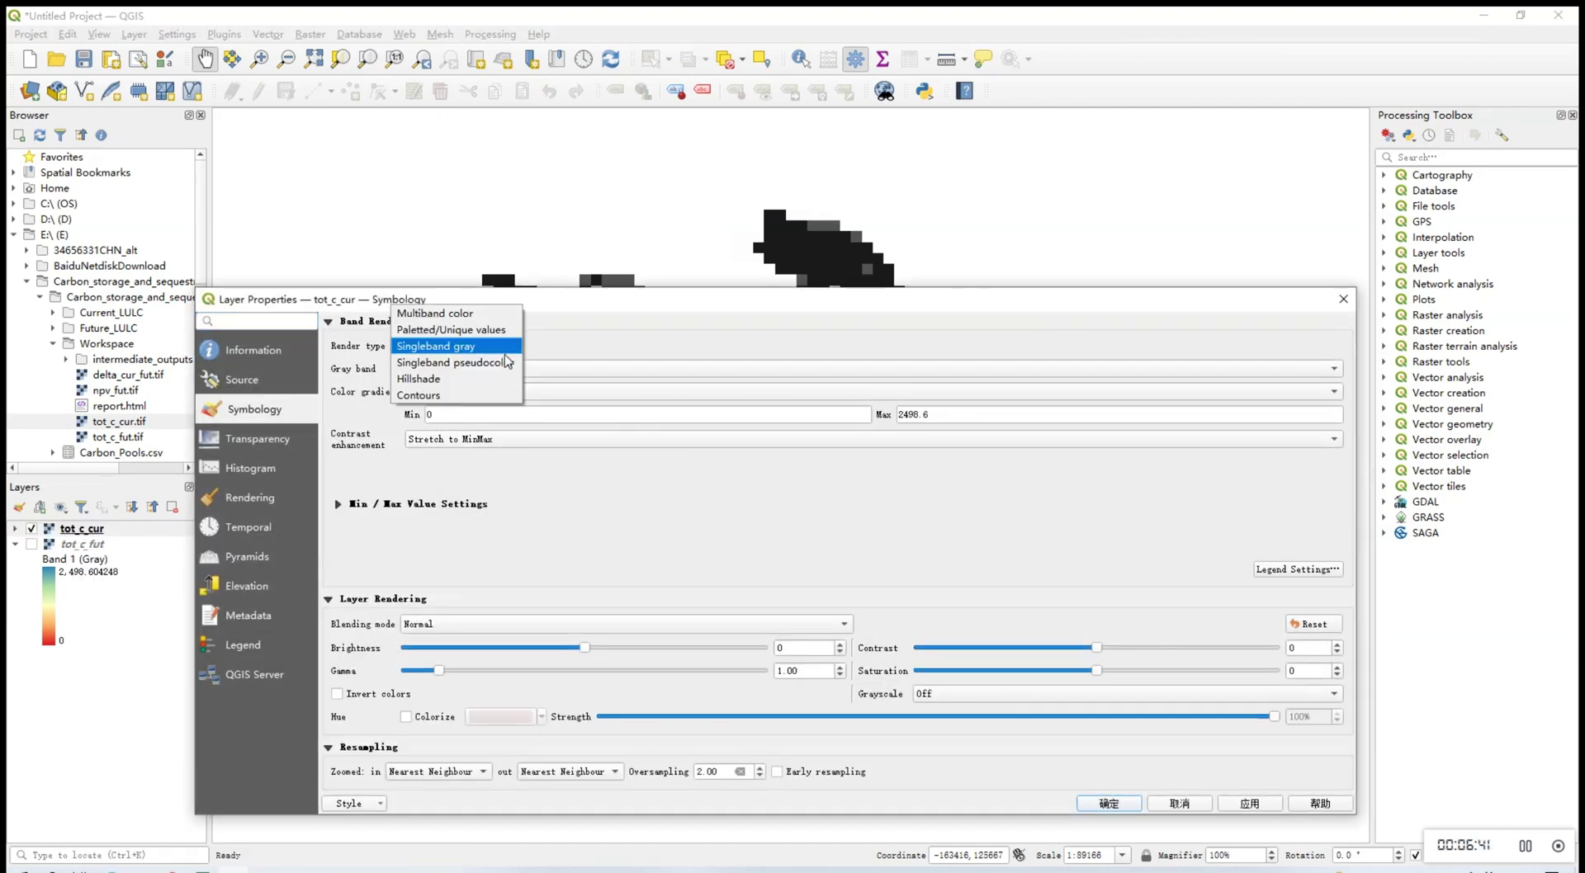
click(505, 359)
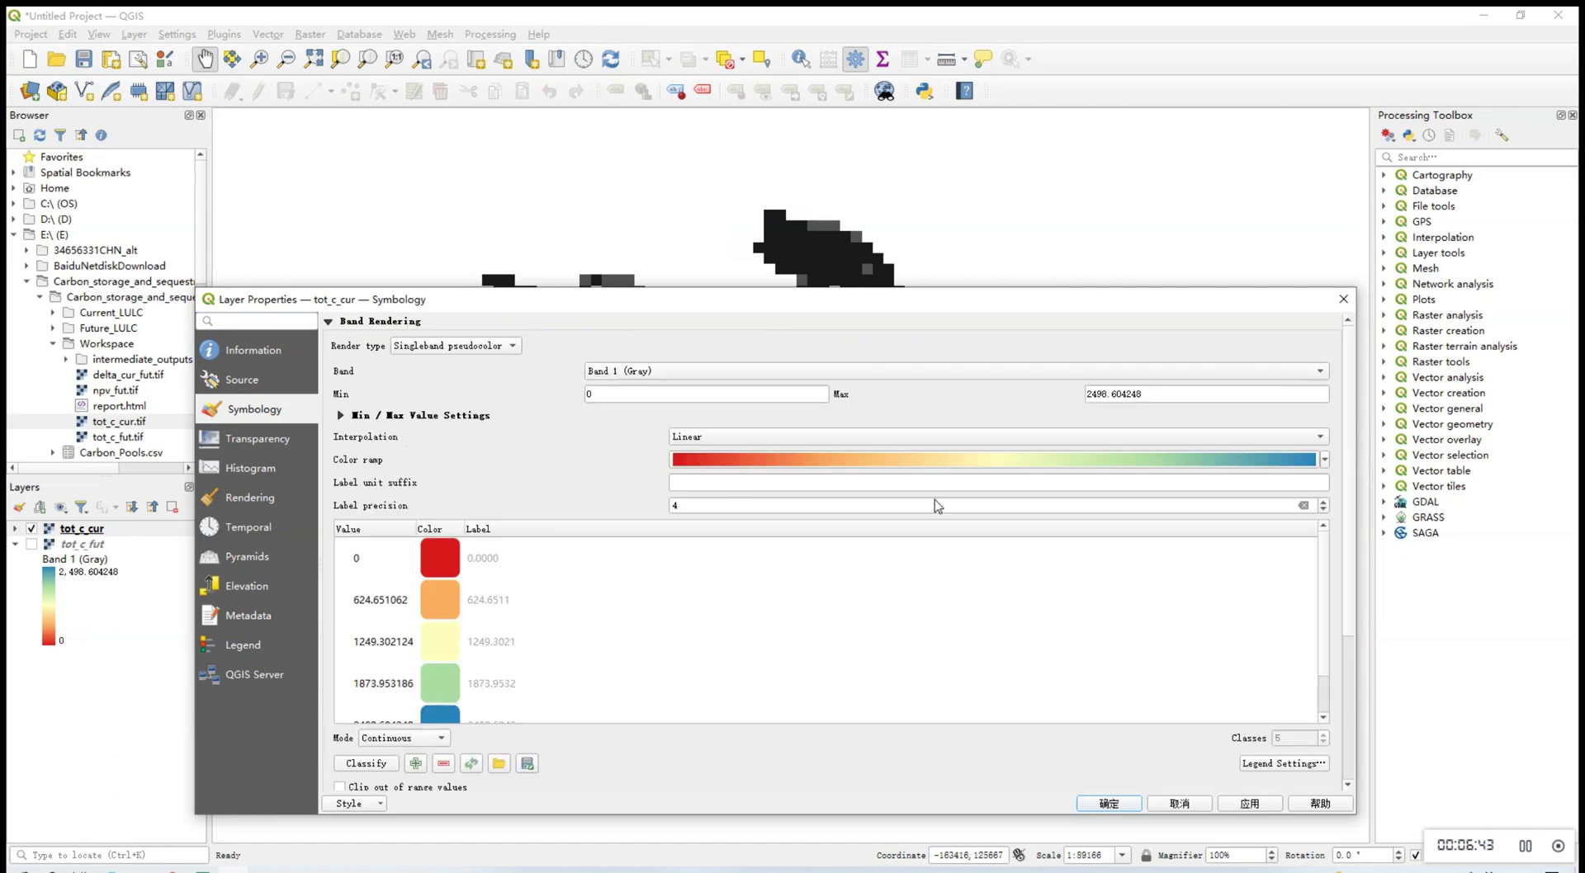
click(1324, 511)
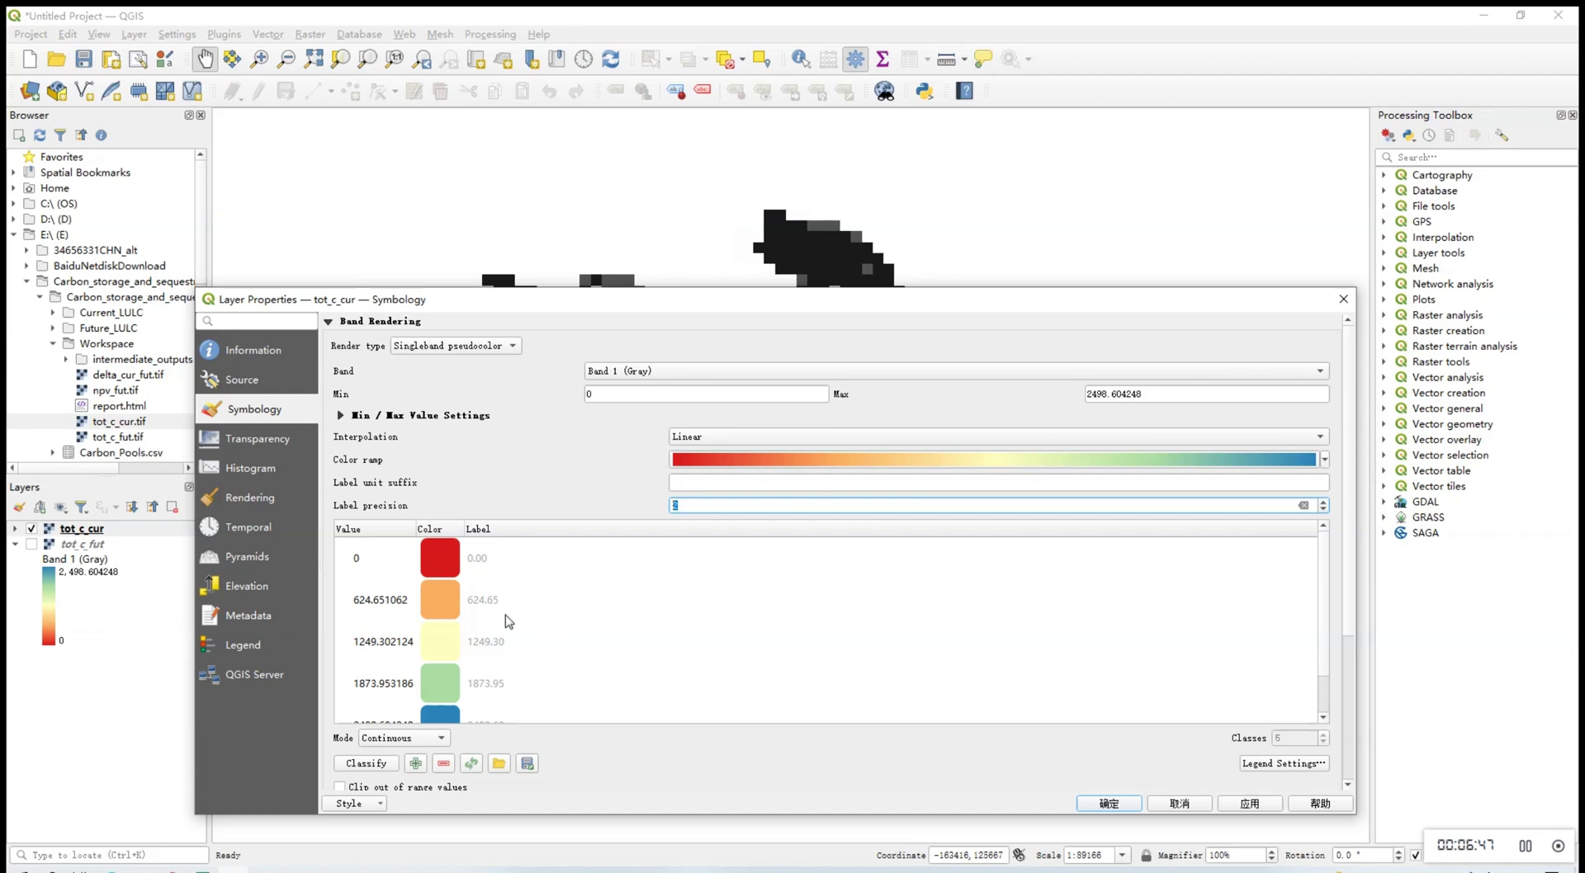
click(1265, 808)
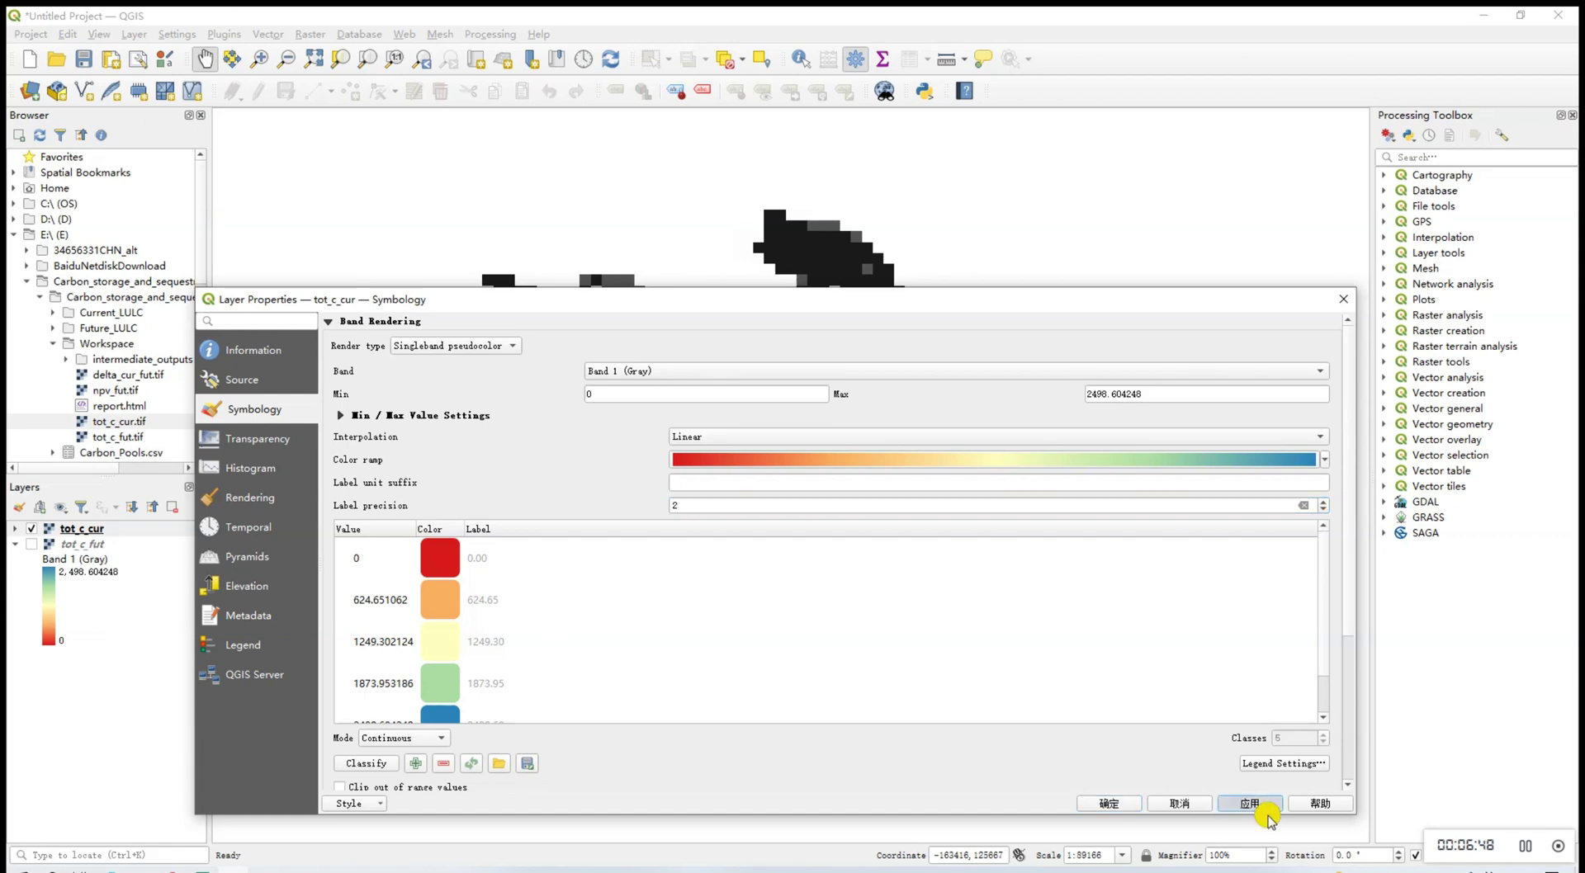
click(1109, 803)
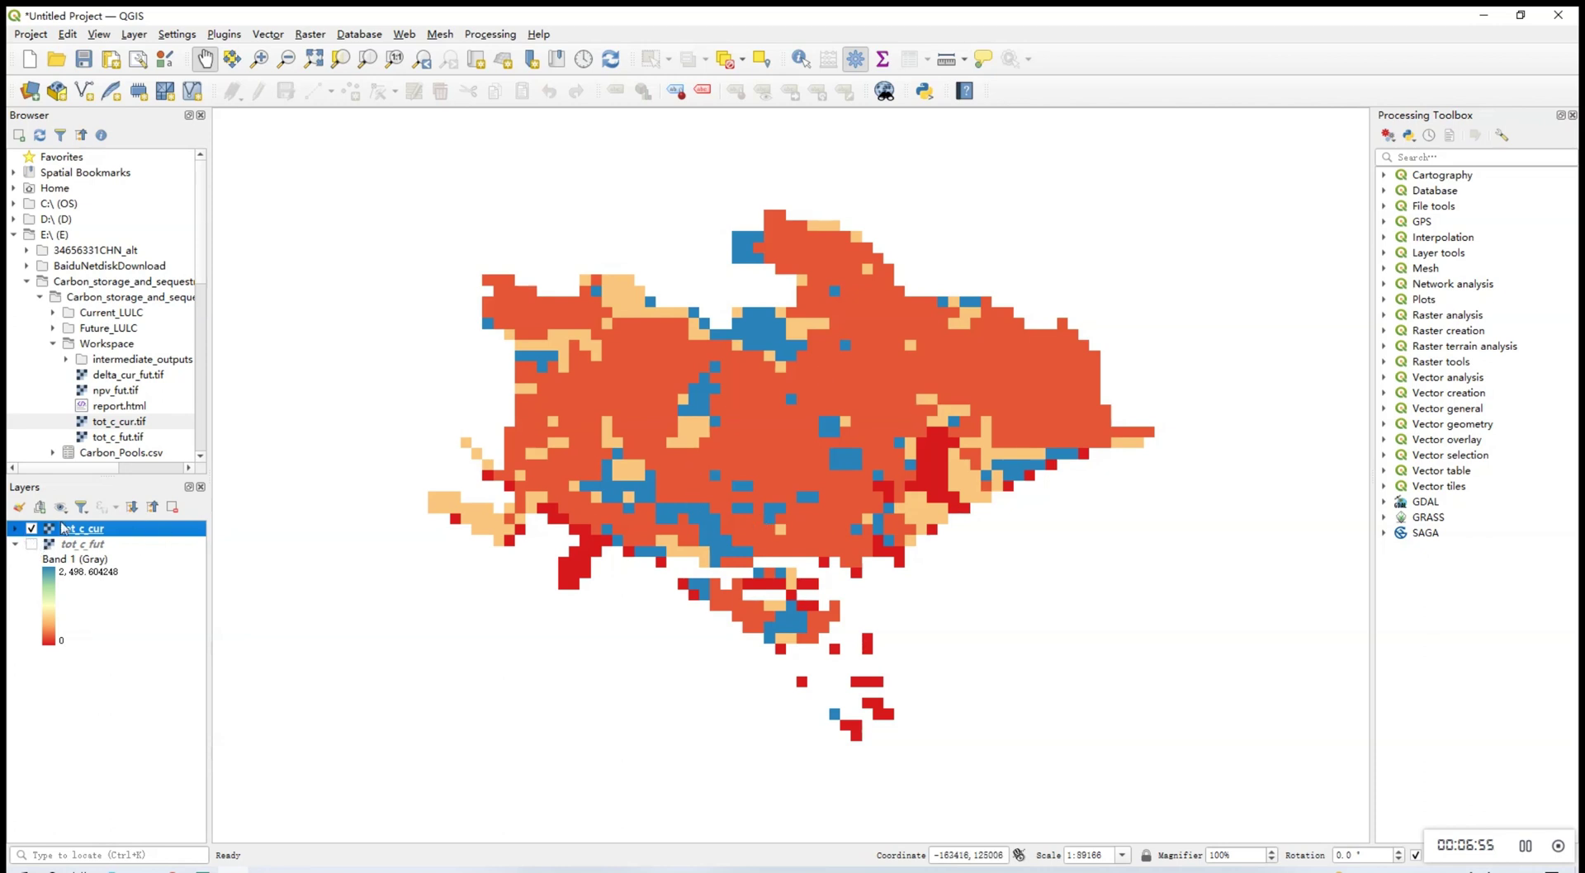
click(31, 529)
click(32, 544)
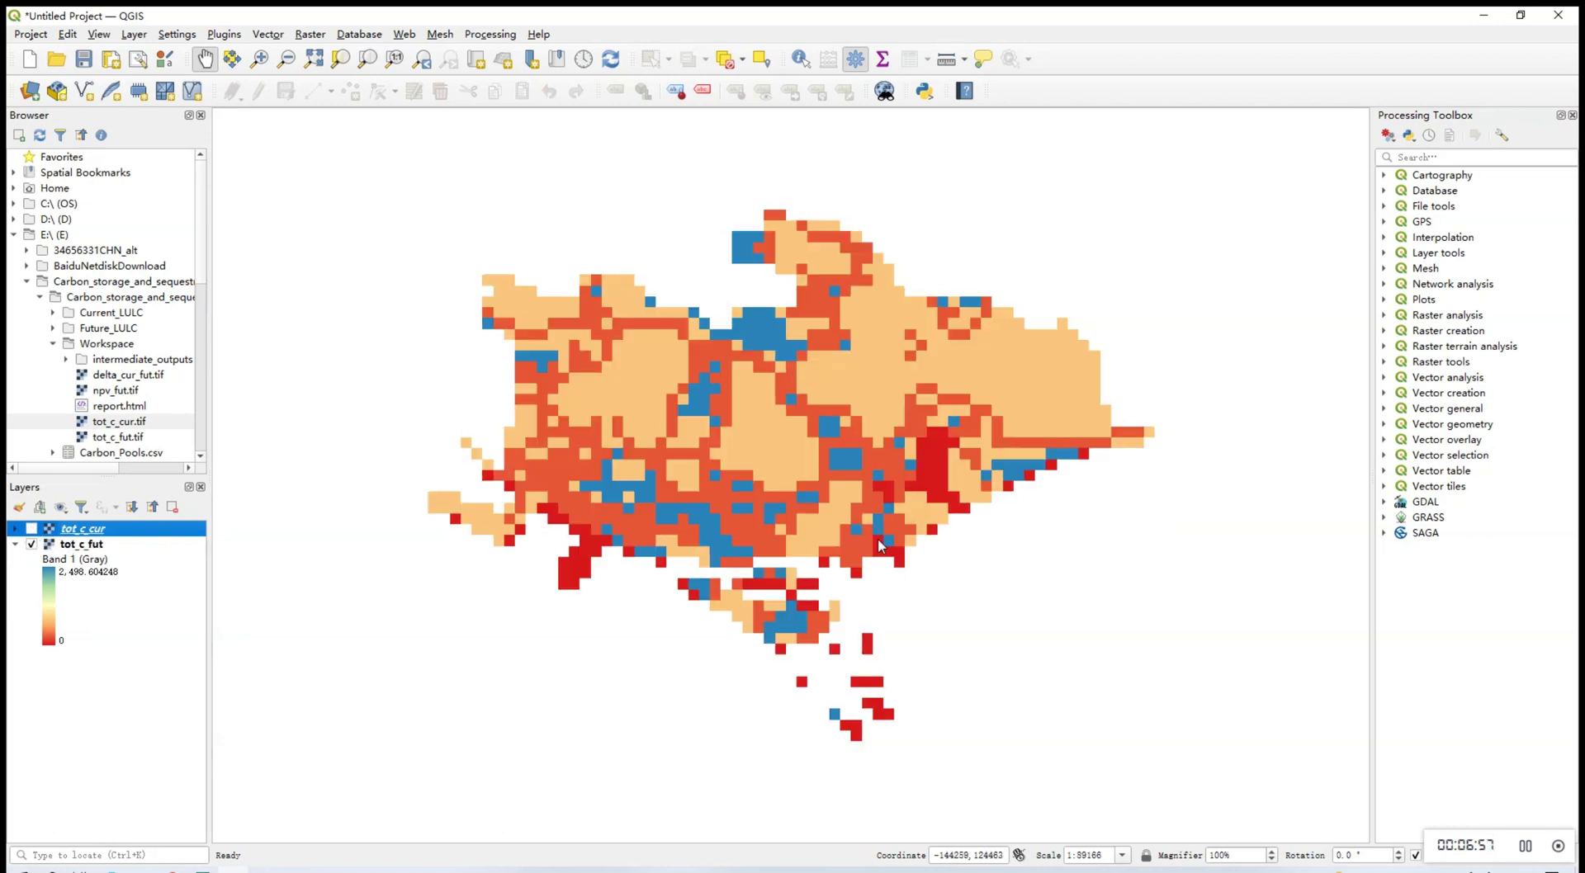